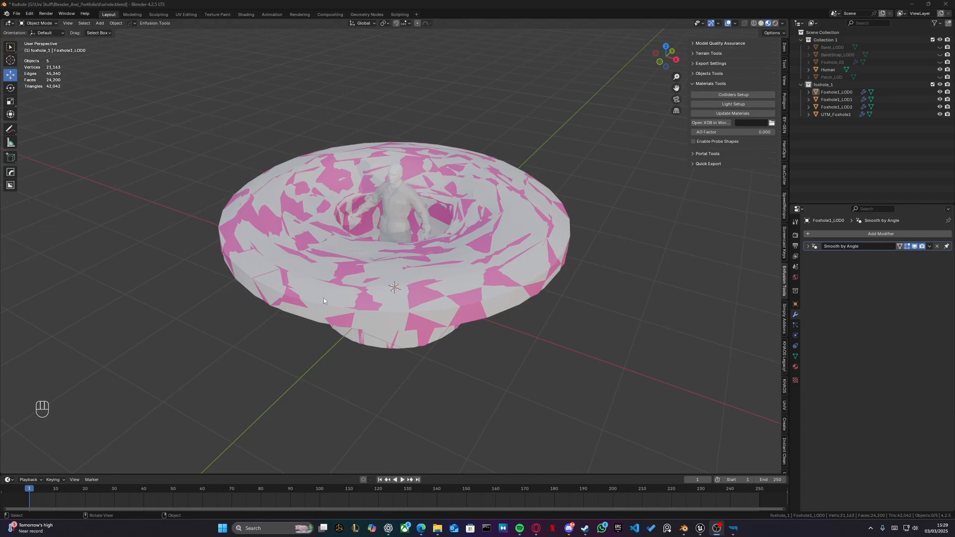
- Delete Foxhole1_LOD1, Foxhole1_LOD2 and UTM_Foxhole1 from the foxhole_1 collection and select Foxhole1_LOD0
{"action": "left_click_drag", "start_coordinate": [836, 117], "coordinate": [828, 102]}
{"action": "key", "text": "Delete"}
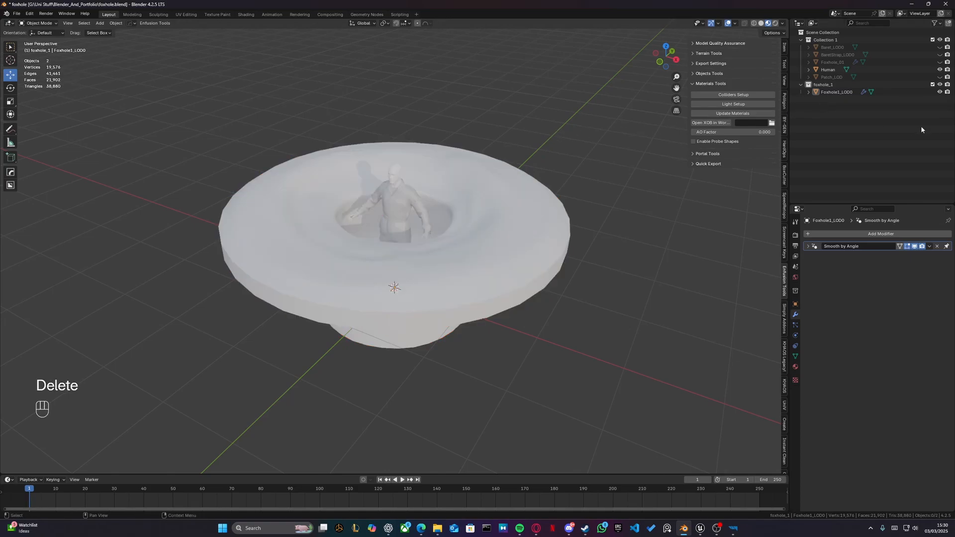
{"action": "left_click", "coordinate": [841, 91]}
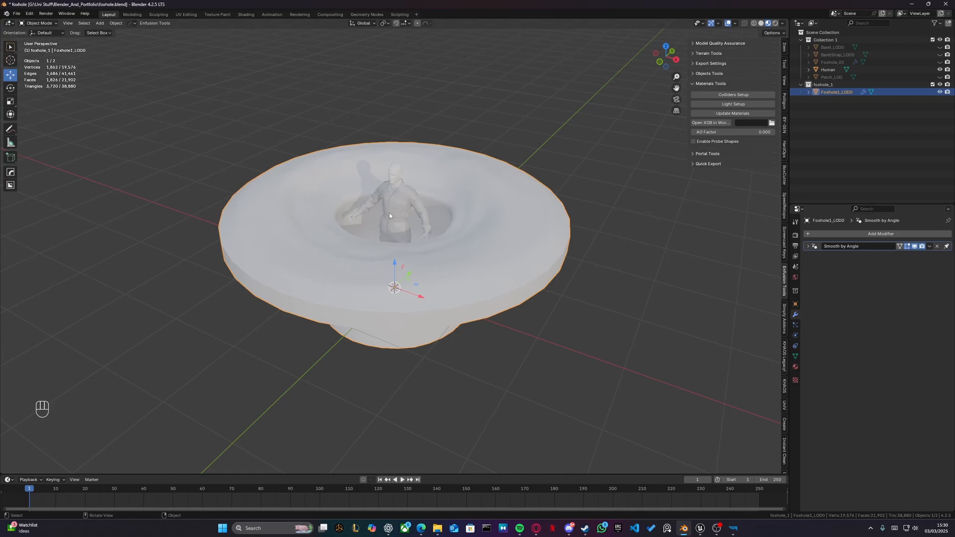
- Switch the viewport to Solid shading and frame the whole foxhole mound
{"action": "middle_click_drag", "start_coordinate": [388, 221], "coordinate": [407, 225]}
{"action": "left_click", "coordinate": [761, 23]}
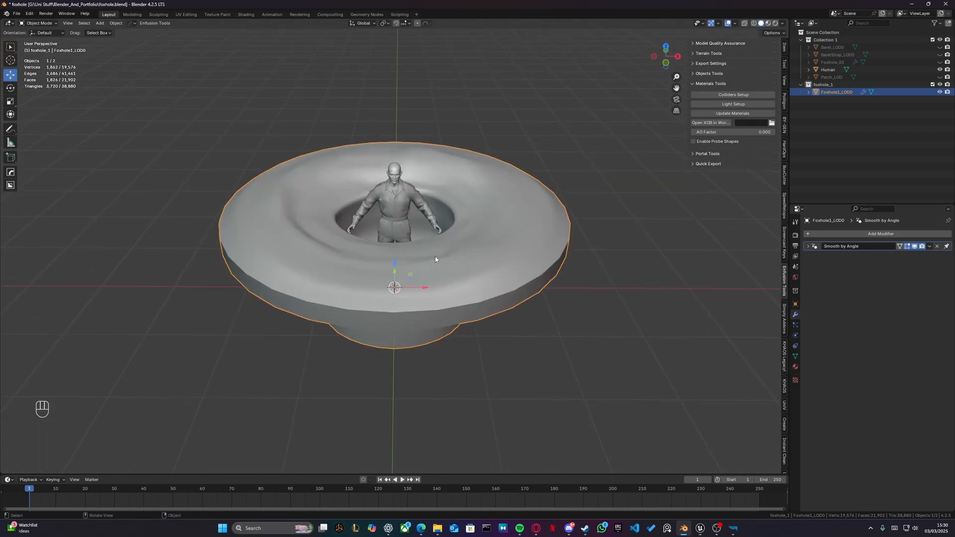
{"action": "scroll", "coordinate": [436, 257], "scroll_direction": "up", "scroll_amount": 2}
{"action": "middle_click_drag", "start_coordinate": [435, 257], "coordinate": [410, 279], "text": "shift"}
{"action": "scroll", "coordinate": [427, 234], "scroll_direction": "down", "scroll_amount": 2}
{"action": "middle_click_drag", "start_coordinate": [427, 233], "coordinate": [448, 241], "text": "shift"}
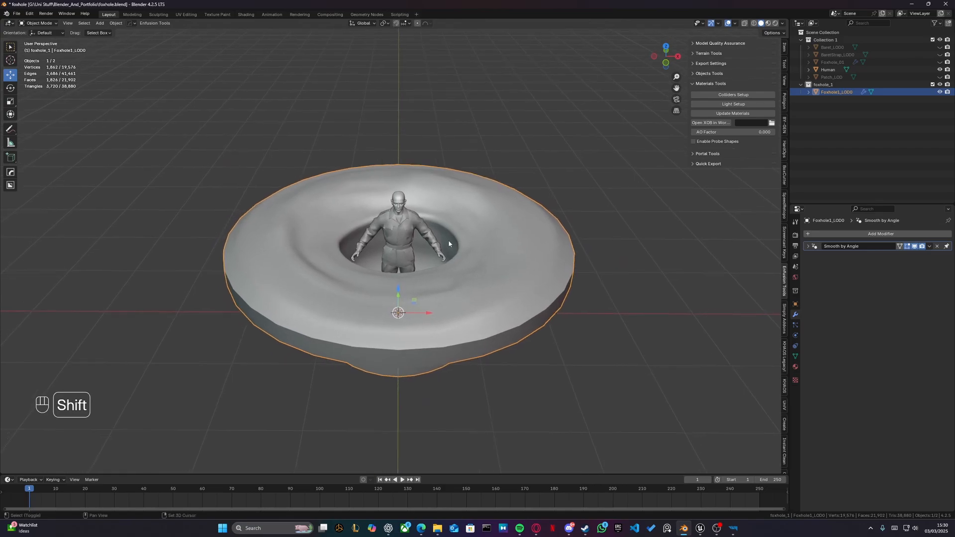
{"action": "scroll", "coordinate": [449, 240], "scroll_direction": "up", "scroll_amount": 1}
- Compare the foxhole in Material Preview and Wireframe shading and return the viewport to Solid shading
{"action": "left_click", "coordinate": [768, 23]}
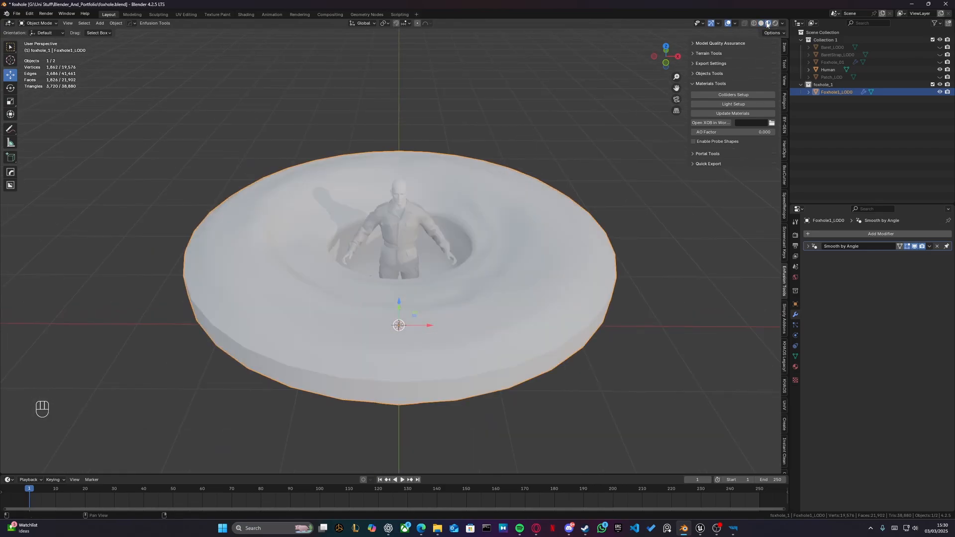
{"action": "key", "text": "shift+z"}
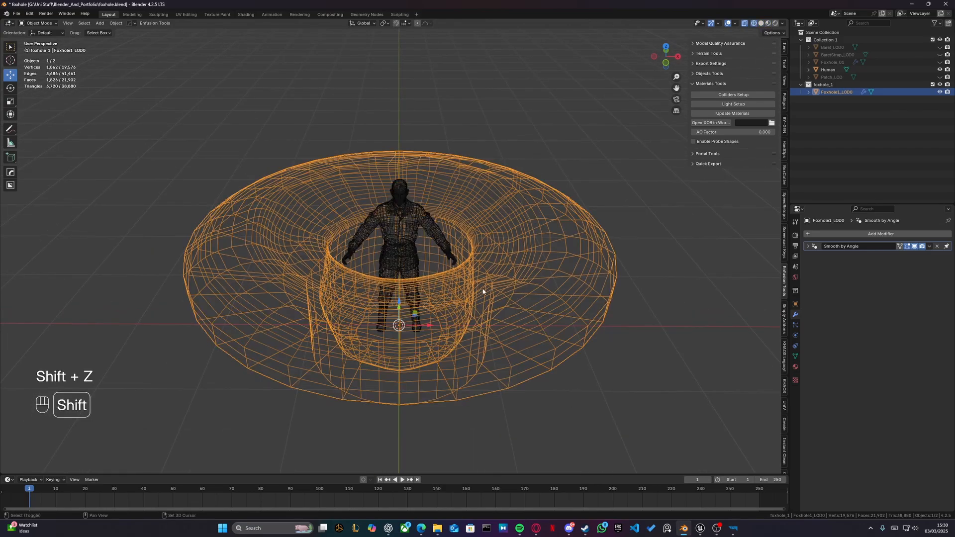
{"action": "key", "text": "shift+z"}
{"action": "key", "text": "z"}
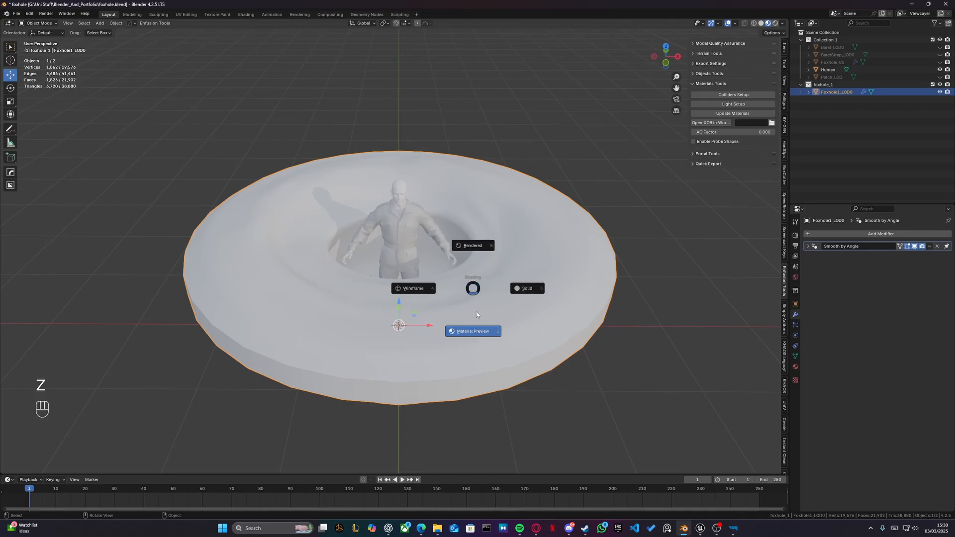
{"action": "left_click", "coordinate": [525, 294]}
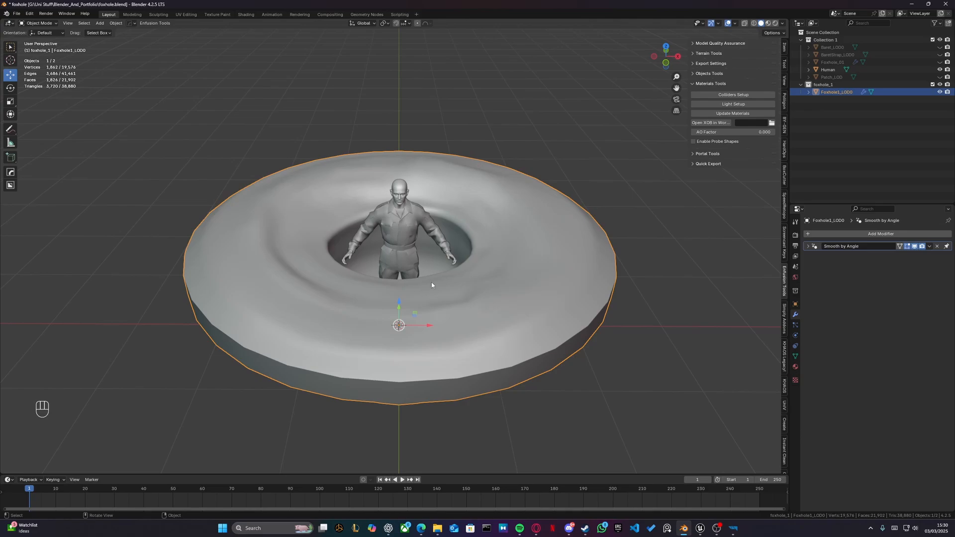
{"action": "scroll", "coordinate": [401, 262], "scroll_direction": "up", "scroll_amount": 1}
{"action": "scroll", "coordinate": [401, 262], "scroll_direction": "down", "scroll_amount": 1}
- Enter Edit Mode on Foxhole1_LOD0 and select both face loops around the mound's outer rim
{"action": "key", "text": "Tab"}
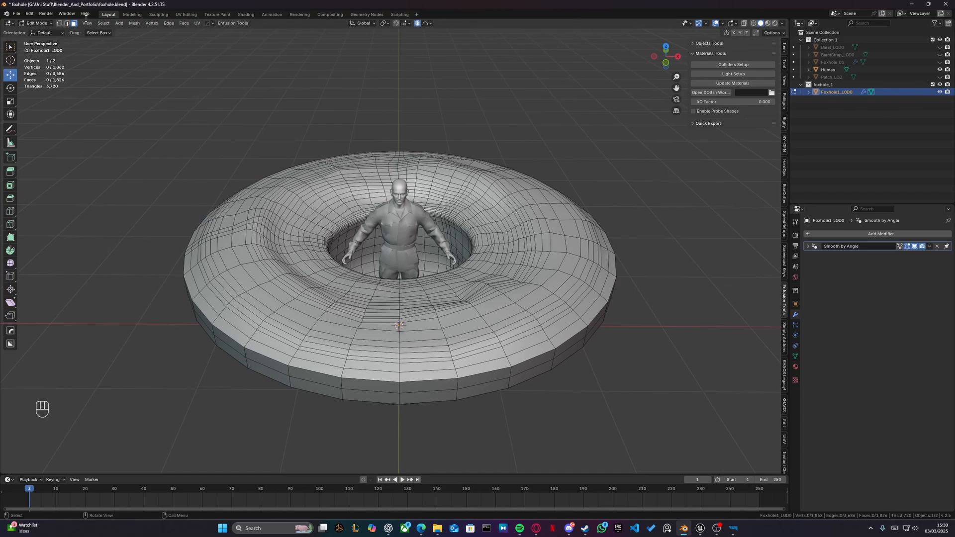
{"action": "left_click", "coordinate": [343, 388], "text": "alt"}
{"action": "left_click", "coordinate": [337, 390], "text": "alt+shift"}
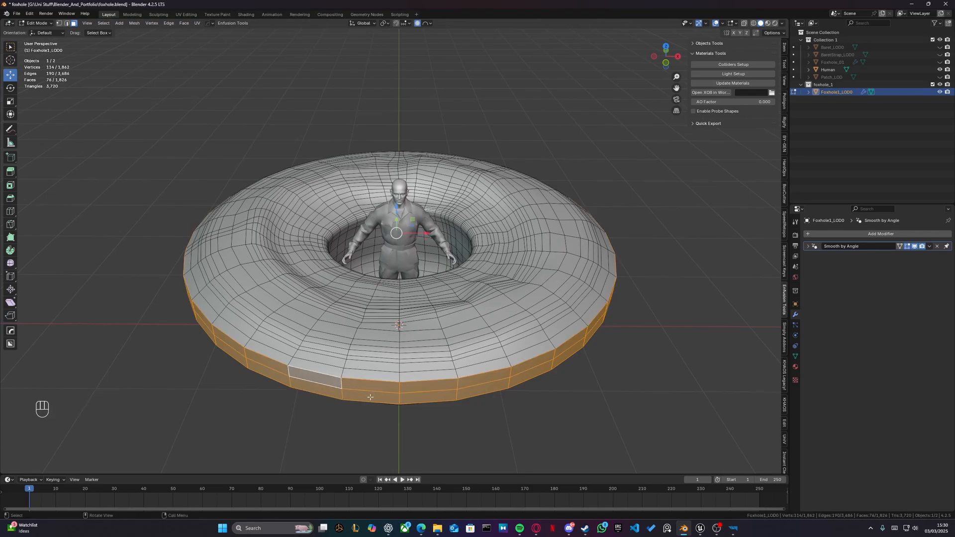
{"action": "middle_click_drag", "start_coordinate": [486, 316], "coordinate": [485, 268]}
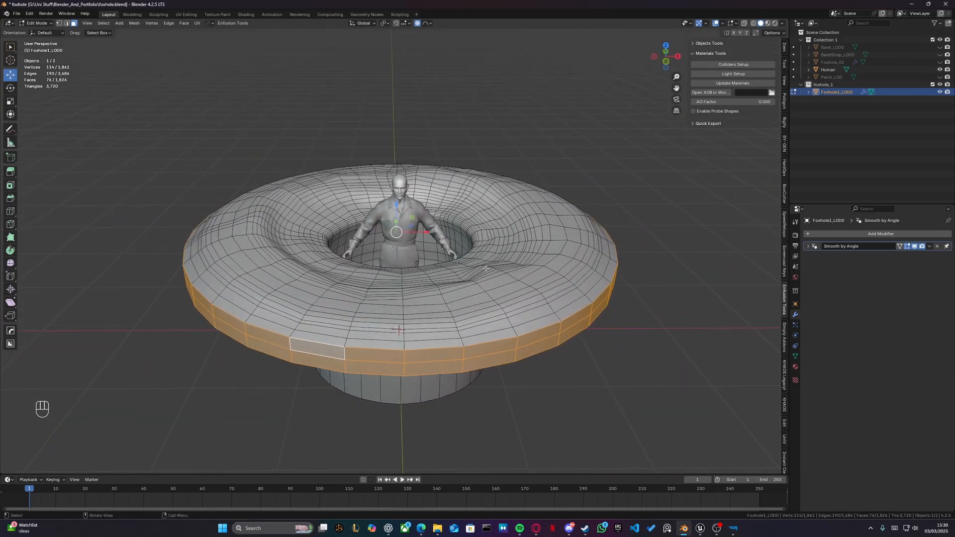
- Toggle proportional editing off and back on, and open its falloff options
{"action": "left_click", "coordinate": [418, 24]}
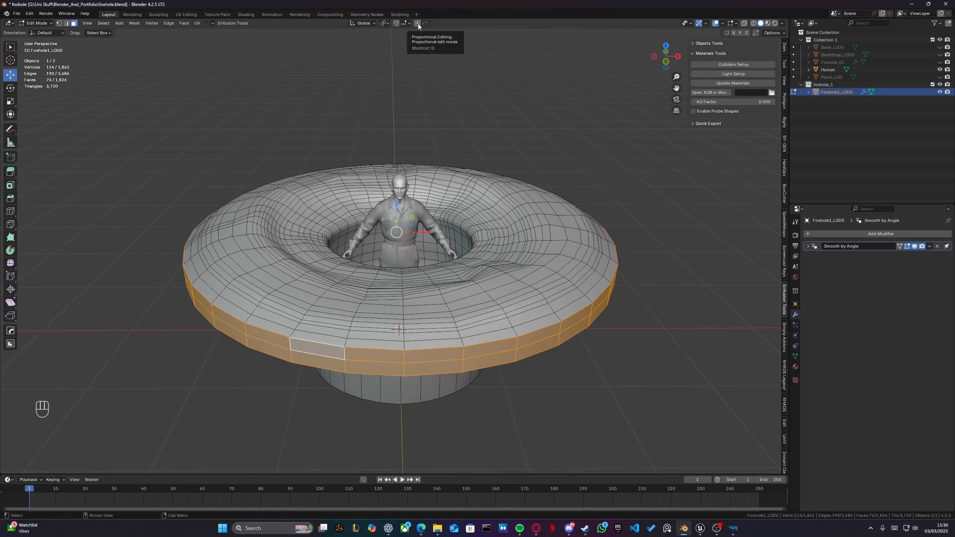
{"action": "left_click", "coordinate": [418, 23]}
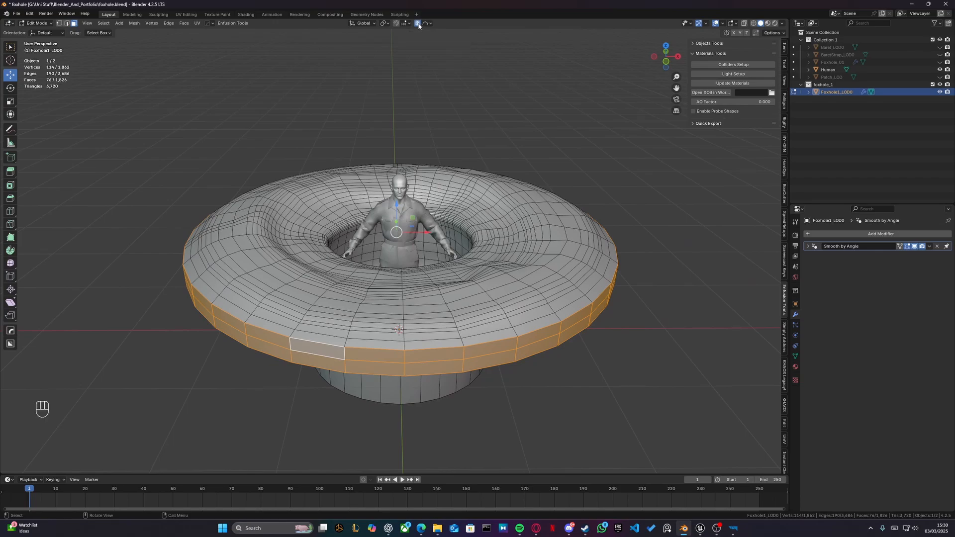
{"action": "left_click", "coordinate": [429, 23]}
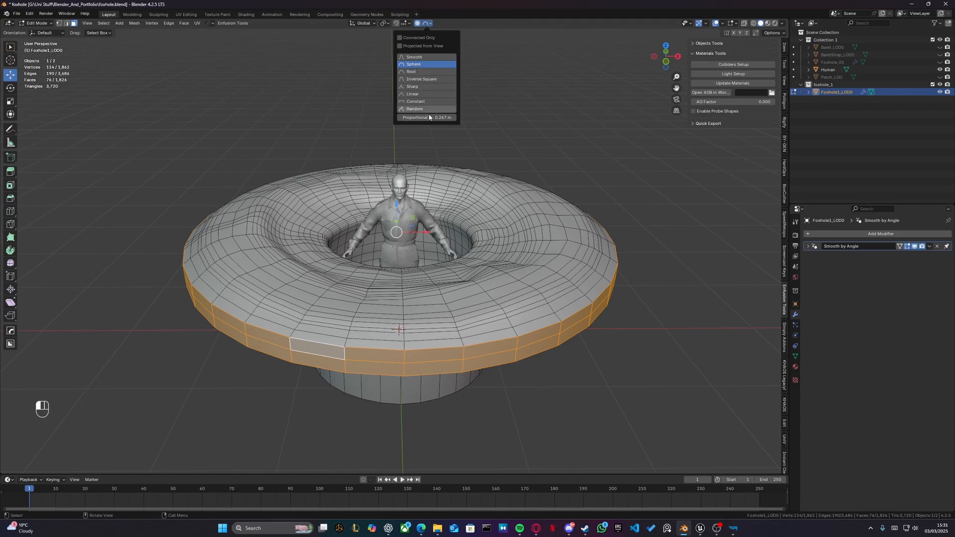
- Scale the outer rim by about 1.356 in X and Y only, using Sphere proportional editing with a size of about 0.43
{"action": "middle_click_drag", "start_coordinate": [469, 329], "coordinate": [478, 289]}
{"action": "key", "text": "s"}
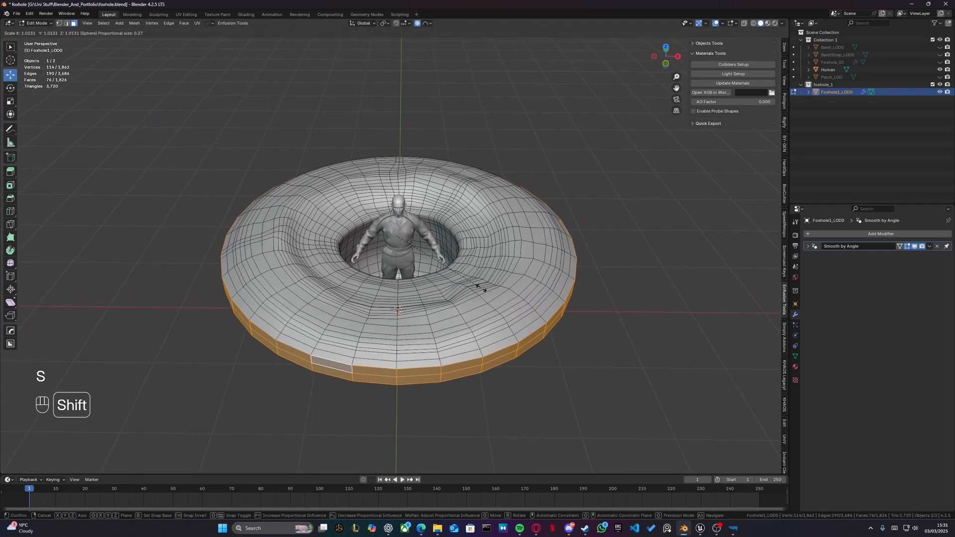
{"action": "key", "text": "shift+z"}
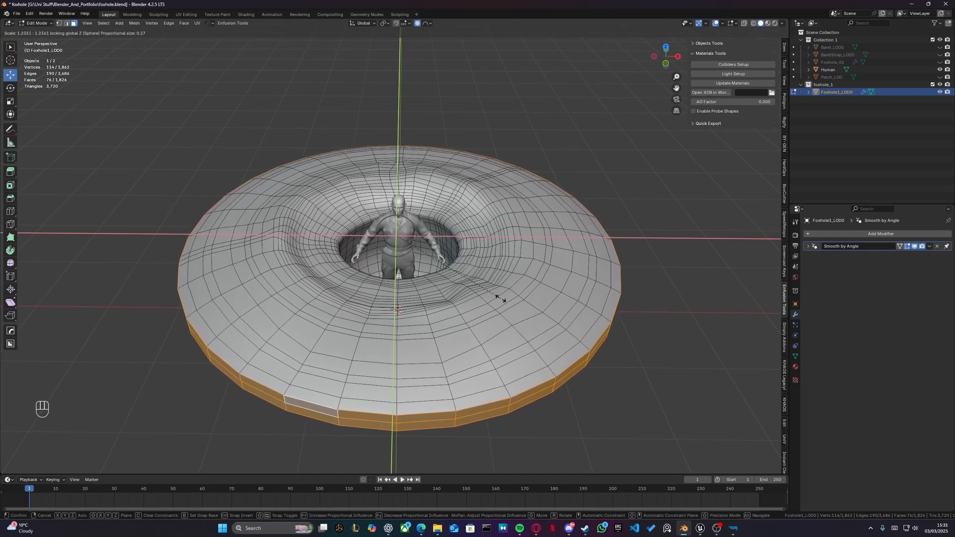
{"action": "scroll", "coordinate": [501, 298], "scroll_direction": "down", "scroll_amount": 2}
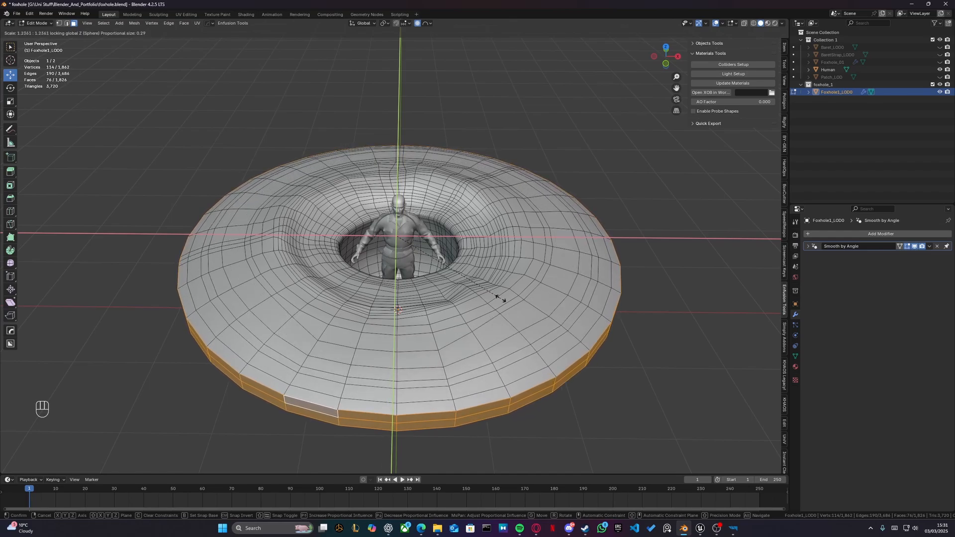
{"action": "scroll", "coordinate": [501, 299], "scroll_direction": "down", "scroll_amount": 1}
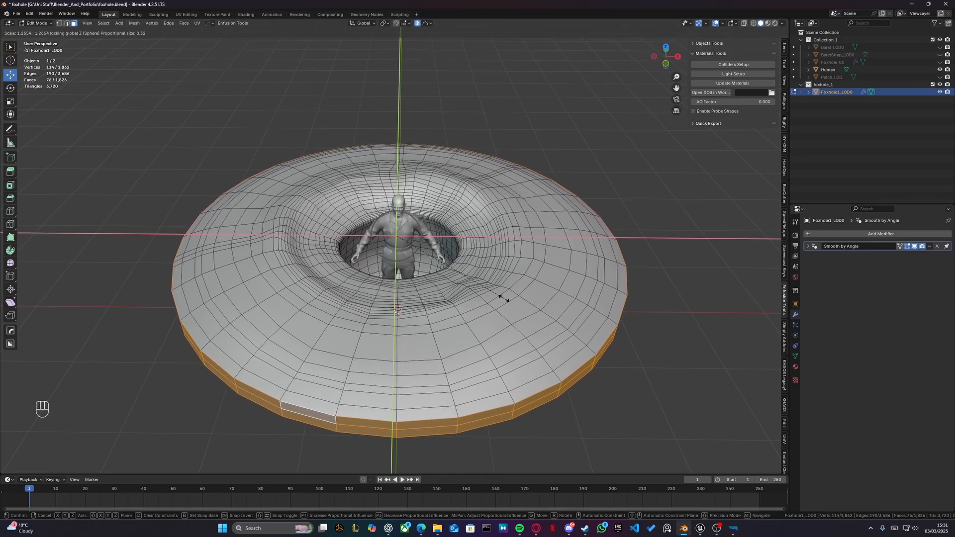
{"action": "scroll", "coordinate": [503, 299], "scroll_direction": "down", "scroll_amount": 2}
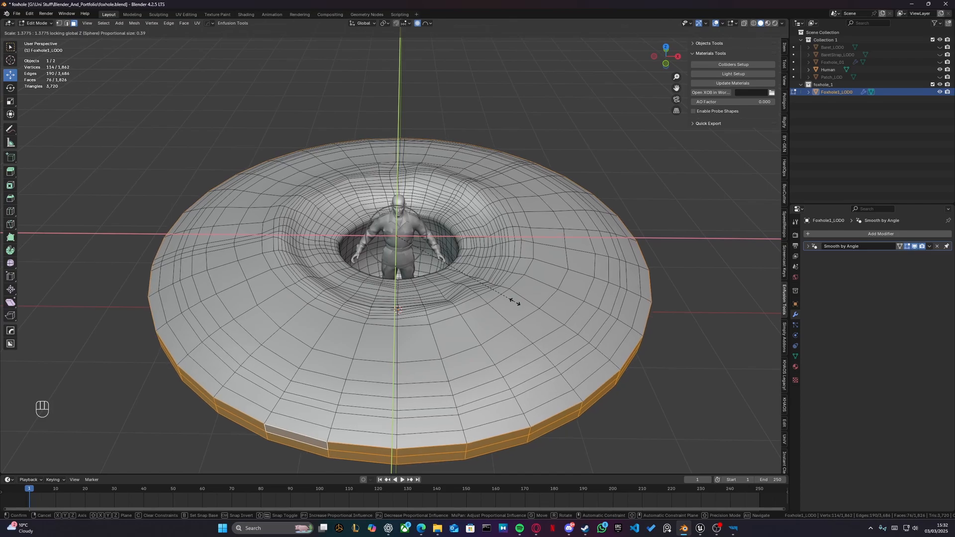
{"action": "scroll", "coordinate": [516, 301], "scroll_direction": "down", "scroll_amount": 1}
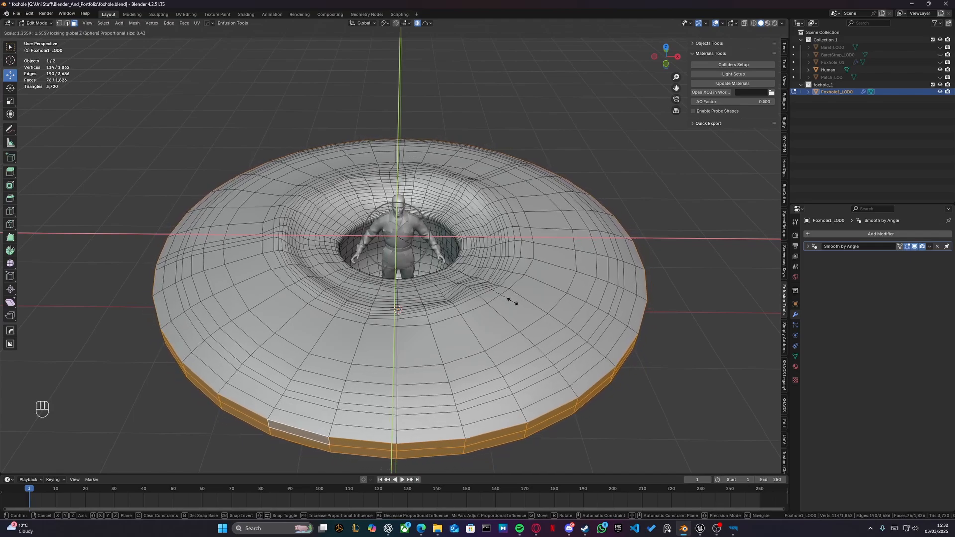
{"action": "left_click", "coordinate": [513, 301]}
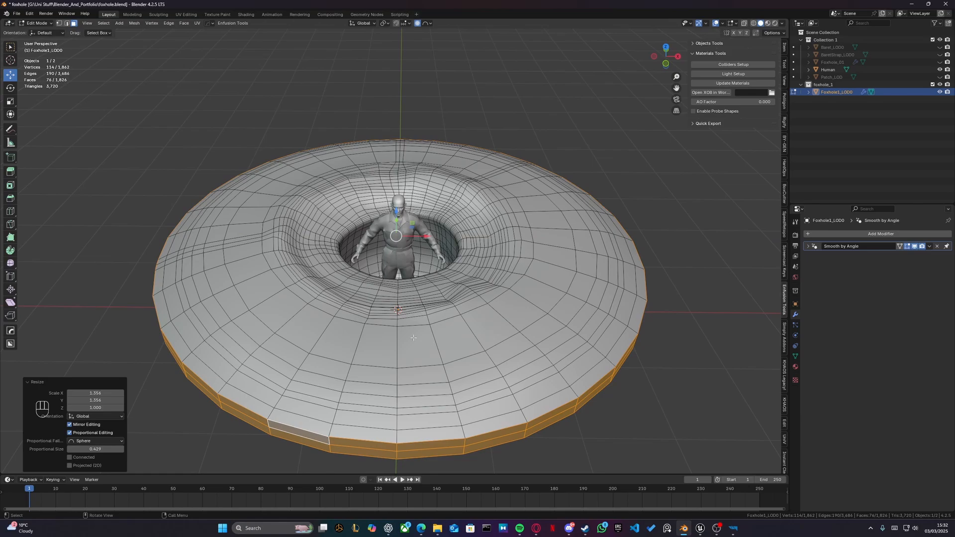
- Insert one edge loop around the mound outside the crater and move it along Z with a proportional size of about 0.27 m
{"action": "key", "text": "ctrl+r"}
{"action": "left_click", "coordinate": [418, 358]}
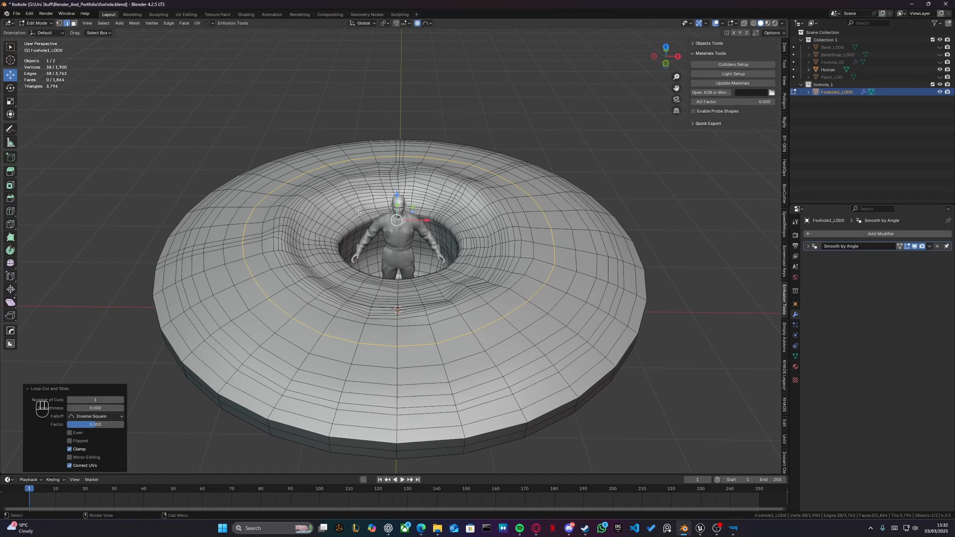
{"action": "middle_click_drag", "start_coordinate": [378, 244], "coordinate": [336, 219]}
{"action": "scroll", "coordinate": [438, 197], "scroll_direction": "up", "scroll_amount": 2}
{"action": "key", "text": "g"}
{"action": "key", "text": "z"}
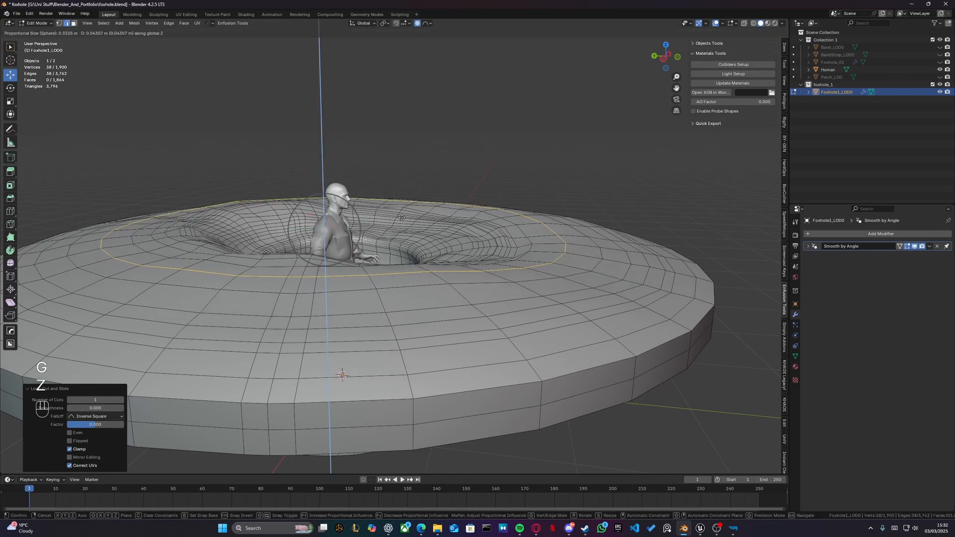
{"action": "scroll", "coordinate": [402, 217], "scroll_direction": "up", "scroll_amount": 4}
{"action": "scroll", "coordinate": [402, 214], "scroll_direction": "down", "scroll_amount": 1}
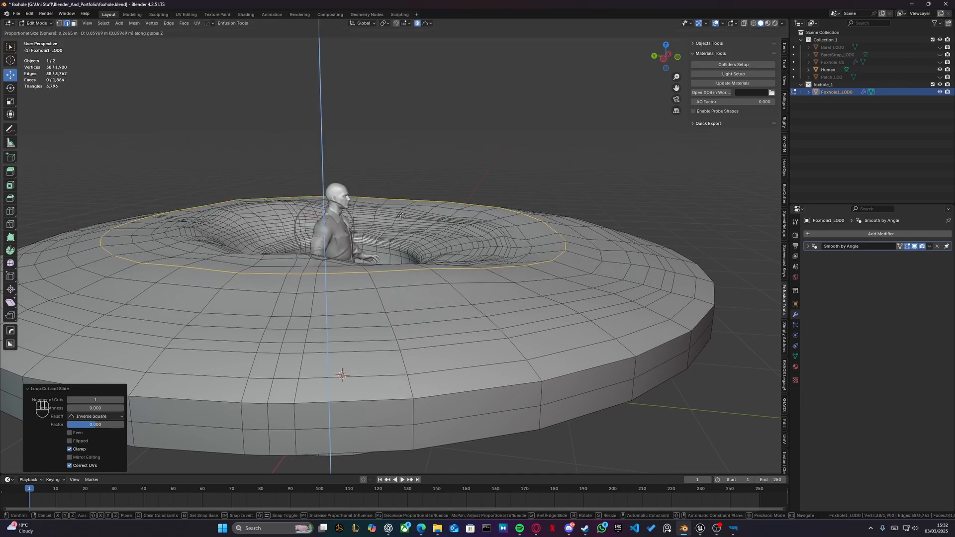
{"action": "left_click", "coordinate": [401, 223]}
- Select a complete edge loop farther out on the mound's slope and adjust its height along Z
{"action": "middle_click_drag", "start_coordinate": [535, 297], "coordinate": [513, 293], "text": "shift"}
{"action": "left_click", "coordinate": [490, 288], "text": "alt"}
{"action": "key", "text": "g"}
{"action": "key", "text": "z"}
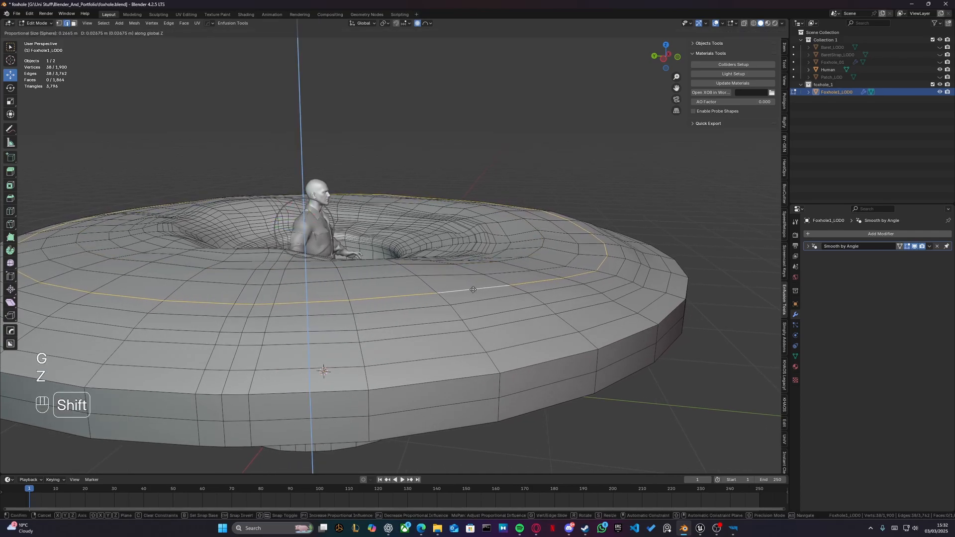
{"action": "left_click", "coordinate": [416, 279]}
- Move a short edge path on the slope behind the figure's right side along Z and check the shape in Object Mode
{"action": "scroll", "coordinate": [287, 272], "scroll_direction": "down", "scroll_amount": 2}
{"action": "middle_click_drag", "start_coordinate": [314, 196], "coordinate": [257, 257]}
{"action": "left_click", "coordinate": [188, 292]}
{"action": "left_click", "coordinate": [85, 253], "text": "ctrl"}
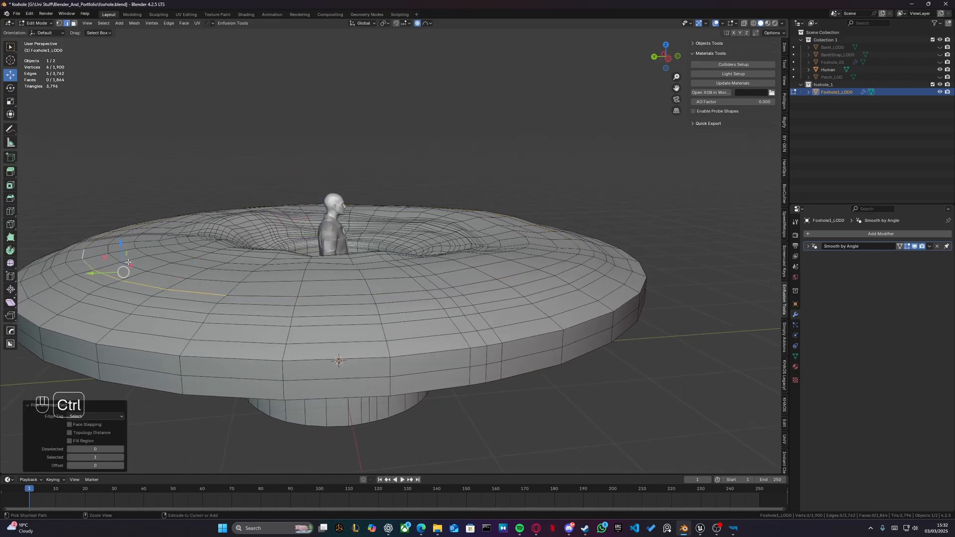
{"action": "key", "text": "g"}
{"action": "key", "text": "z"}
{"action": "left_click", "coordinate": [122, 248]}
{"action": "middle_click_drag", "start_coordinate": [122, 248], "coordinate": [337, 238]}
{"action": "key", "text": "Tab"}
{"action": "scroll", "coordinate": [260, 243], "scroll_direction": "down", "scroll_amount": 4}
{"action": "scroll", "coordinate": [362, 258], "scroll_direction": "up", "scroll_amount": 2}
- Return to Edit Mode and lower a short edge path on the slope beside the figure's left side by about 0.032 m
{"action": "key", "text": "Tab"}
{"action": "left_click", "coordinate": [359, 301]}
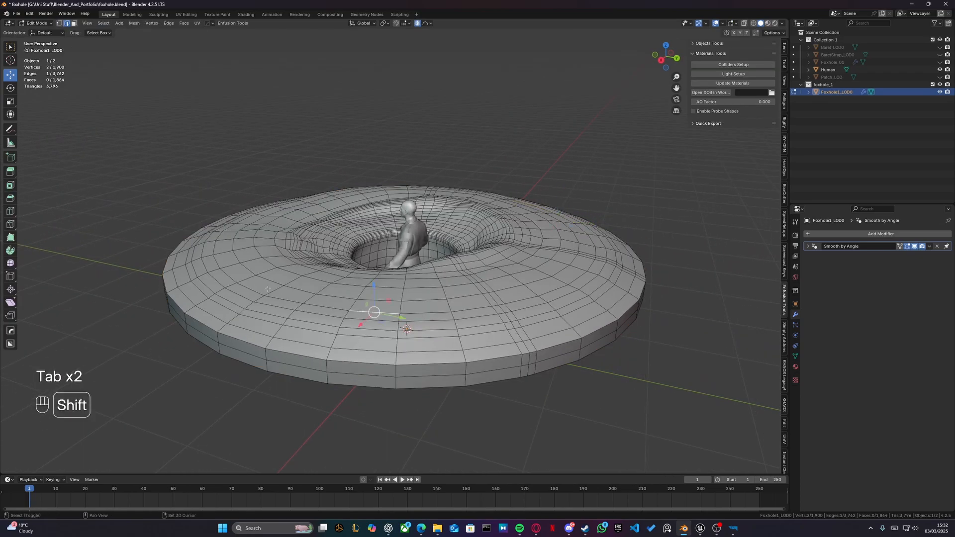
{"action": "left_click", "coordinate": [221, 272], "text": "ctrl"}
{"action": "key", "text": "g"}
{"action": "key", "text": "z"}
{"action": "left_click_drag", "start_coordinate": [288, 271], "coordinate": [289, 271]}
- Raise a short edge path on the outer slope behind the figure by about 0.02 m along Z
{"action": "middle_click_drag", "start_coordinate": [394, 248], "coordinate": [373, 248]}
{"action": "scroll", "coordinate": [497, 256], "scroll_direction": "up", "scroll_amount": 2}
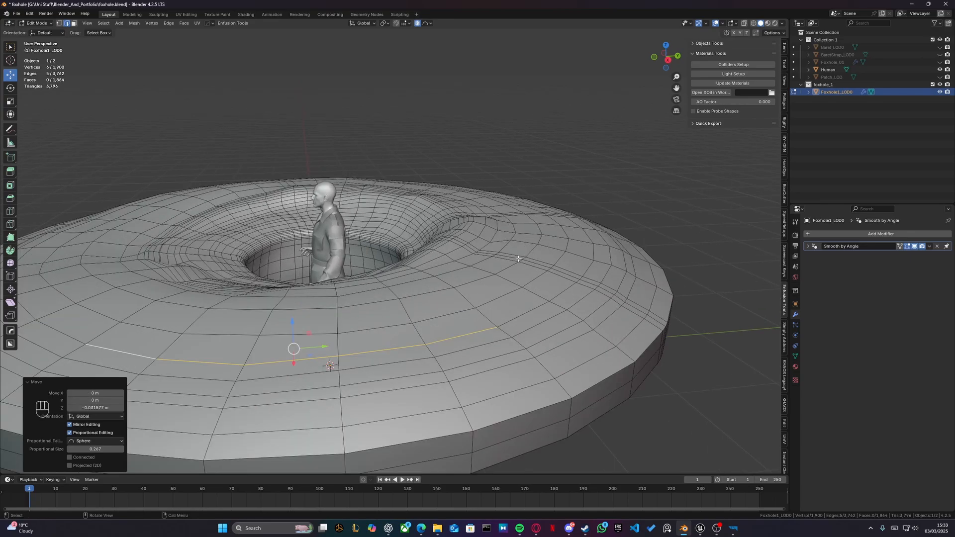
{"action": "middle_click_drag", "start_coordinate": [518, 258], "coordinate": [458, 255], "text": "shift"}
{"action": "left_click", "coordinate": [482, 285]}
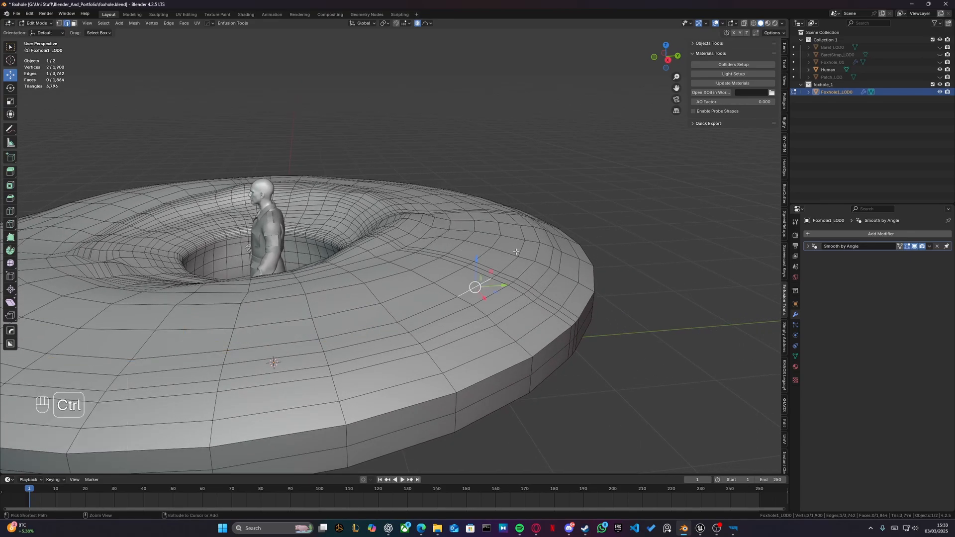
{"action": "left_click", "coordinate": [517, 223], "text": "ctrl"}
{"action": "key", "text": "g"}
{"action": "key", "text": "z"}
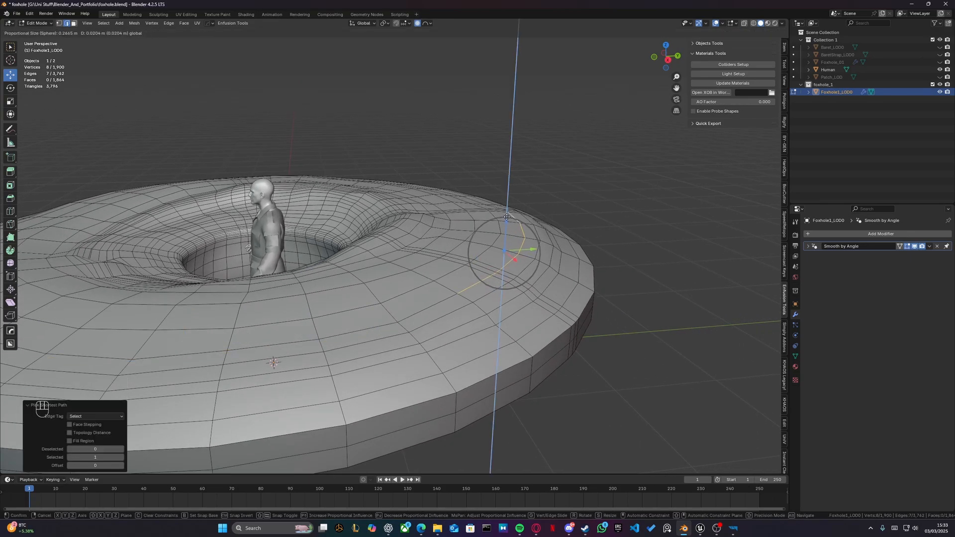
{"action": "left_click", "coordinate": [507, 217]}
- Lower a short edge path on the slope behind the figure's left shoulder by about 0.035 m along Z
{"action": "middle_click_drag", "start_coordinate": [507, 217], "coordinate": [370, 209]}
{"action": "middle_click_drag", "start_coordinate": [261, 223], "coordinate": [227, 212]}
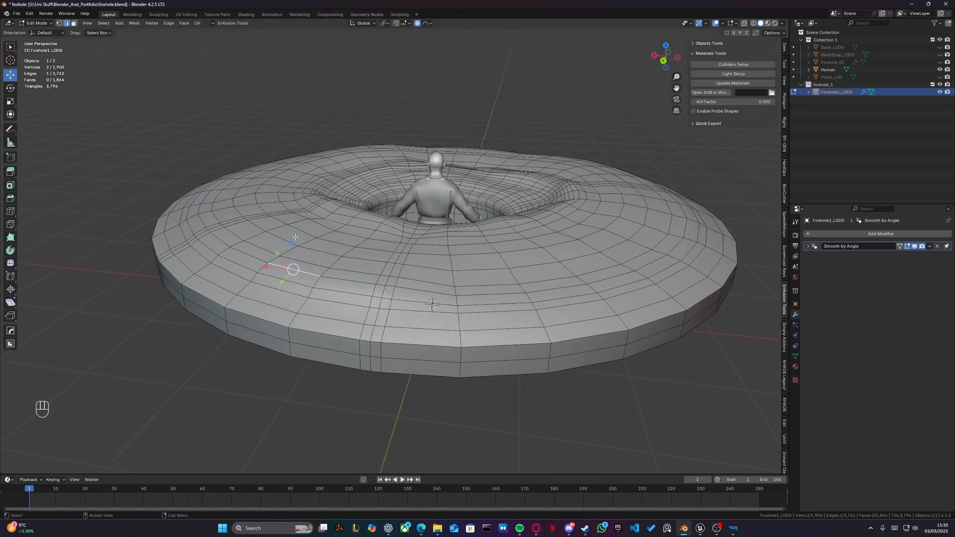
{"action": "left_click", "coordinate": [227, 212], "text": "ctrl"}
{"action": "key", "text": "g"}
{"action": "key", "text": "z"}
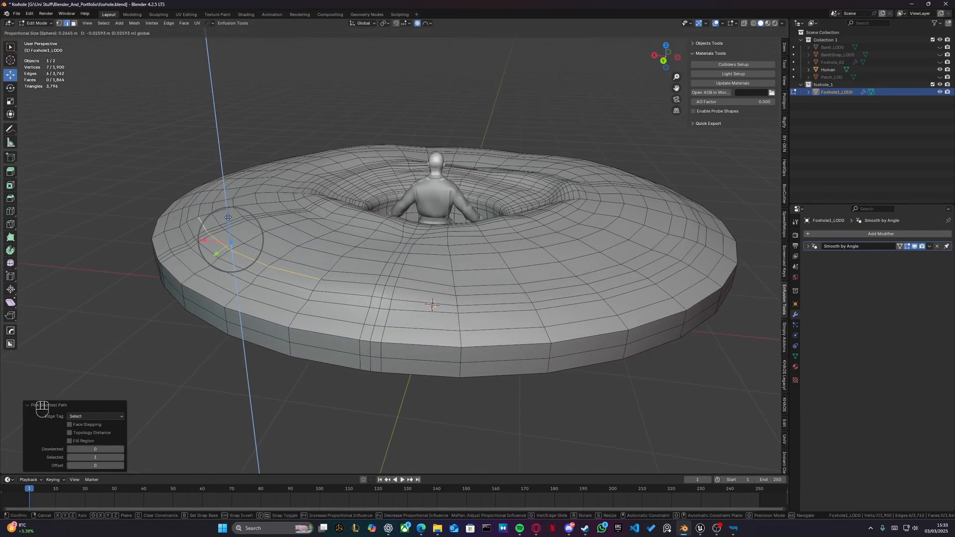
{"action": "left_click", "coordinate": [228, 224]}
- Adjust the height of an edge path on the slope in front of the figure's right side and return to Object Mode
{"action": "middle_click_drag", "start_coordinate": [228, 225], "coordinate": [422, 201]}
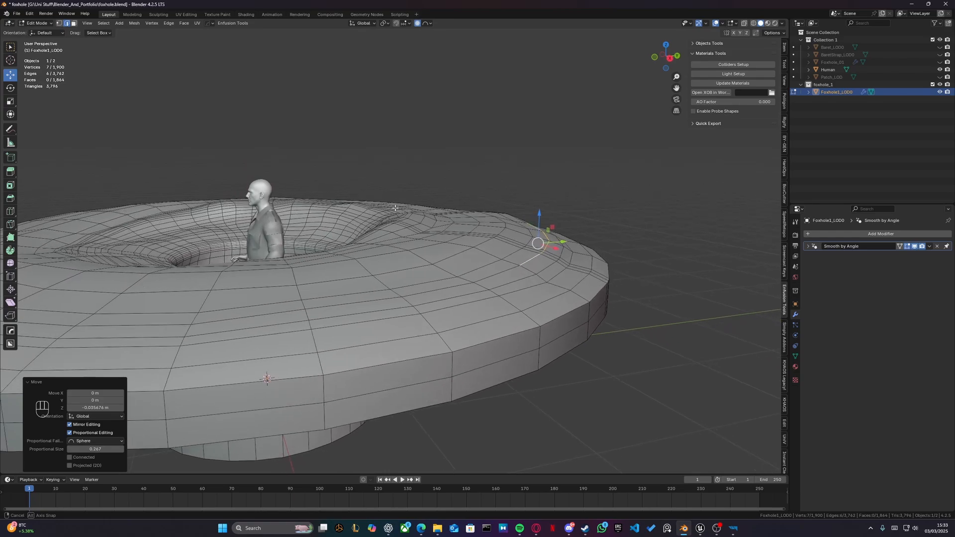
{"action": "scroll", "coordinate": [398, 206], "scroll_direction": "down", "scroll_amount": 3}
{"action": "middle_click_drag", "start_coordinate": [288, 214], "coordinate": [348, 217], "text": "shift"}
{"action": "middle_click_drag", "start_coordinate": [348, 217], "coordinate": [259, 231]}
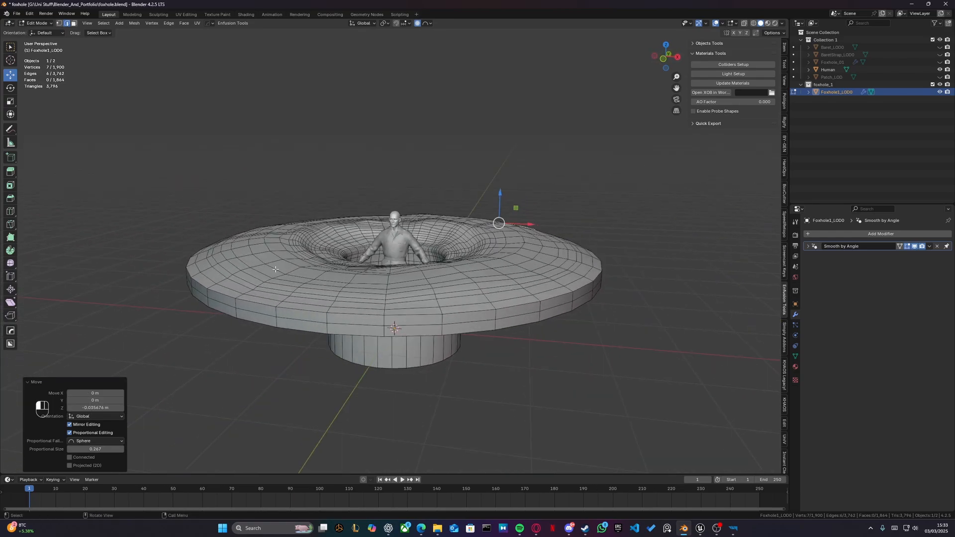
{"action": "left_click", "coordinate": [257, 231], "text": "ctrl"}
{"action": "left_click_drag", "start_coordinate": [257, 230], "coordinate": [257, 228]}
{"action": "scroll", "coordinate": [262, 231], "scroll_direction": "up", "scroll_amount": 4}
{"action": "middle_click_drag", "start_coordinate": [263, 232], "coordinate": [283, 233]}
{"action": "scroll", "coordinate": [283, 233], "scroll_direction": "down", "scroll_amount": 2}
{"action": "key", "text": "Tab"}
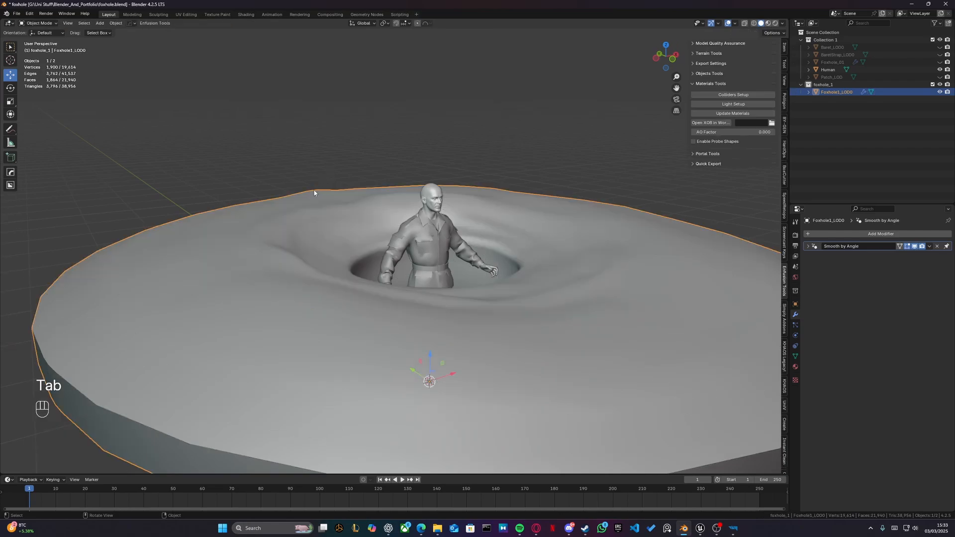
- Return to Edit Mode and mark the upper and lower edge loops of the disc's outer rim as seams
{"action": "scroll", "coordinate": [323, 209], "scroll_direction": "down", "scroll_amount": 5}
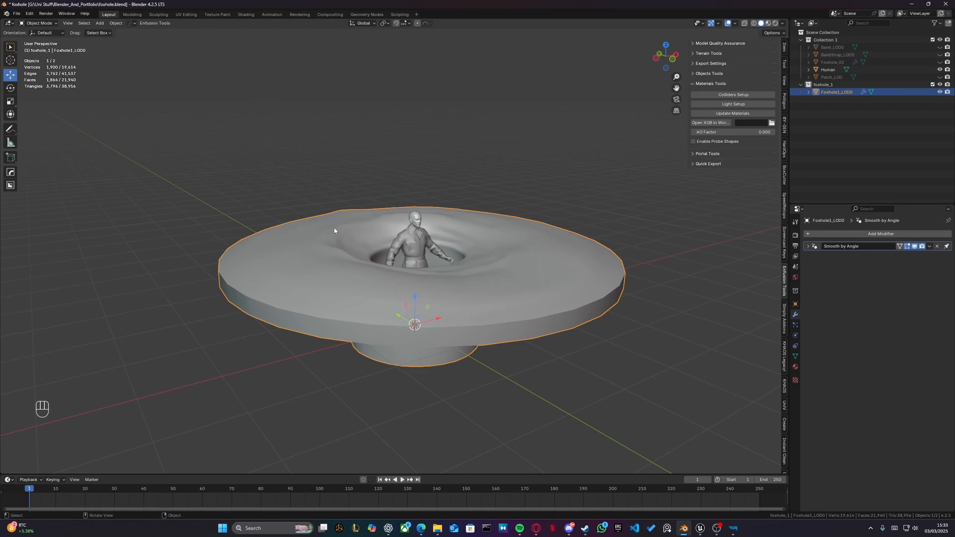
{"action": "middle_click_drag", "start_coordinate": [456, 243], "coordinate": [425, 242]}
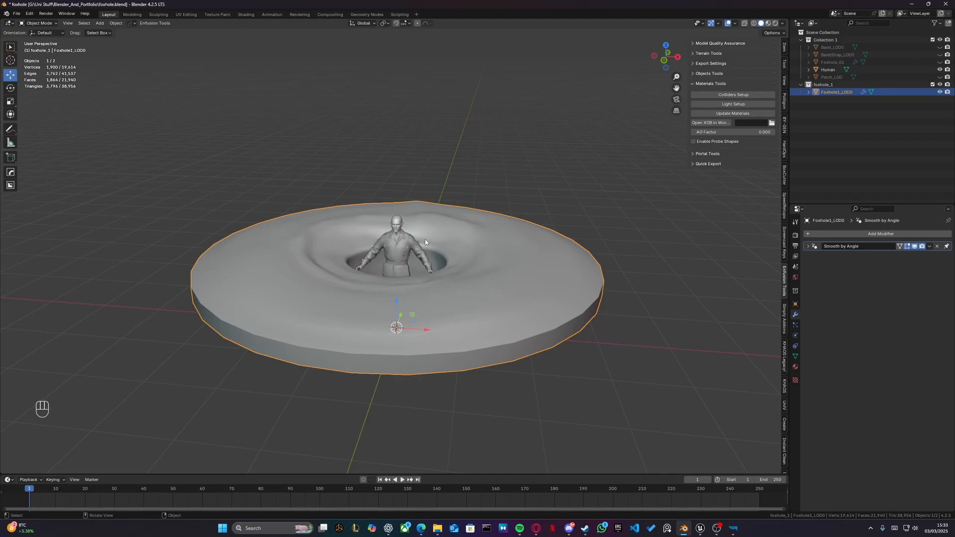
{"action": "middle_click_drag", "start_coordinate": [428, 238], "coordinate": [319, 303]}
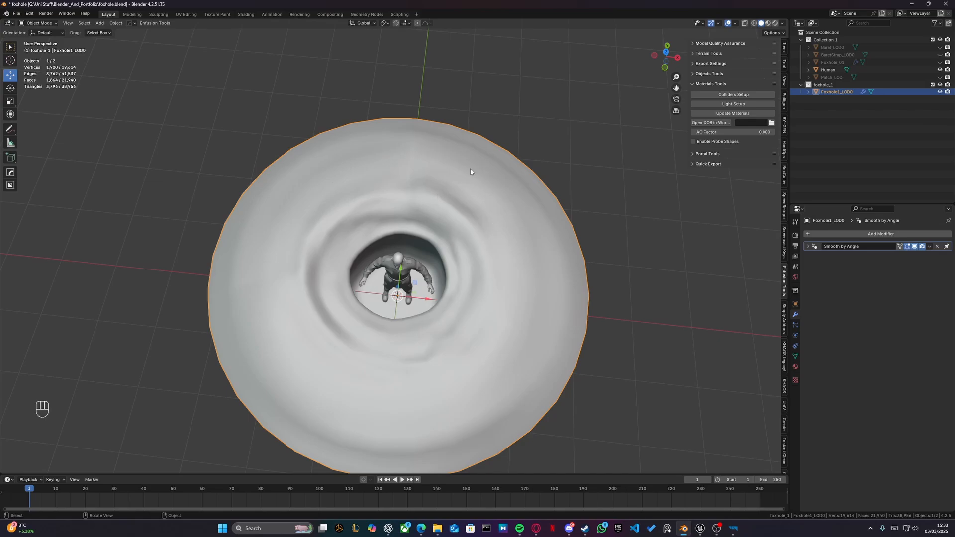
{"action": "middle_click_drag", "start_coordinate": [380, 289], "coordinate": [361, 207]}
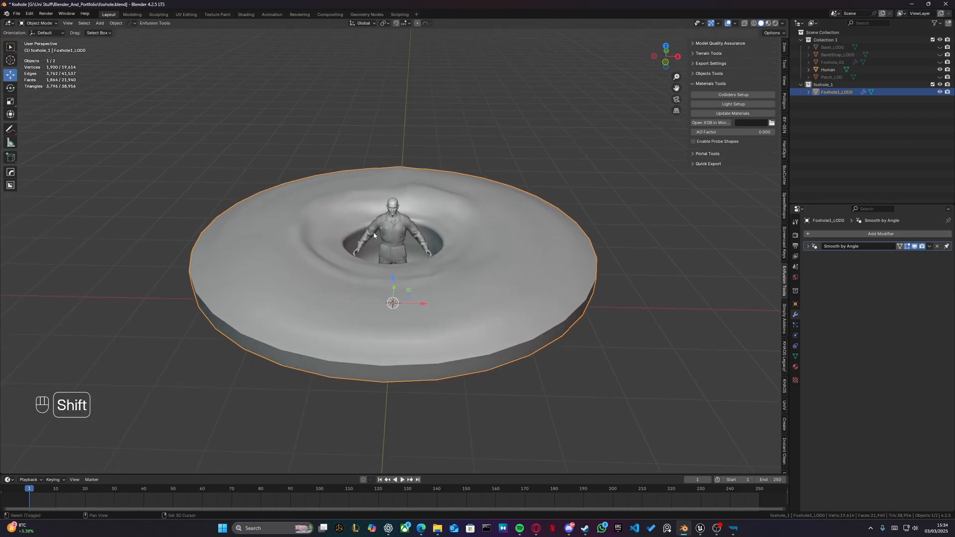
{"action": "middle_click_drag", "start_coordinate": [372, 255], "coordinate": [378, 237]}
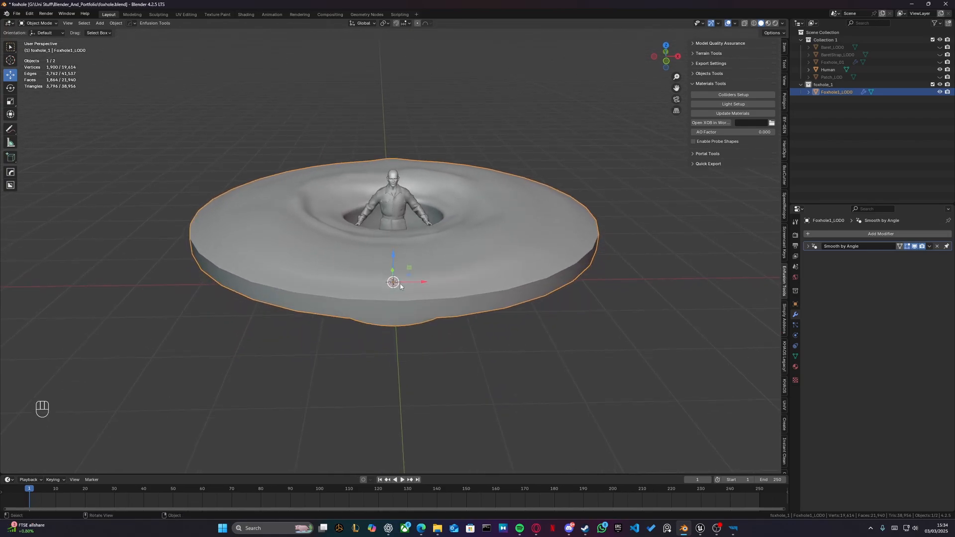
{"action": "key", "text": "Tab"}
{"action": "left_click", "coordinate": [402, 335]}
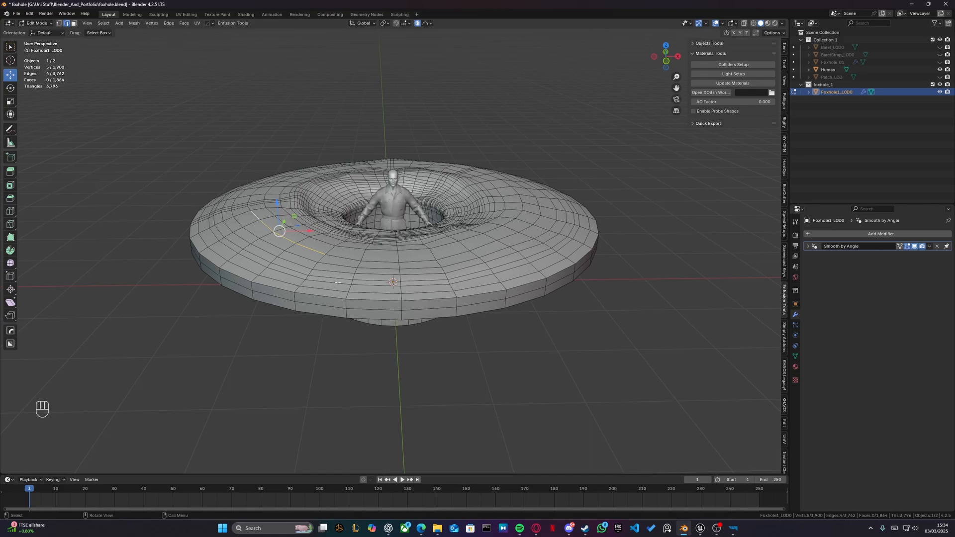
{"action": "key", "text": "alt"}
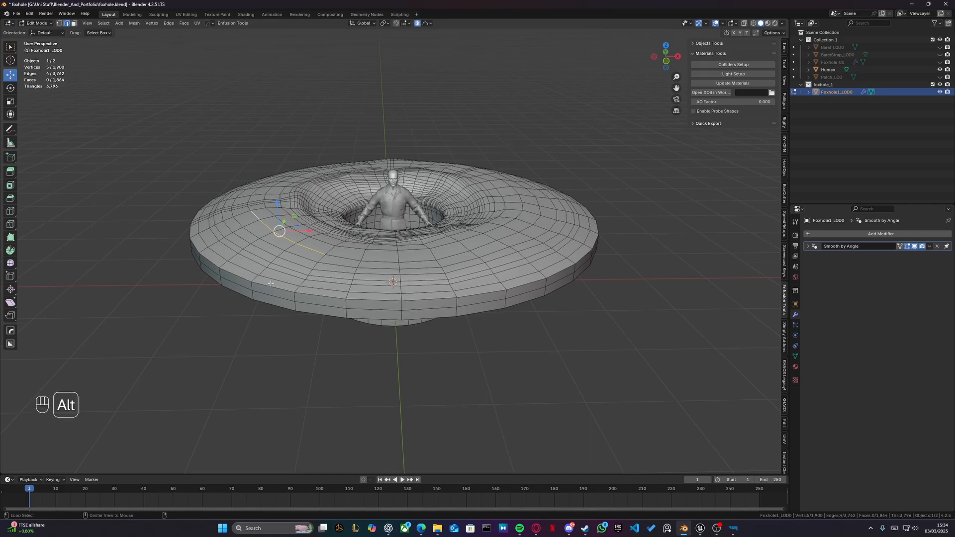
{"action": "left_click", "coordinate": [270, 283], "text": "alt"}
{"action": "left_click", "coordinate": [270, 301], "text": "alt+shift"}
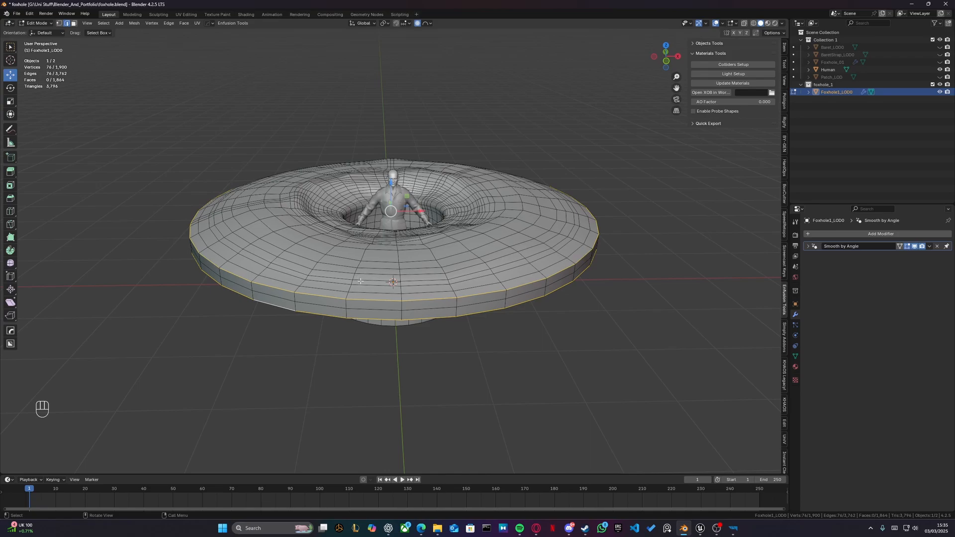
{"action": "right_click", "coordinate": [370, 239]}
{"action": "right_click", "coordinate": [364, 266]}
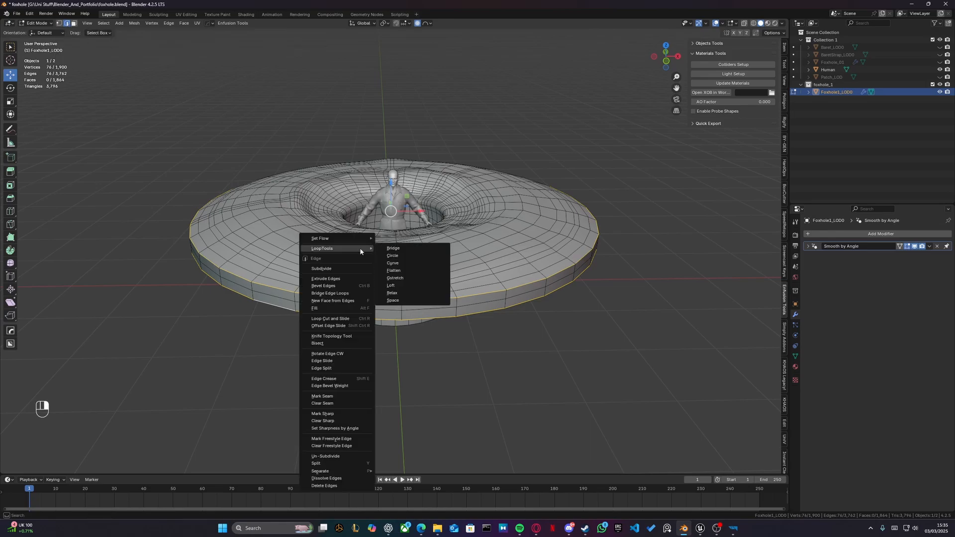
{"action": "left_click", "coordinate": [323, 397]}
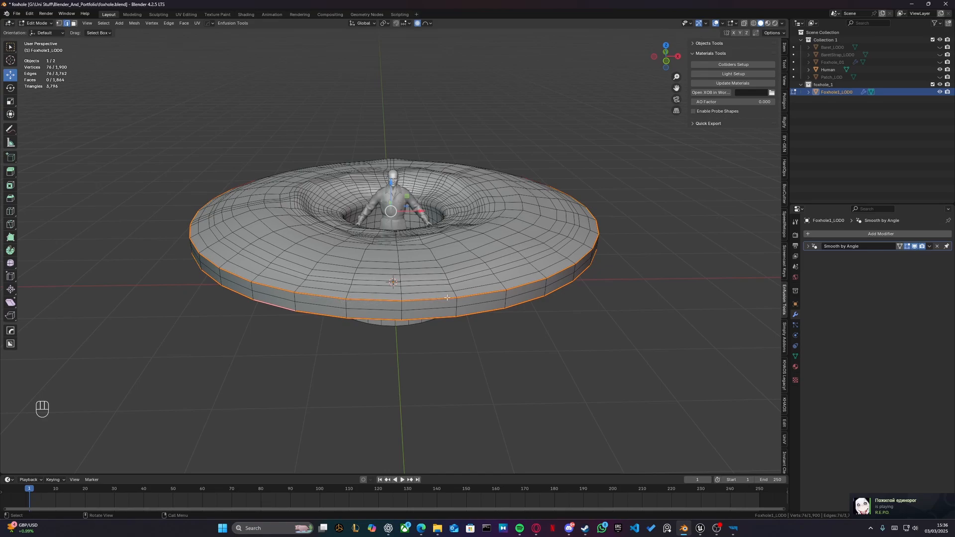
- Mark the two stacked vertical edges across the outer rim's side band as a seam
{"action": "key", "text": "alt+a"}
{"action": "left_click_drag", "start_coordinate": [239, 94], "coordinate": [338, 131]}
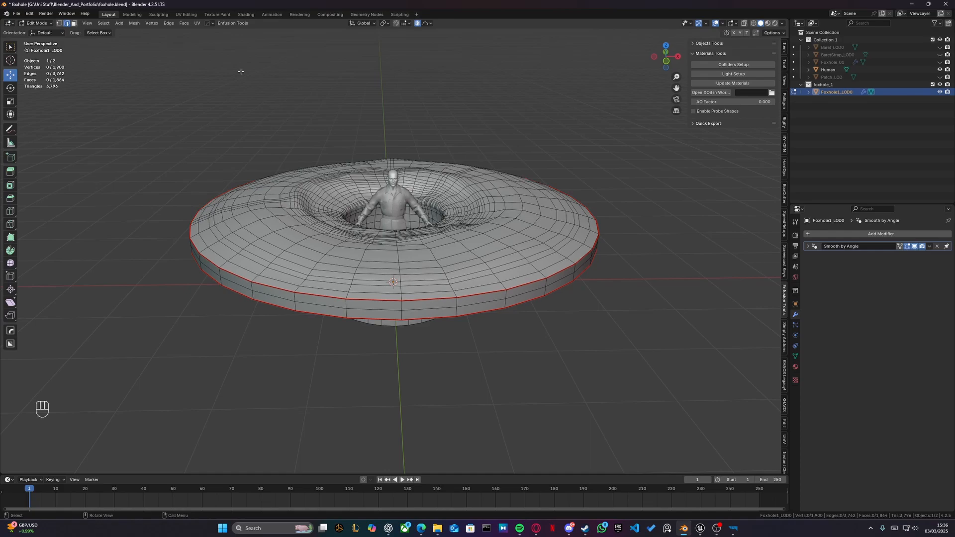
{"action": "left_click_drag", "start_coordinate": [248, 71], "coordinate": [328, 112]}
{"action": "left_click", "coordinate": [252, 288], "text": "shift"}
{"action": "left_click", "coordinate": [181, 252]}
{"action": "mouse_move", "coordinate": [346, 296]}
{"action": "middle_mouse_down"}
{"action": "mouse_move", "coordinate": [325, 269]}
{"action": "mouse_move", "coordinate": [352, 293]}
{"action": "middle_mouse_up"}
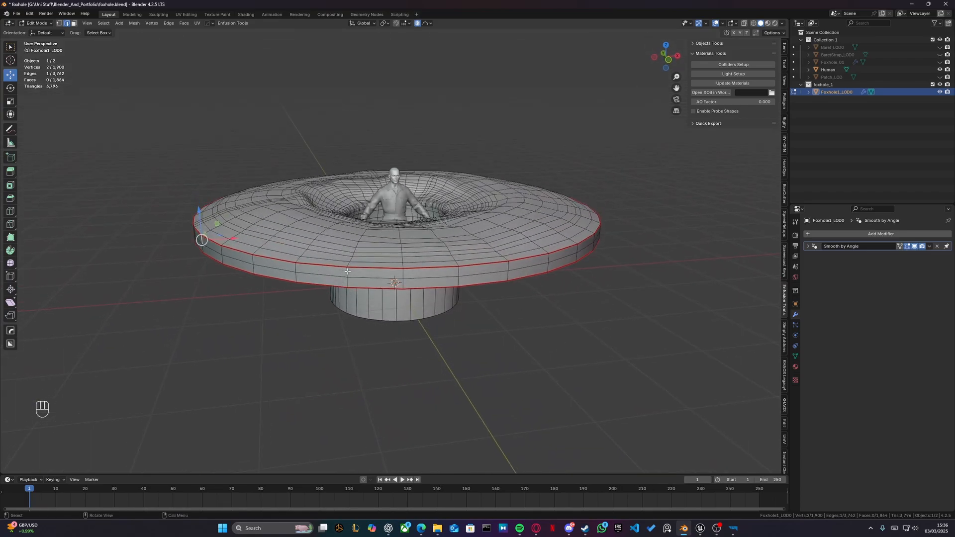
{"action": "left_click", "coordinate": [347, 277], "text": "shift"}
{"action": "right_click", "coordinate": [350, 310]}
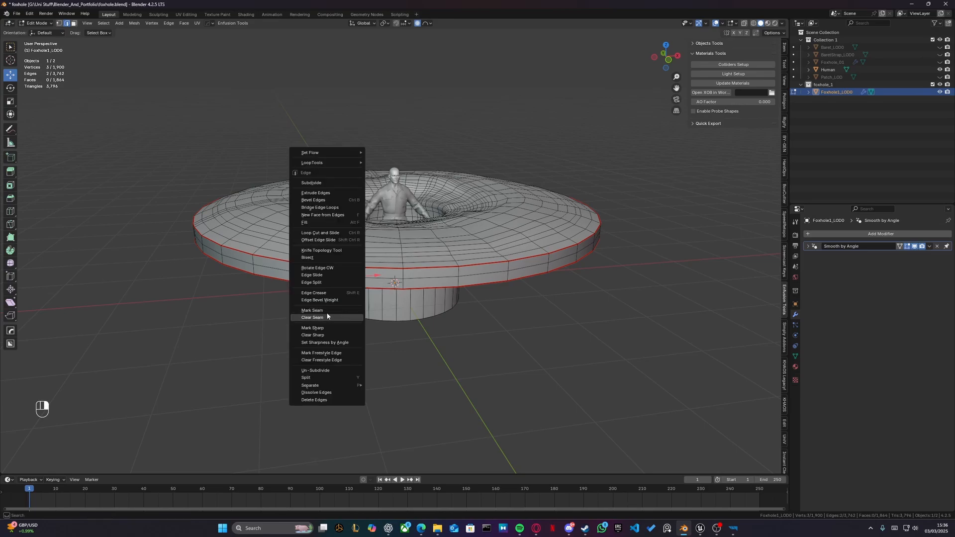
{"action": "left_click", "coordinate": [327, 311]}
- Unwrap the whole foxhole mesh along the rim seams
{"action": "scroll", "coordinate": [341, 281], "scroll_direction": "up", "scroll_amount": 2}
{"action": "middle_click_drag", "start_coordinate": [308, 303], "coordinate": [342, 287], "text": "shift"}
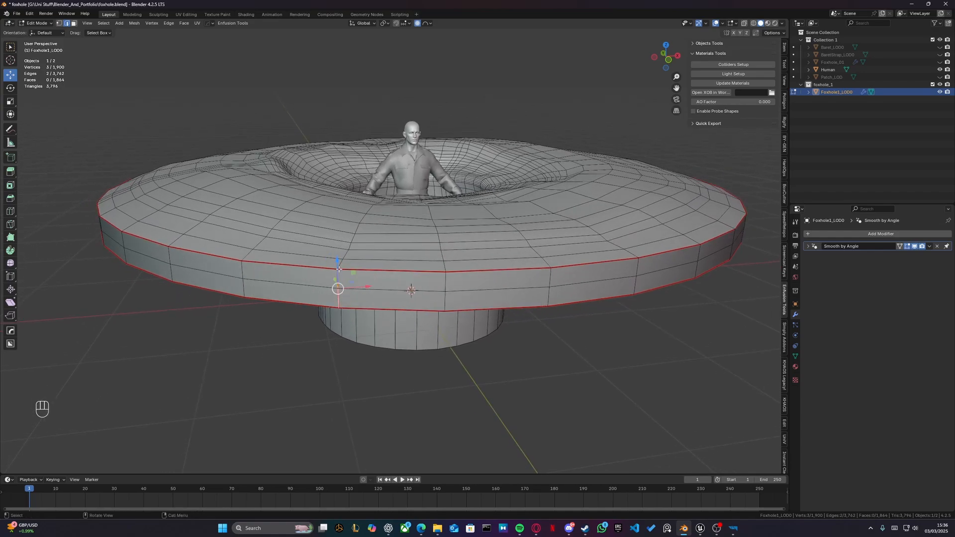
{"action": "key", "text": "a"}
{"action": "key", "text": "u"}
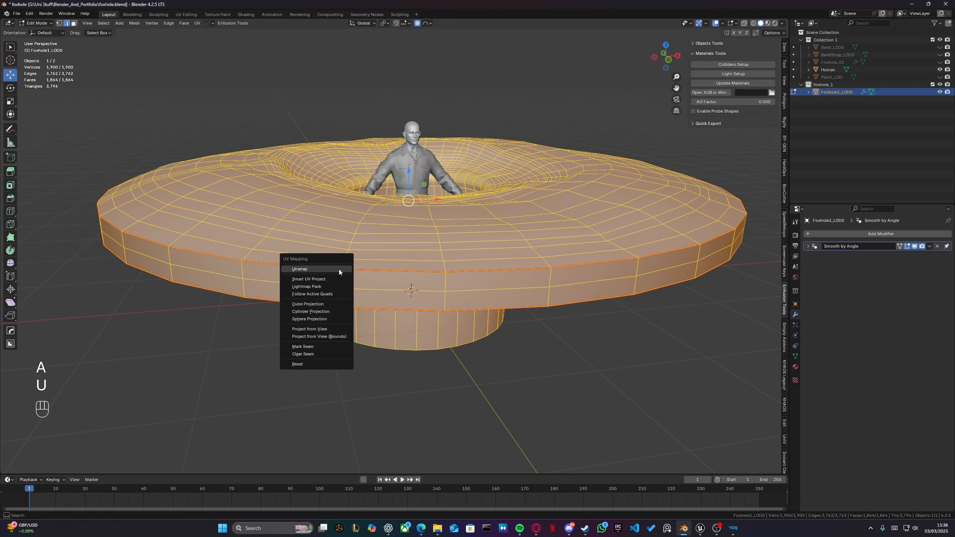
{"action": "left_click", "coordinate": [303, 270]}
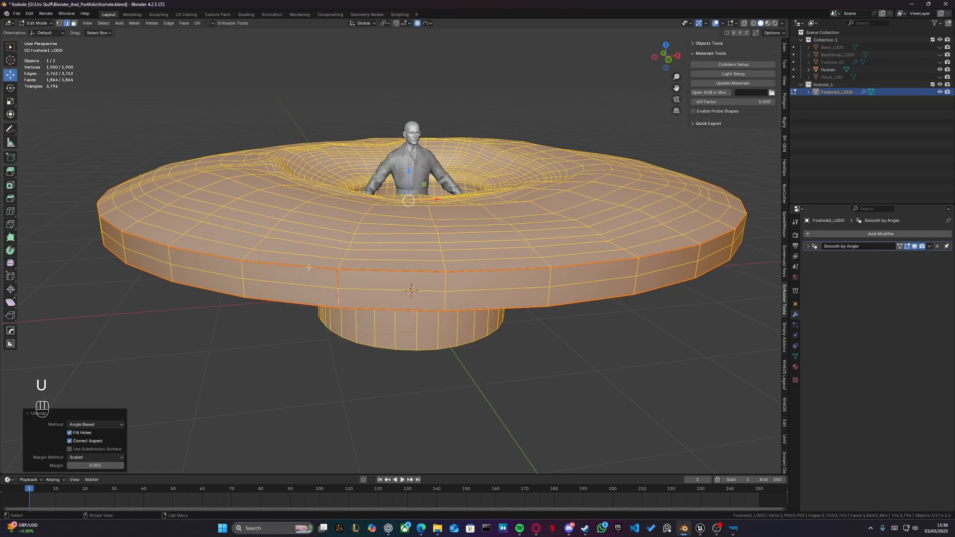
- Mark the upper and lower edge loops of the cylinder beneath the disc as seams
{"action": "middle_click_drag", "start_coordinate": [295, 197], "coordinate": [387, 214]}
{"action": "left_click", "coordinate": [387, 214], "text": "alt"}
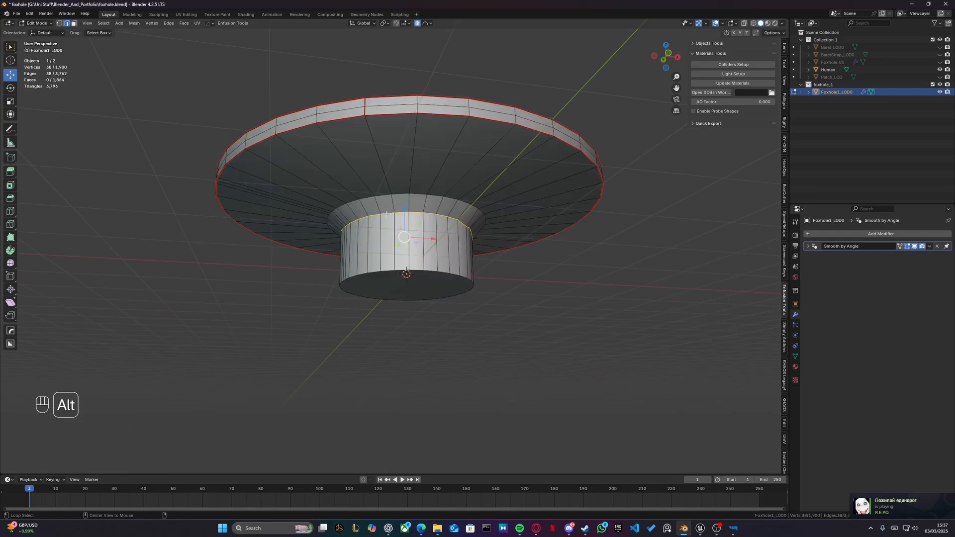
{"action": "left_click", "coordinate": [402, 269], "text": "alt+shift"}
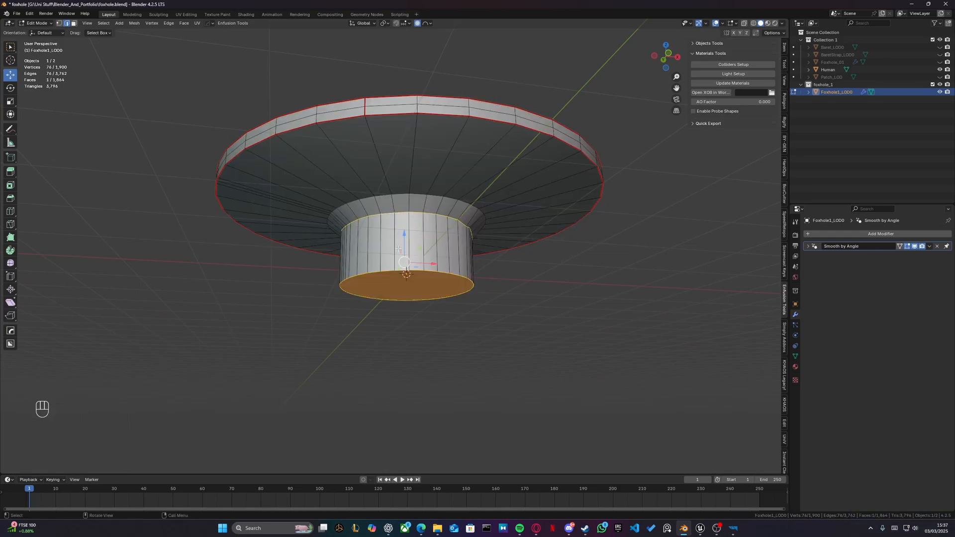
{"action": "right_click", "coordinate": [403, 226]}
{"action": "left_click", "coordinate": [388, 226]}
- Unwrap the whole mesh again with the cylinder seams included and switch to the UV Editing workspace
{"action": "middle_click_drag", "start_coordinate": [418, 201], "coordinate": [424, 204]}
{"action": "key", "text": "a"}
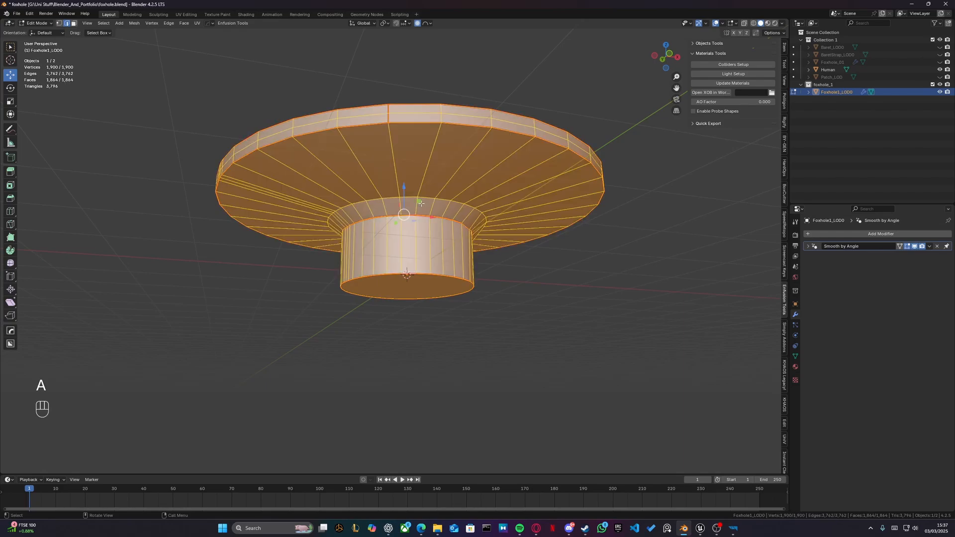
{"action": "key", "text": "u"}
{"action": "left_click", "coordinate": [421, 203]}
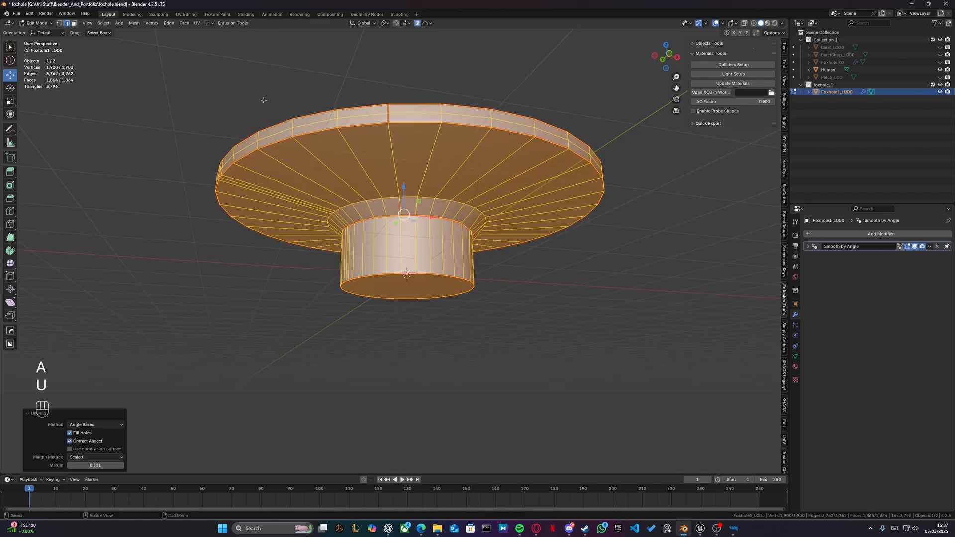
{"action": "left_click", "coordinate": [185, 15]}
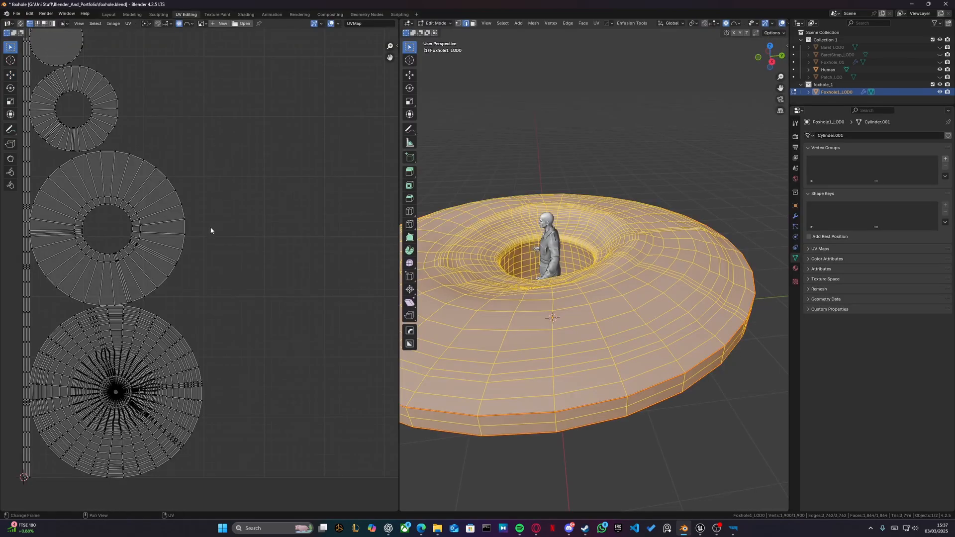
- Examine the overall UV layout and the ring-shaped underside island for unwrapping quality
{"action": "scroll", "coordinate": [202, 270], "scroll_direction": "down", "scroll_amount": 2}
{"action": "scroll", "coordinate": [184, 312], "scroll_direction": "up", "scroll_amount": 4}
{"action": "middle_click_drag", "start_coordinate": [184, 312], "coordinate": [289, 218]}
{"action": "scroll", "coordinate": [158, 356], "scroll_direction": "up", "scroll_amount": 1}
{"action": "scroll", "coordinate": [251, 277], "scroll_direction": "down", "scroll_amount": 6}
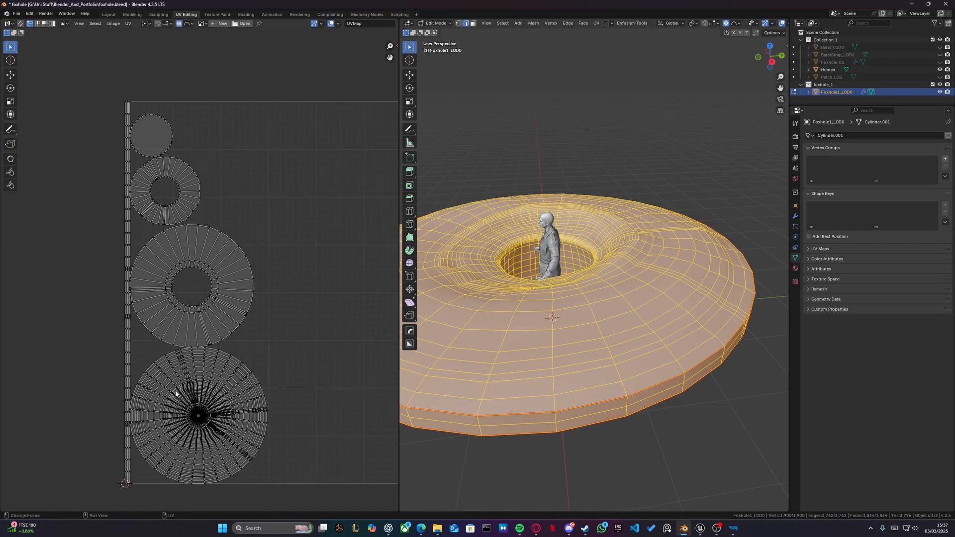
{"action": "scroll", "coordinate": [203, 299], "scroll_direction": "up", "scroll_amount": 5}
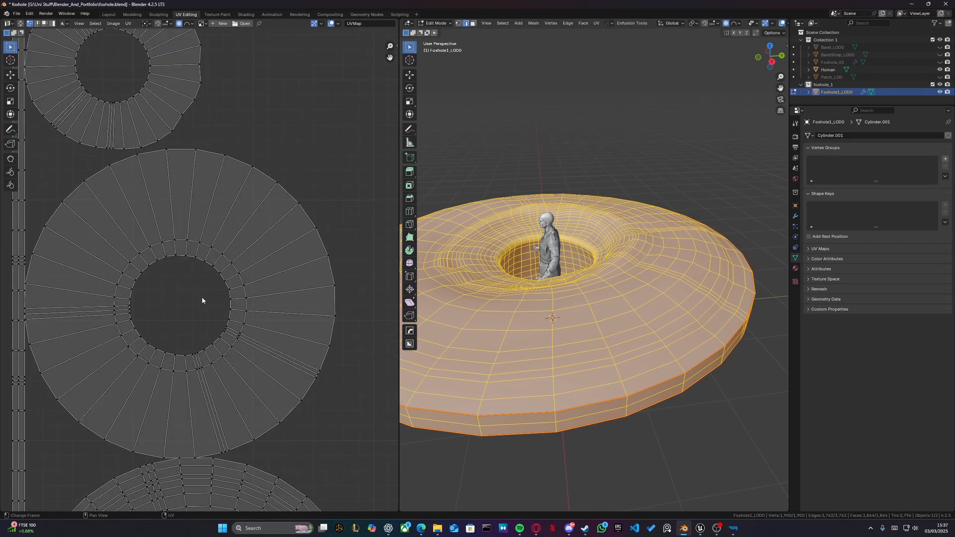
{"action": "scroll", "coordinate": [207, 304], "scroll_direction": "down", "scroll_amount": 5}
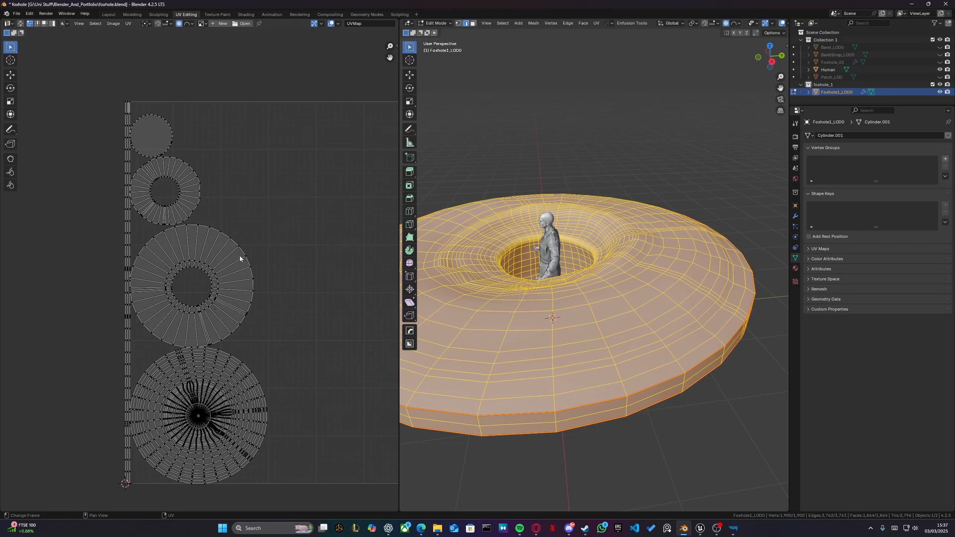
{"action": "middle_click_drag", "start_coordinate": [273, 312], "coordinate": [278, 289]}
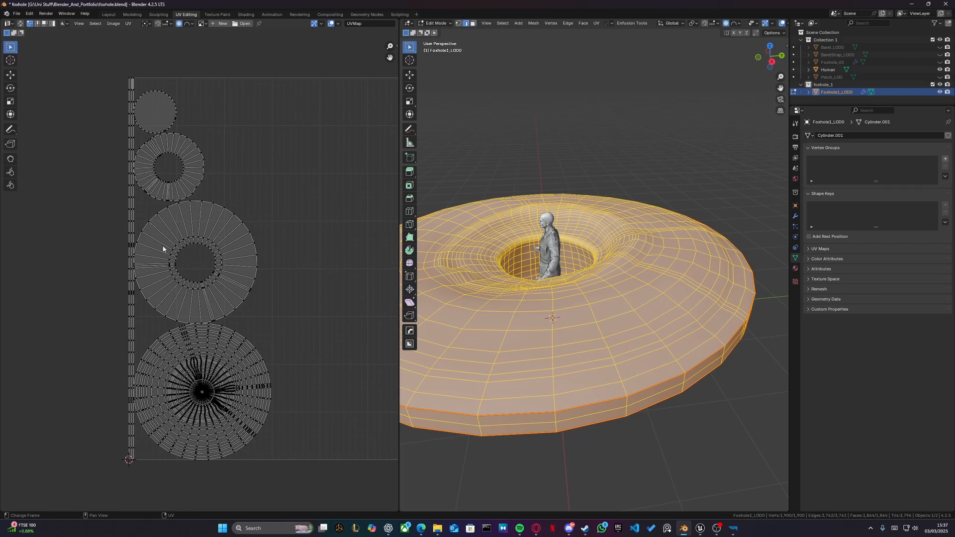
- Inspect the dense centre of the mound surface's UV island and compare its scale with the other islands
{"action": "scroll", "coordinate": [194, 348], "scroll_direction": "up", "scroll_amount": 3}
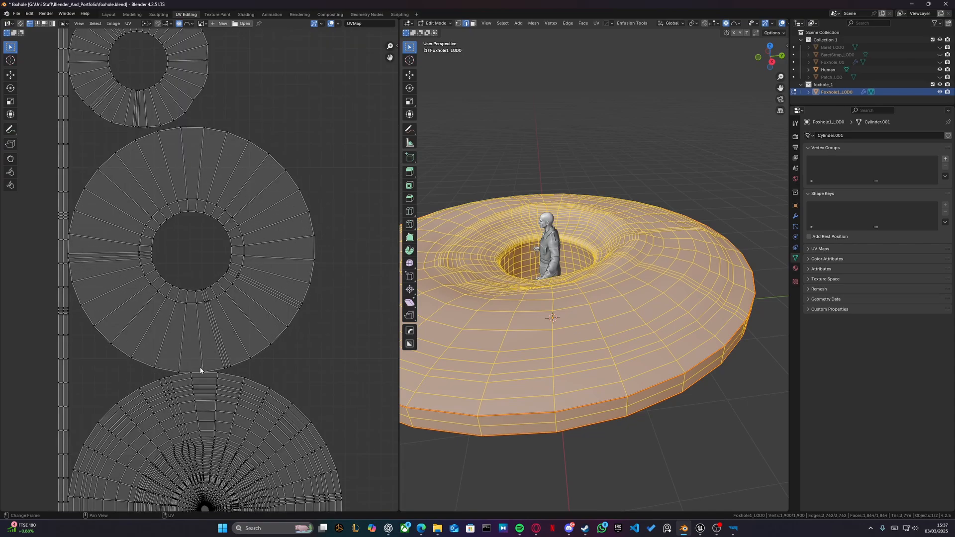
{"action": "middle_click_drag", "start_coordinate": [199, 371], "coordinate": [217, 175]}
{"action": "scroll", "coordinate": [231, 340], "scroll_direction": "up", "scroll_amount": 3}
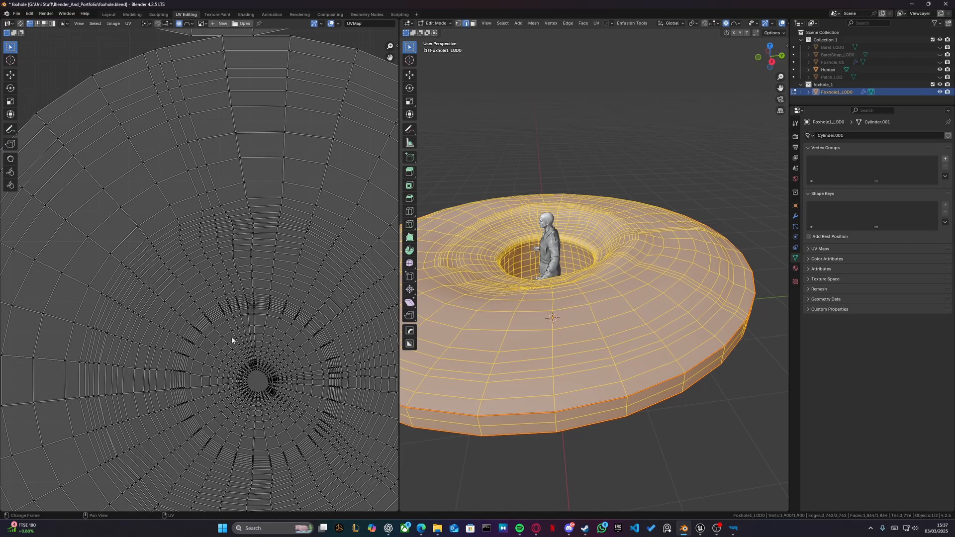
{"action": "scroll", "coordinate": [255, 357], "scroll_direction": "up", "scroll_amount": 3}
{"action": "middle_click_drag", "start_coordinate": [253, 361], "coordinate": [240, 283]}
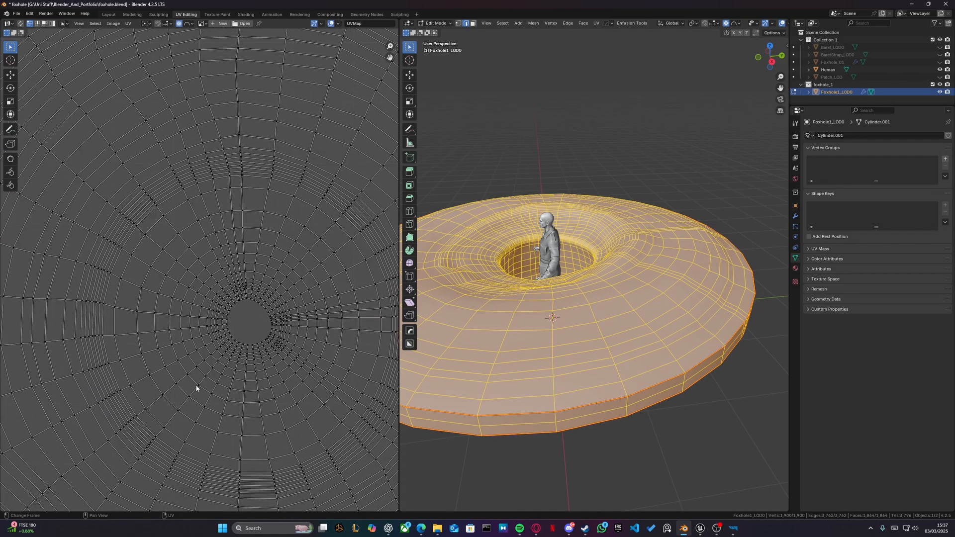
{"action": "scroll", "coordinate": [250, 286], "scroll_direction": "down", "scroll_amount": 8}
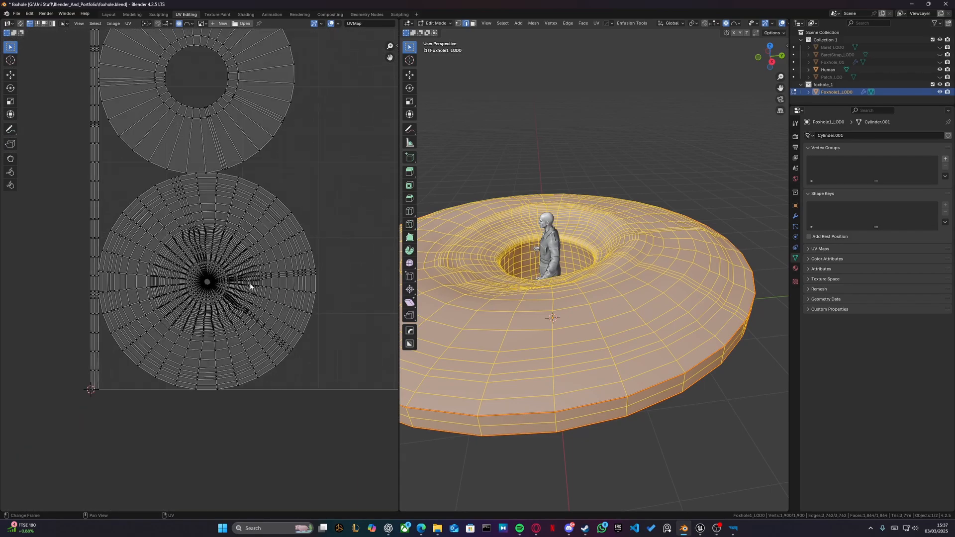
{"action": "scroll", "coordinate": [204, 242], "scroll_direction": "up", "scroll_amount": 1}
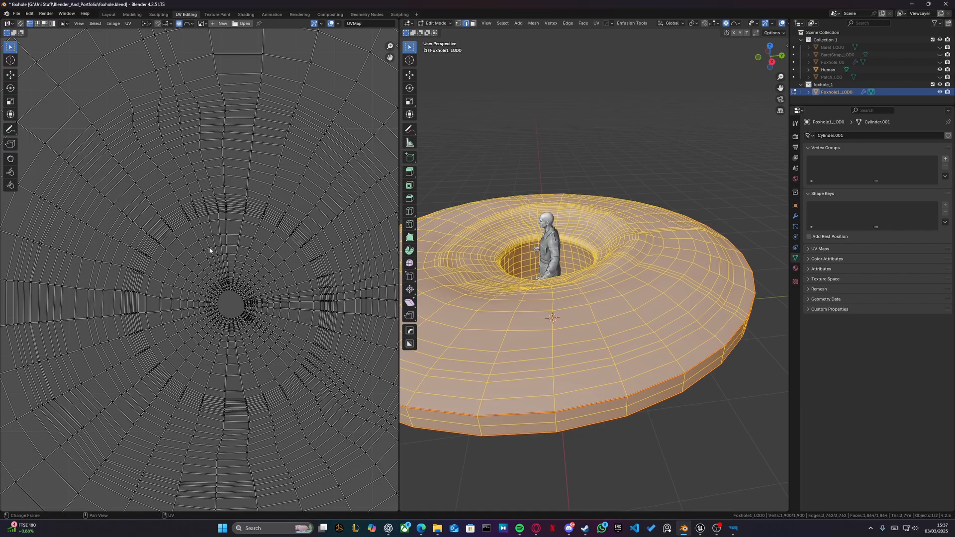
{"action": "scroll", "coordinate": [208, 248], "scroll_direction": "down", "scroll_amount": 4}
{"action": "scroll", "coordinate": [186, 164], "scroll_direction": "up", "scroll_amount": 5}
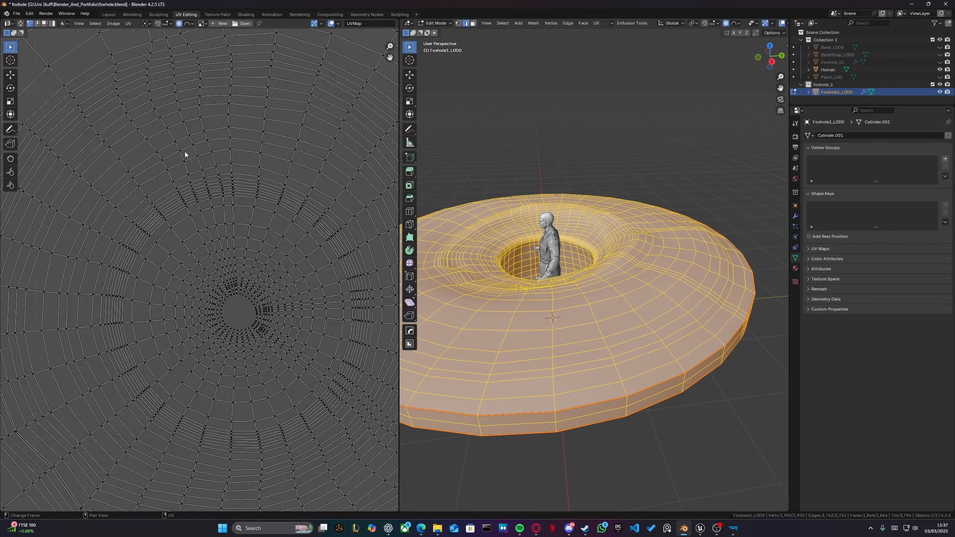
{"action": "scroll", "coordinate": [192, 190], "scroll_direction": "down", "scroll_amount": 3}
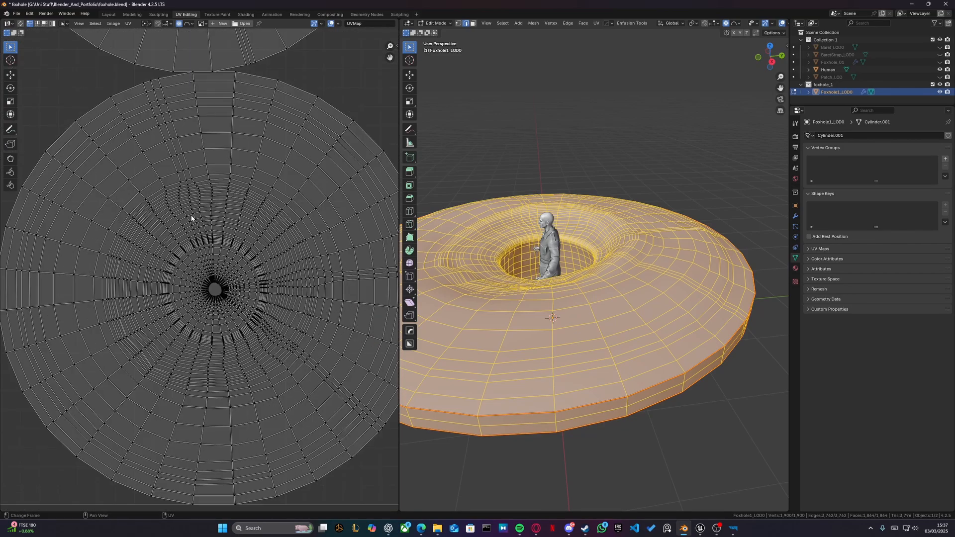
{"action": "scroll", "coordinate": [192, 218], "scroll_direction": "down", "scroll_amount": 2}
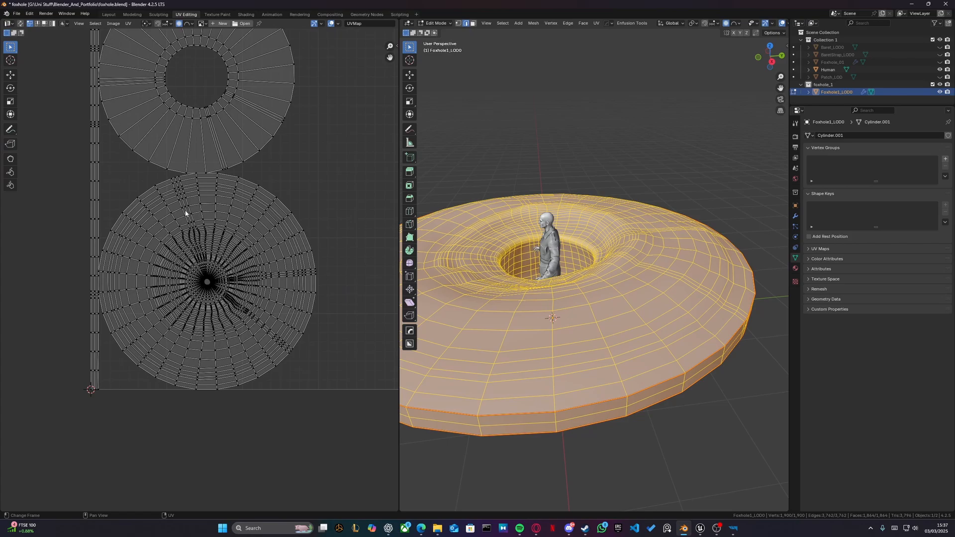
{"action": "scroll", "coordinate": [188, 213], "scroll_direction": "up", "scroll_amount": 5, "text": "shift"}
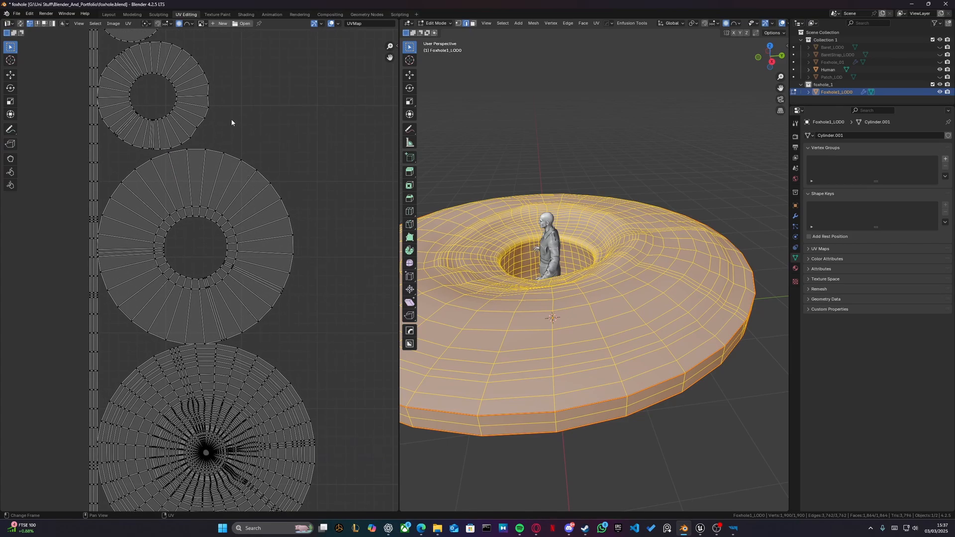
{"action": "scroll", "coordinate": [226, 184], "scroll_direction": "down", "scroll_amount": 4}
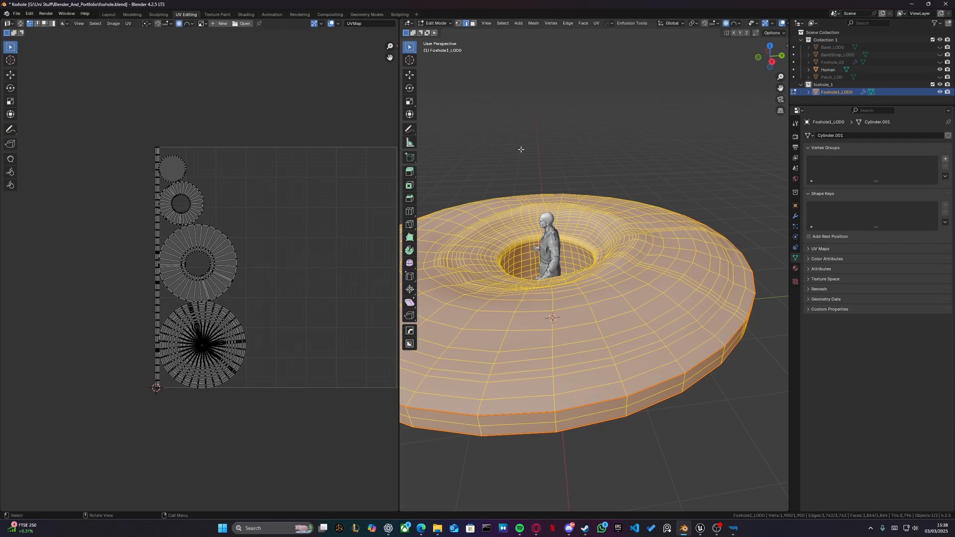
- Return to the Layout workspace, view the foxhole from above and save the file
{"action": "left_click", "coordinate": [109, 15]}
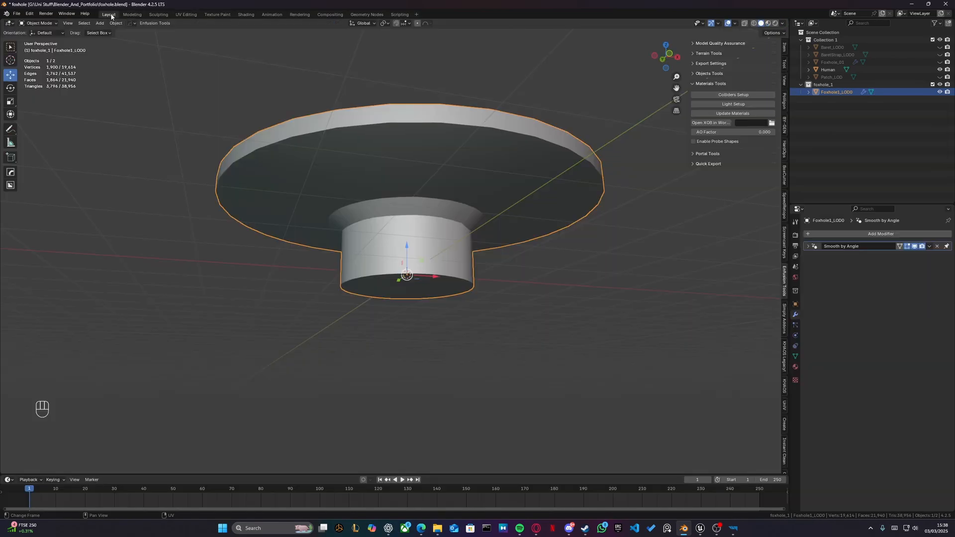
{"action": "middle_click_drag", "start_coordinate": [245, 107], "coordinate": [237, 148]}
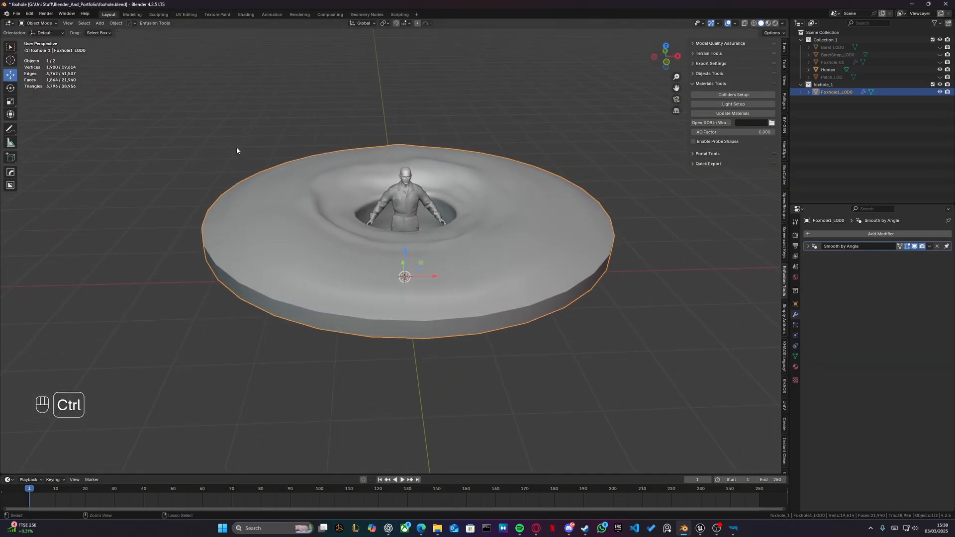
{"action": "key", "text": "ctrl+s"}
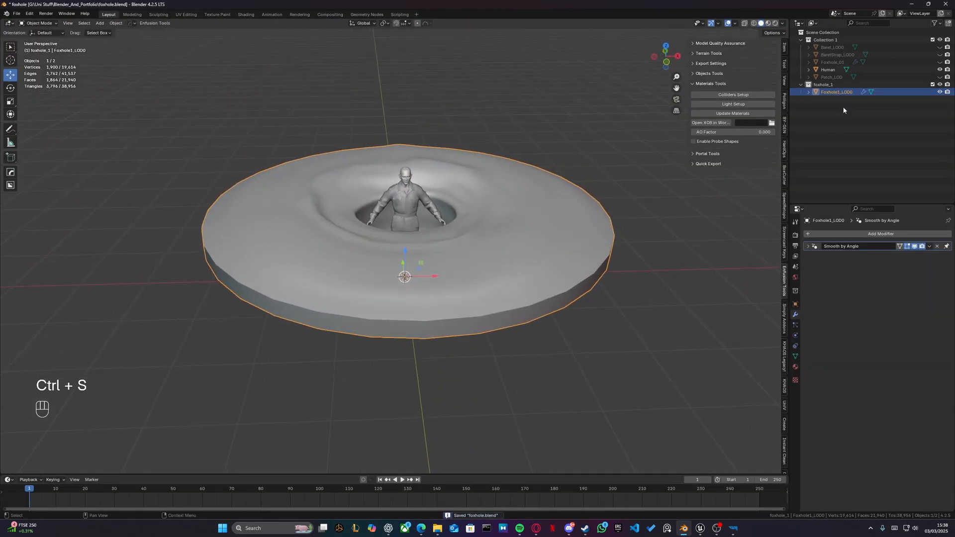
- Duplicate the Foxhole1_LOD0 mesh three times, keeping every copy in its original position
{"action": "middle_click_drag", "start_coordinate": [424, 164], "coordinate": [391, 186], "text": "shift"}
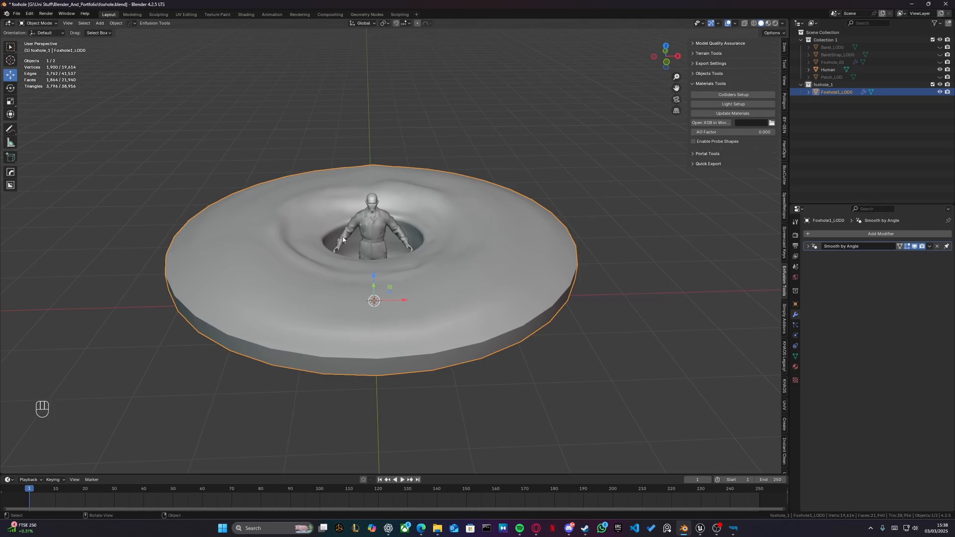
{"action": "key", "text": "shift+d"}
{"action": "right_click", "coordinate": [371, 199]}
{"action": "key", "text": "shift+d"}
{"action": "right_click", "coordinate": [371, 199]}
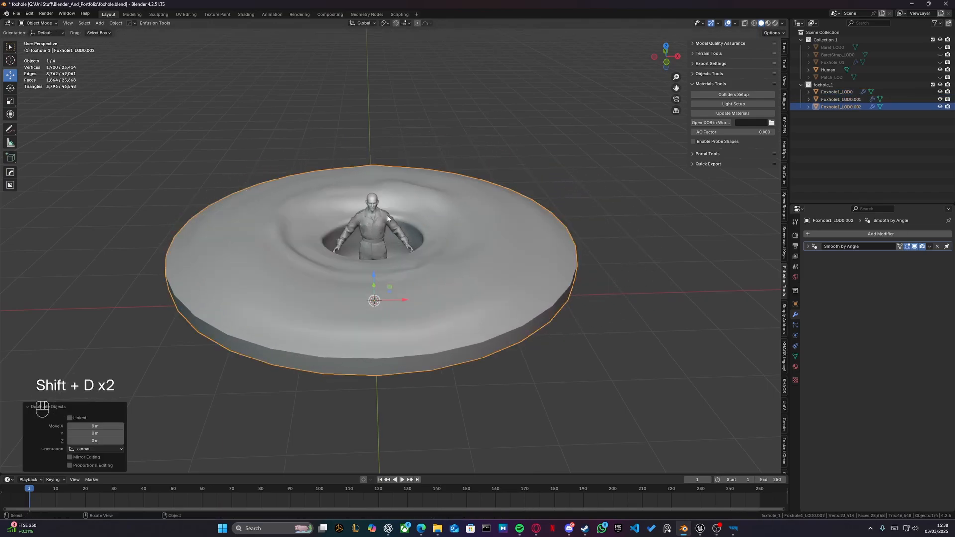
{"action": "key", "text": "shift+d"}
{"action": "right_click", "coordinate": [408, 184]}
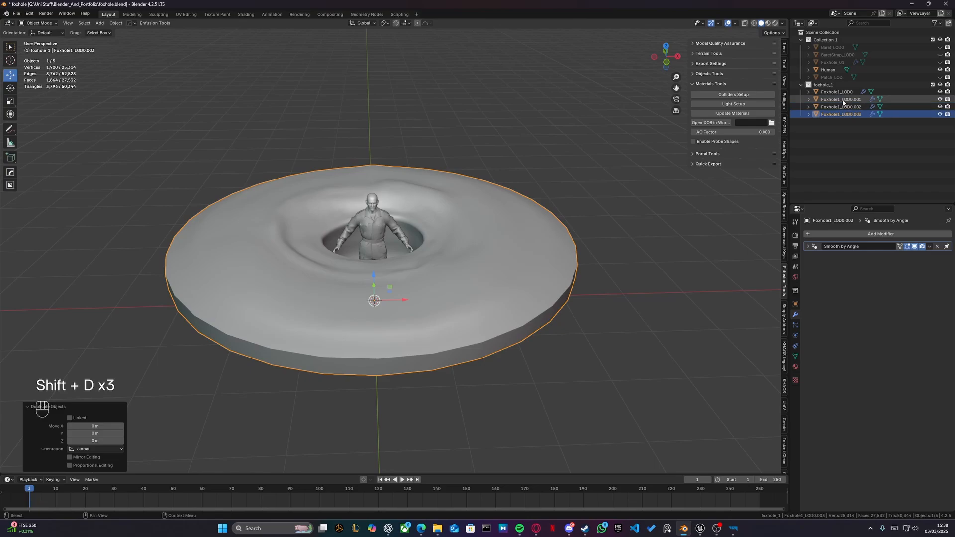
- Rename the first duplicate, Foxhole1_LOD0.001, as Foxhole1_LOD1
{"action": "double_click", "coordinate": [879, 99]}
{"action": "left_click", "coordinate": [850, 100]}
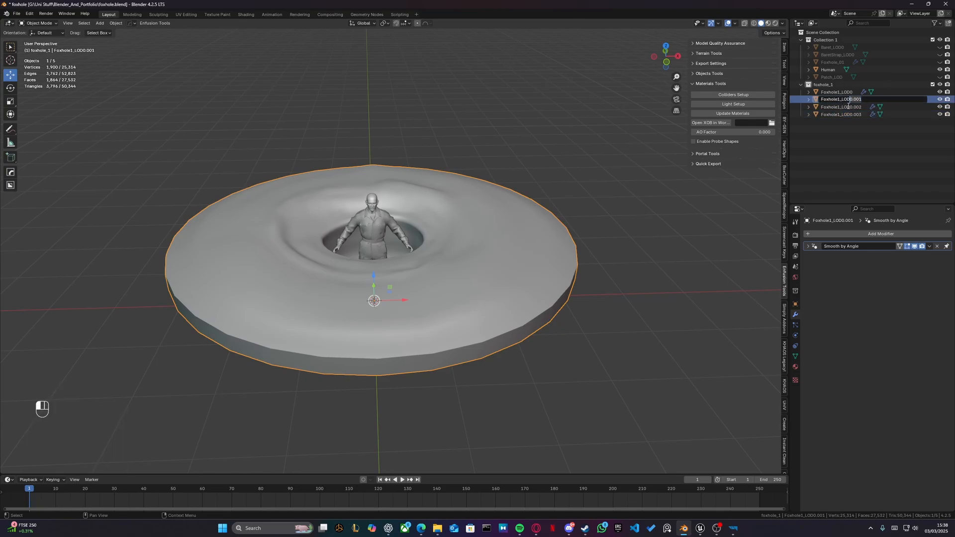
{"action": "key", "text": "Delete"}
{"action": "key", "text": "Delete"}
{"action": "key", "text": "Delete"}
{"action": "key", "text": "Delete"}
{"action": "key", "text": "Delete"}
{"action": "type", "text": "1"}
{"action": "key", "text": "Return"}
- Rename the second duplicate, Foxhole1_LOD0.002, as Foxhole1_LOD2
{"action": "double_click", "coordinate": [848, 100]}
{"action": "left_click", "coordinate": [848, 101]}
{"action": "key", "text": "Delete"}
{"action": "key", "text": "Delete"}
{"action": "key", "text": "Delete"}
{"action": "key", "text": "Delete"}
{"action": "key", "text": "Delete"}
{"action": "type", "text": "2"}
{"action": "key", "text": "Return"}
- Rename the remaining duplicate, Foxhole1_LOD0.003, as UTM_Foxhole1 by removing the LOD suffix and adding the UTM_ prefix
{"action": "double_click", "coordinate": [854, 99]}
{"action": "left_click", "coordinate": [855, 100]}
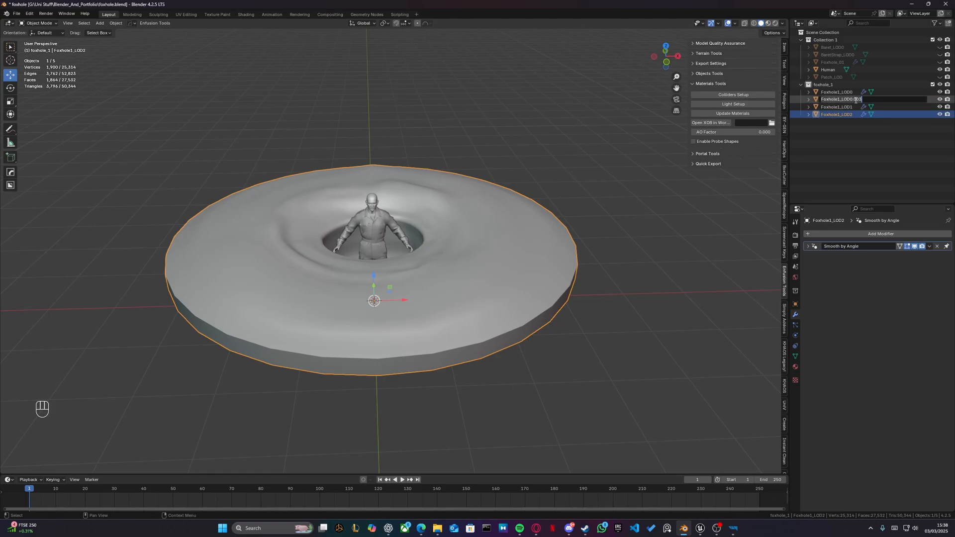
{"action": "left_click", "coordinate": [840, 100]}
{"action": "key", "text": "Delete"}
{"action": "key", "text": "Delete"}
{"action": "key", "text": "Delete"}
{"action": "key", "text": "Delete"}
{"action": "key", "text": "Delete"}
{"action": "key", "text": "Delete"}
{"action": "key", "text": "Delete"}
{"action": "key", "text": "Delete"}
{"action": "key", "text": "Delete"}
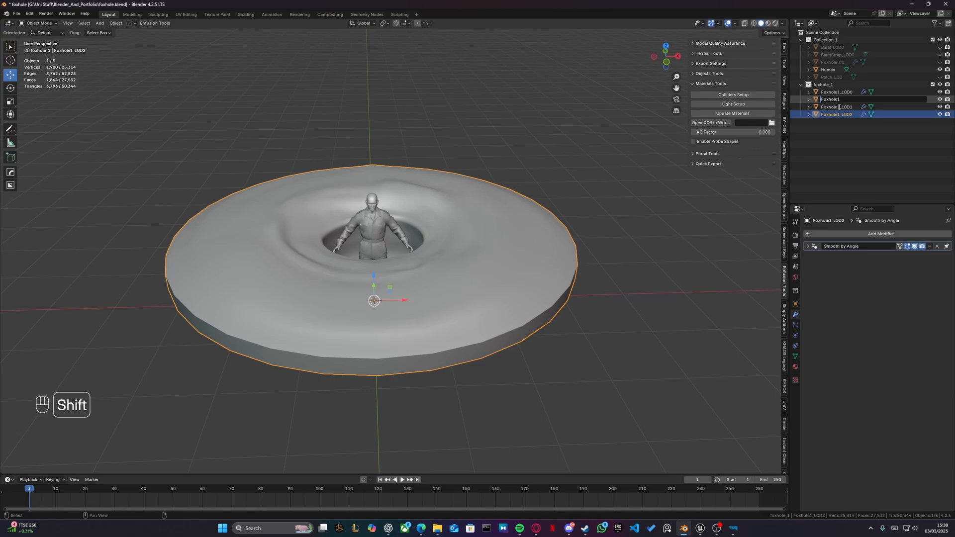
{"action": "type", "text": "UTM_"}
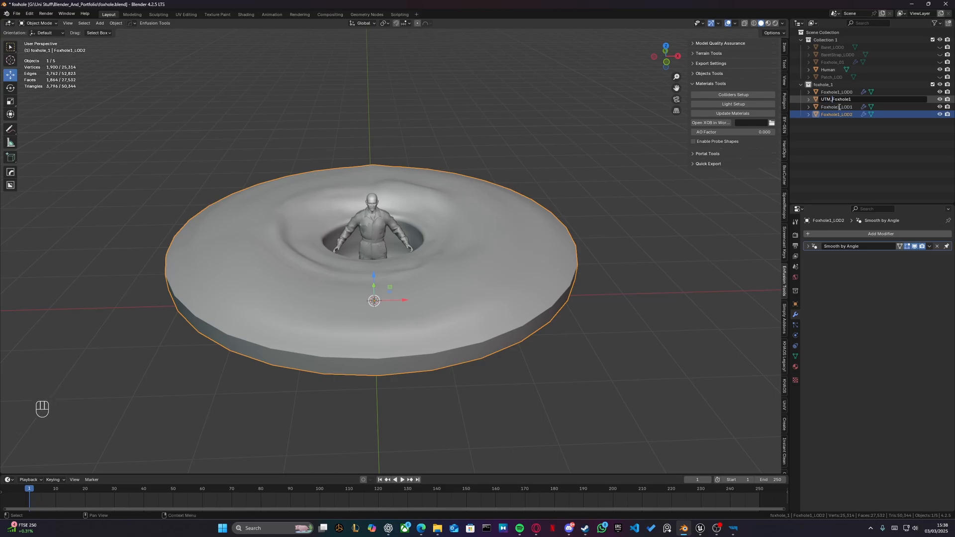
{"action": "key", "text": "Return"}
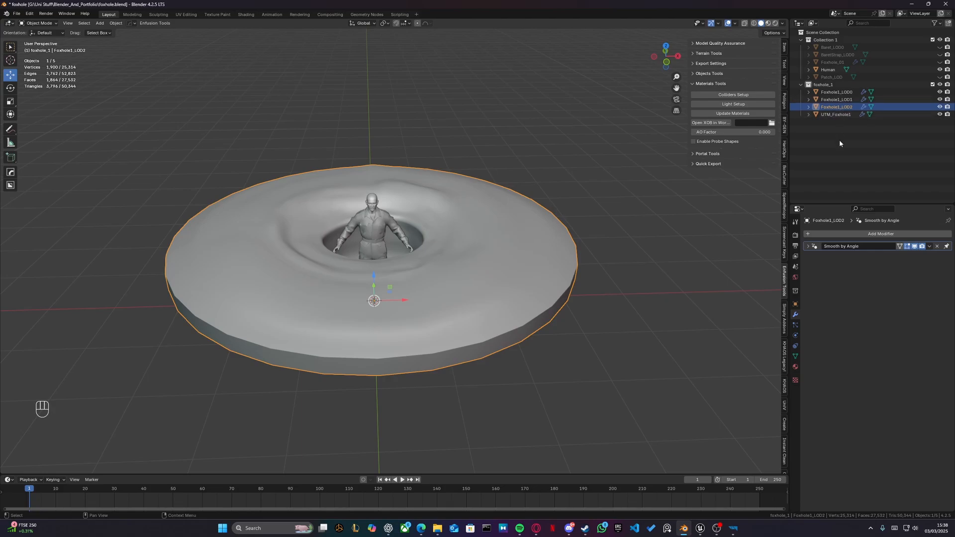
- Add a Decimate modifier to UTM_Foxhole1 and set its collapse ratio to 0.1
{"action": "left_click", "coordinate": [846, 115]}
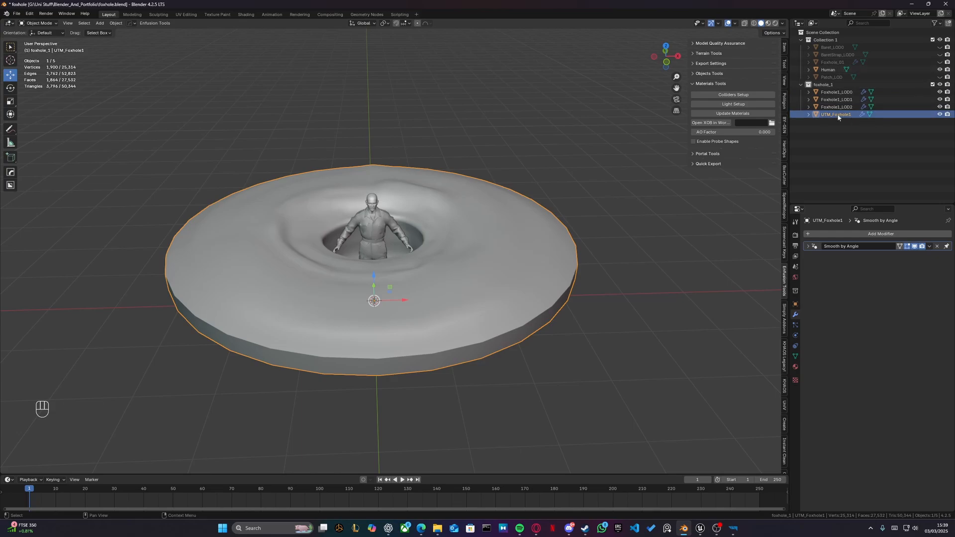
{"action": "left_click", "coordinate": [824, 115]}
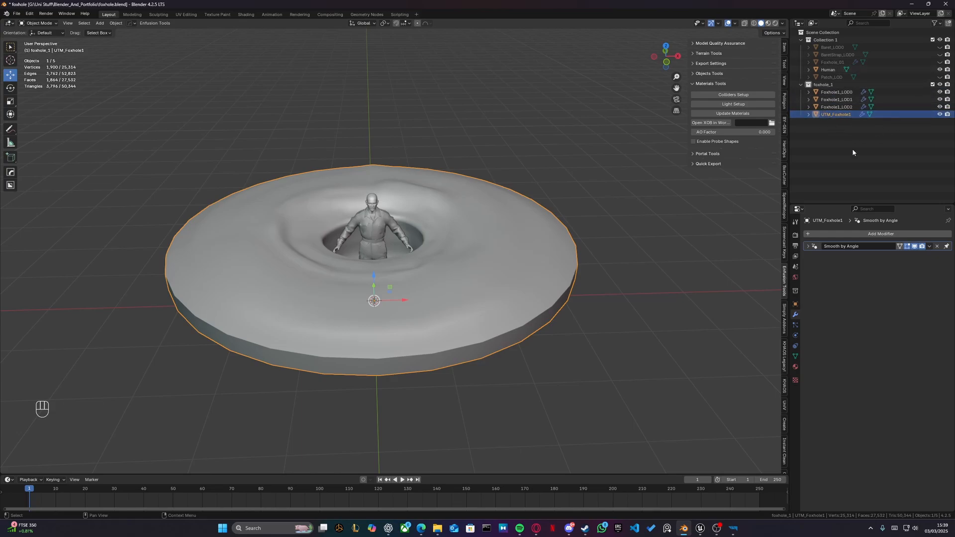
{"action": "left_click", "coordinate": [875, 236]}
{"action": "mouse_move", "coordinate": [846, 235]}
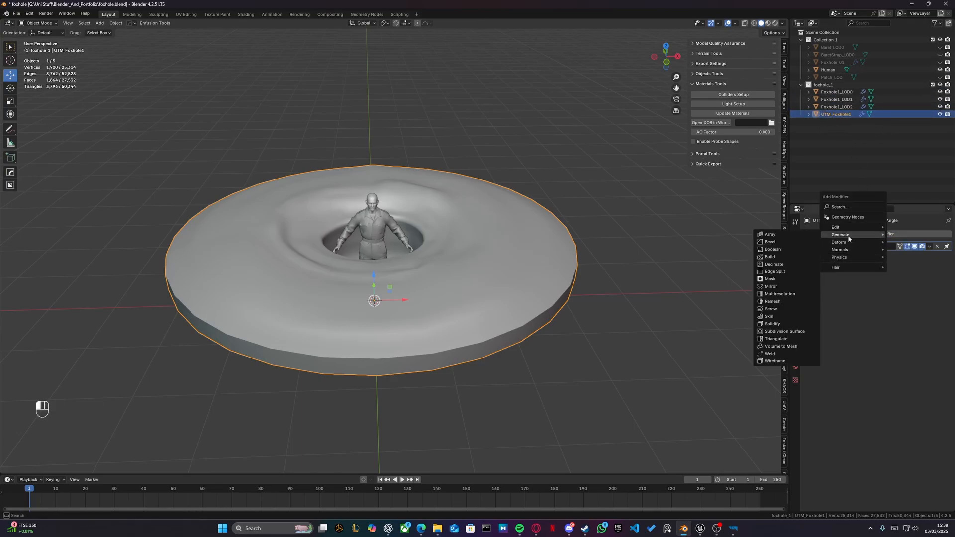
{"action": "left_click", "coordinate": [786, 264]}
{"action": "left_click", "coordinate": [898, 269]}
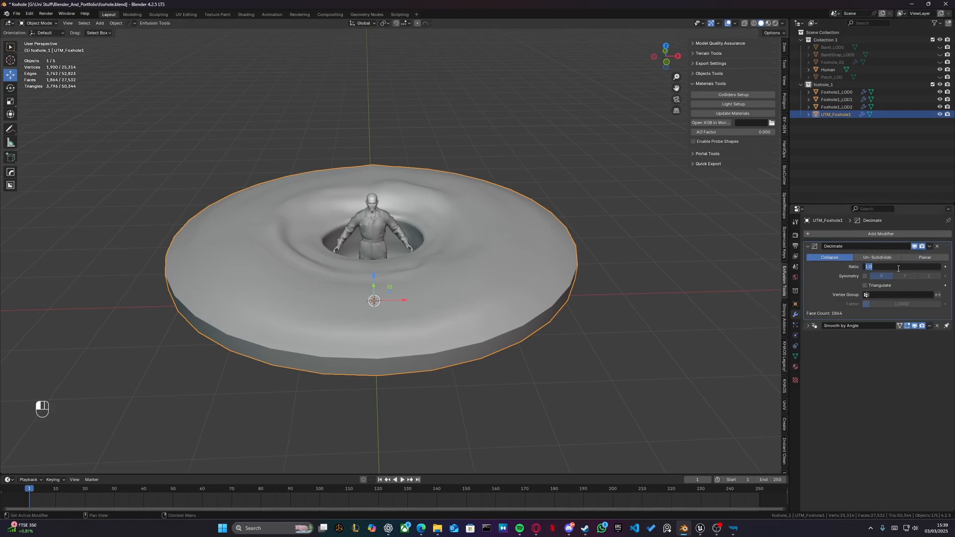
{"action": "type", "text": ".1"}
{"action": "key", "text": "Return"}
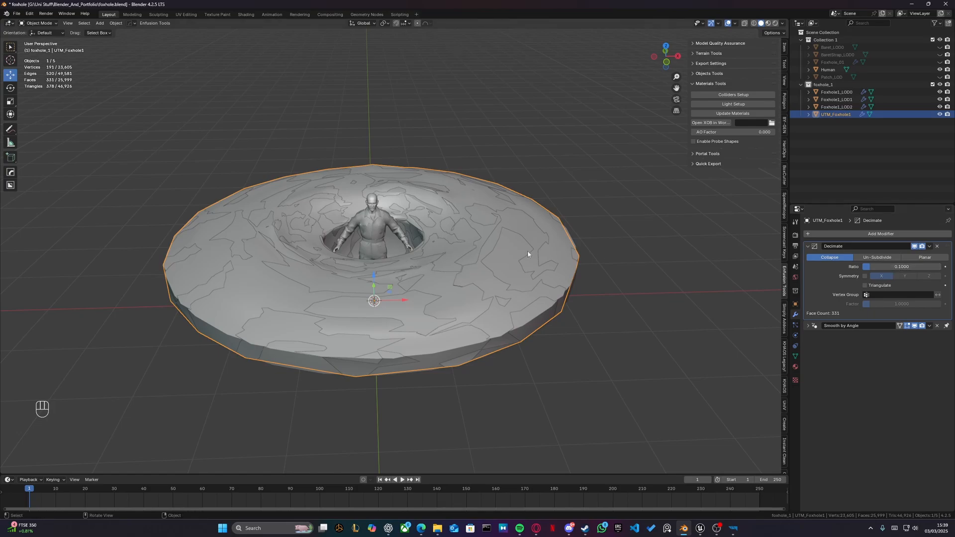
- Add a Decimate modifier to Foxhole1_LOD2 and set its collapse ratio to 0.3
{"action": "left_click", "coordinate": [837, 106]}
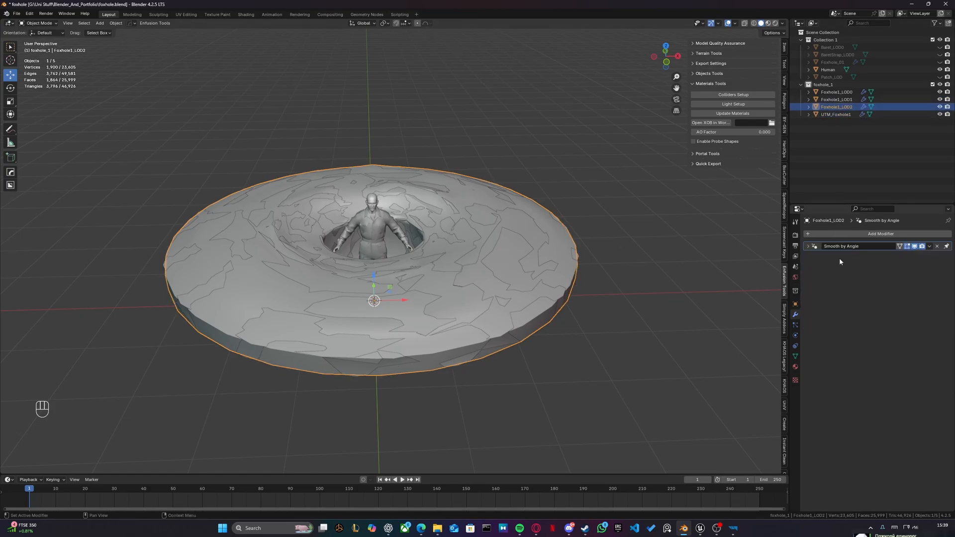
{"action": "left_click", "coordinate": [849, 234]}
{"action": "mouse_move", "coordinate": [849, 237]}
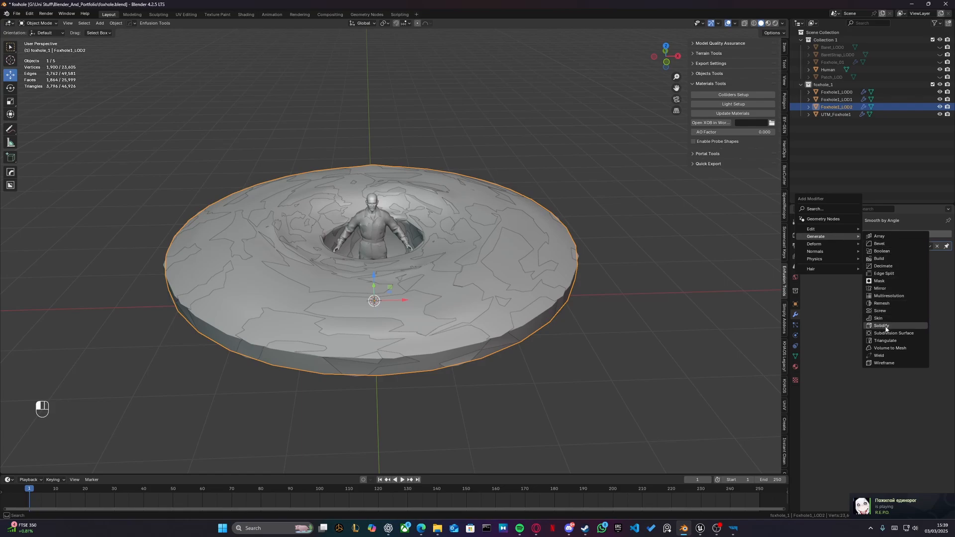
{"action": "left_click", "coordinate": [883, 266]}
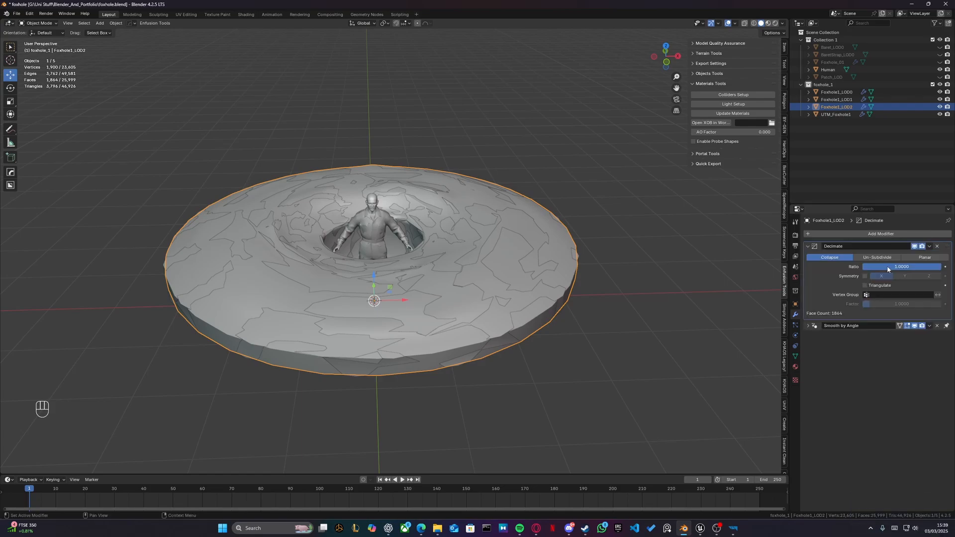
{"action": "left_click", "coordinate": [895, 267]}
{"action": "type", "text": "0.3"}
{"action": "key", "text": "Return"}
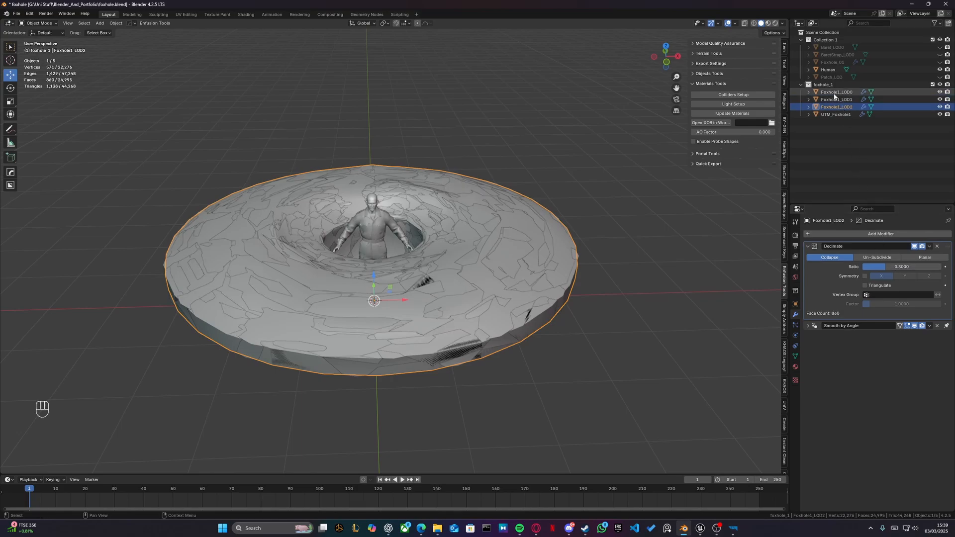
- Add a Decimate modifier to Foxhole1_LOD1 and set its collapse ratio to 0.6
{"action": "left_click", "coordinate": [837, 99]}
{"action": "left_click", "coordinate": [863, 232]}
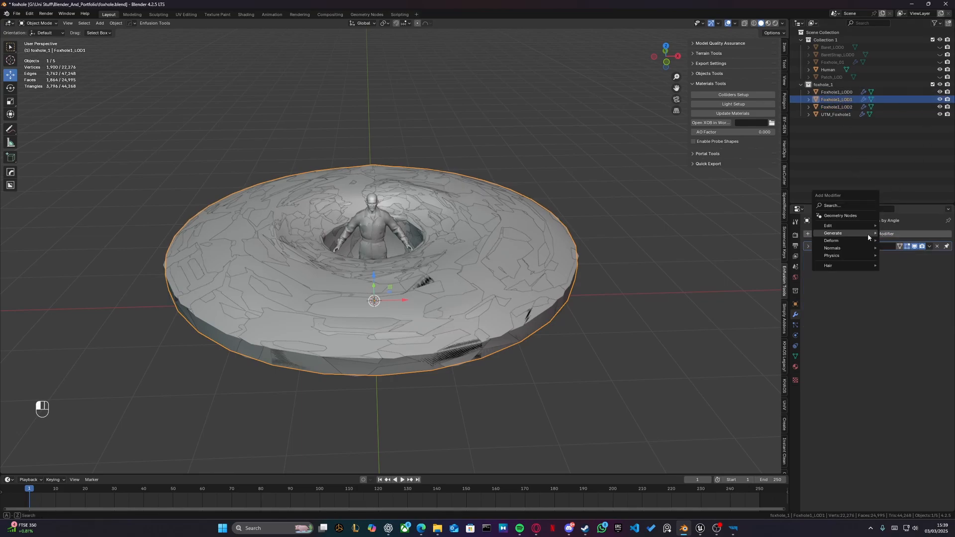
{"action": "mouse_move", "coordinate": [852, 241]}
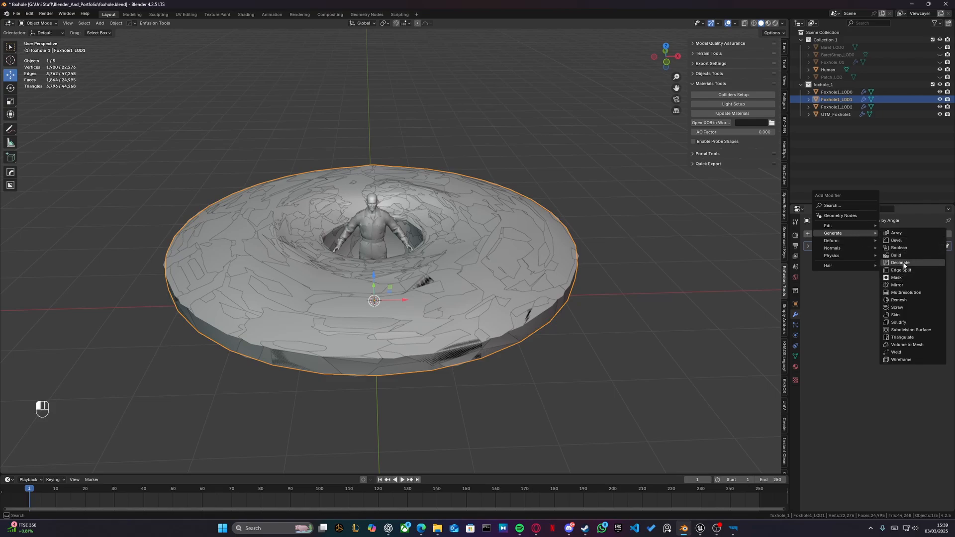
{"action": "left_click", "coordinate": [900, 263]}
{"action": "left_click", "coordinate": [893, 266]}
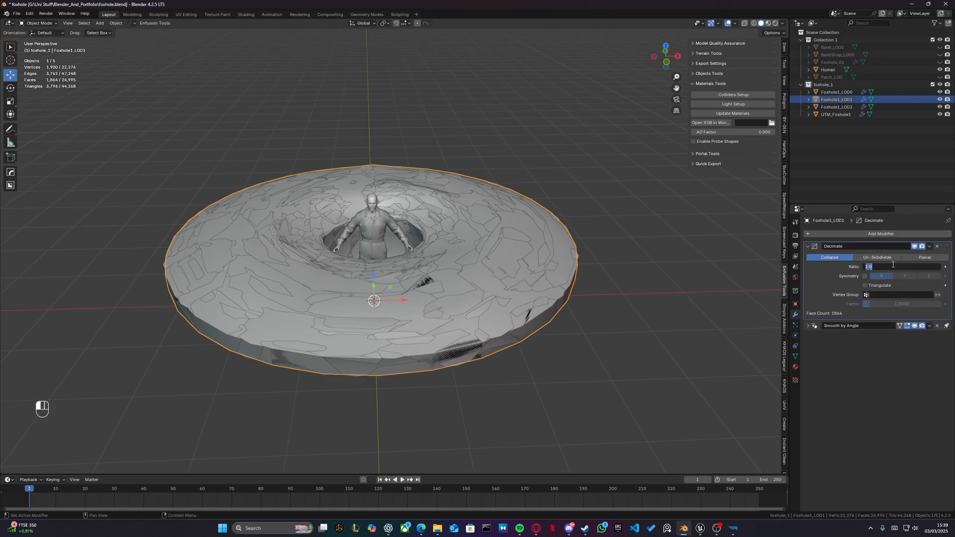
{"action": "key", "text": "BackSpace"}
{"action": "type", "text": "0.6"}
{"action": "key", "text": "Return"}
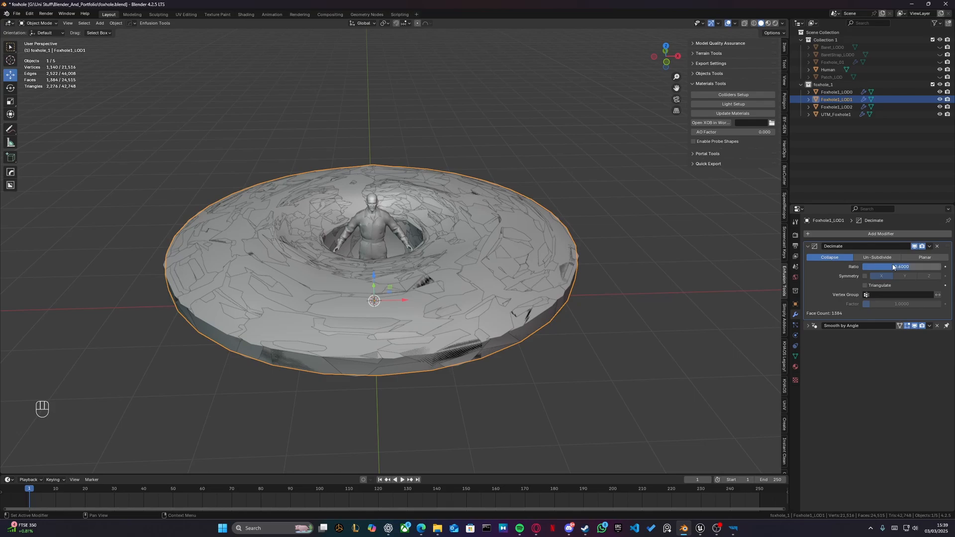
- Compare the mesh statistics of the three LODs and UTM_Foxhole1, and save the file
{"action": "left_click", "coordinate": [846, 105]}
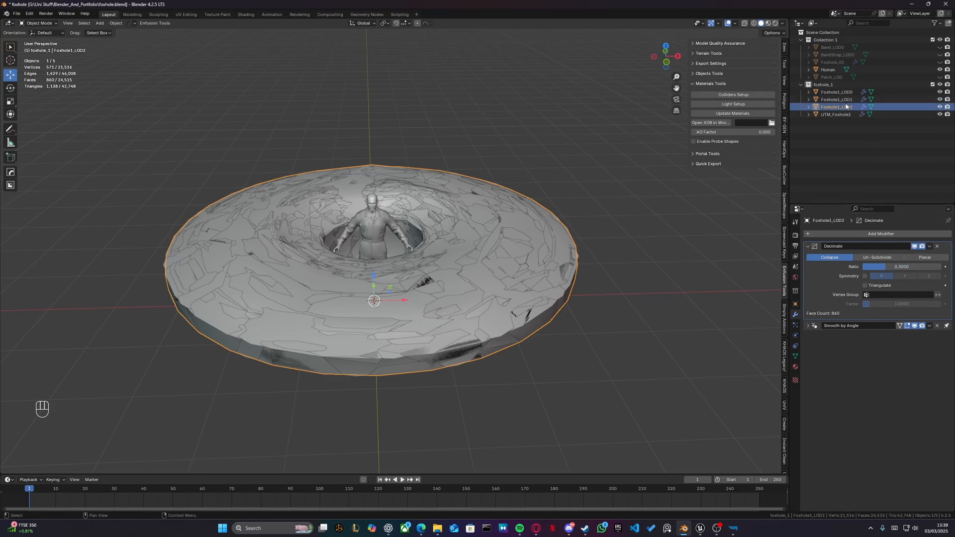
{"action": "left_click", "coordinate": [843, 92]}
{"action": "left_click", "coordinate": [843, 99]}
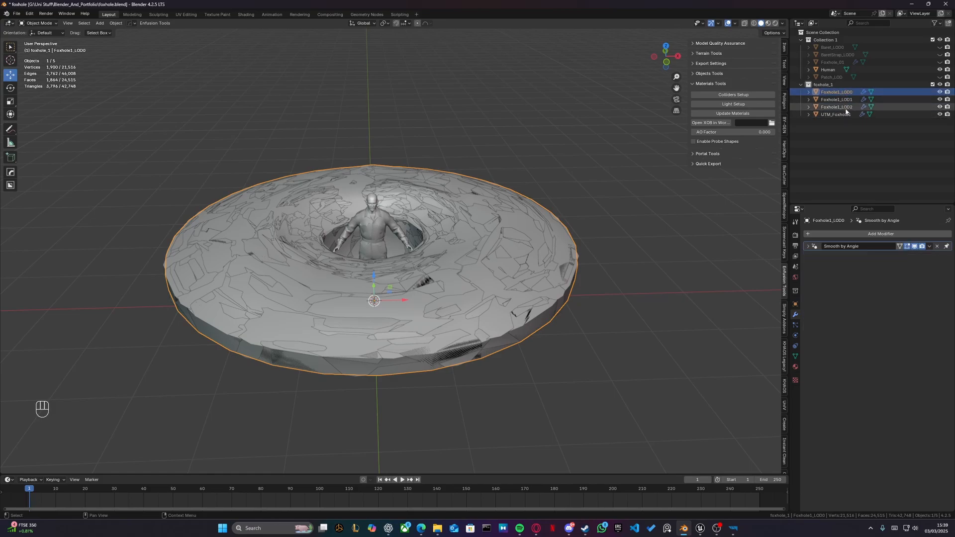
{"action": "left_click", "coordinate": [844, 107]}
{"action": "left_click", "coordinate": [843, 115]}
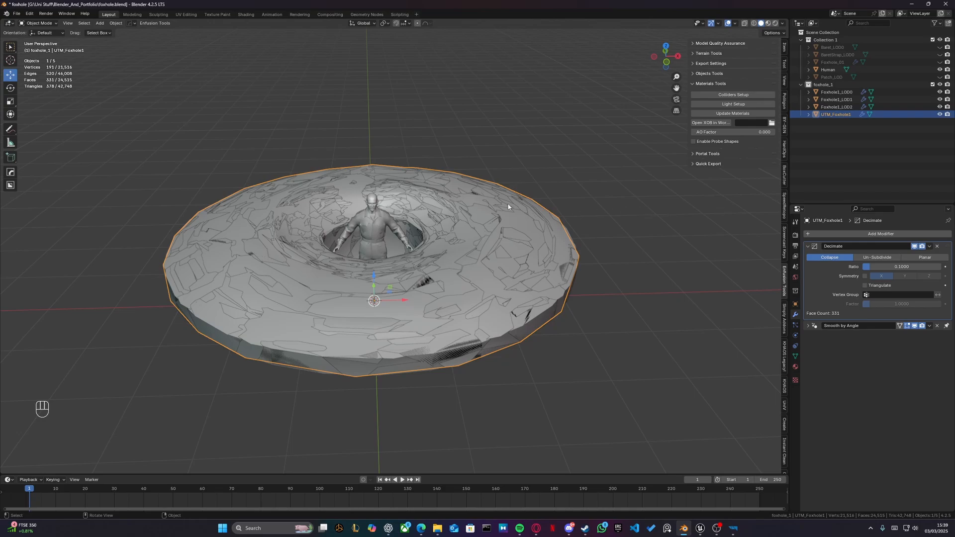
{"action": "key", "text": "ctrl+s"}
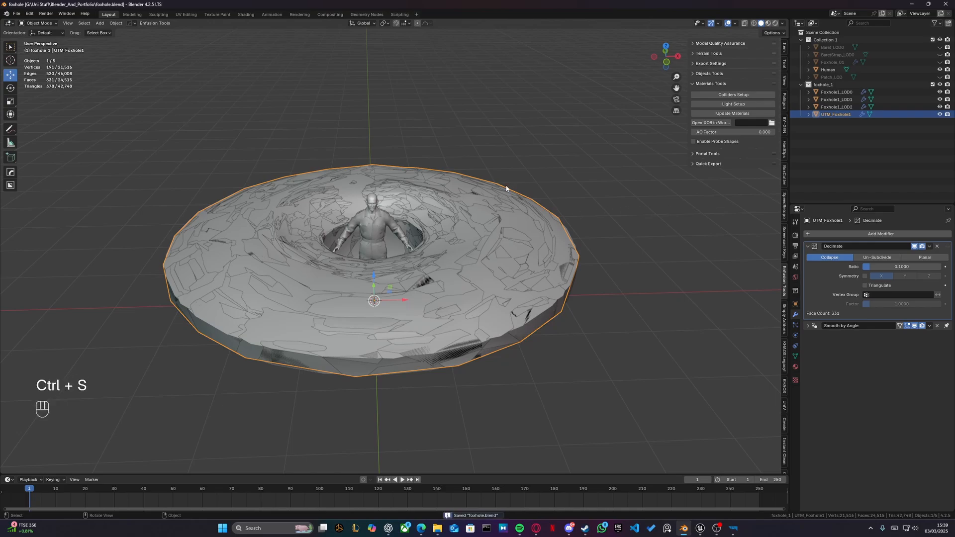
- Go through the LOD meshes once more, select UTM_Foxhole1 and open the Colliders Setup for it
{"action": "left_click", "coordinate": [843, 107]}
{"action": "left_click", "coordinate": [847, 99]}
{"action": "left_click", "coordinate": [848, 93]}
{"action": "left_click", "coordinate": [847, 115]}
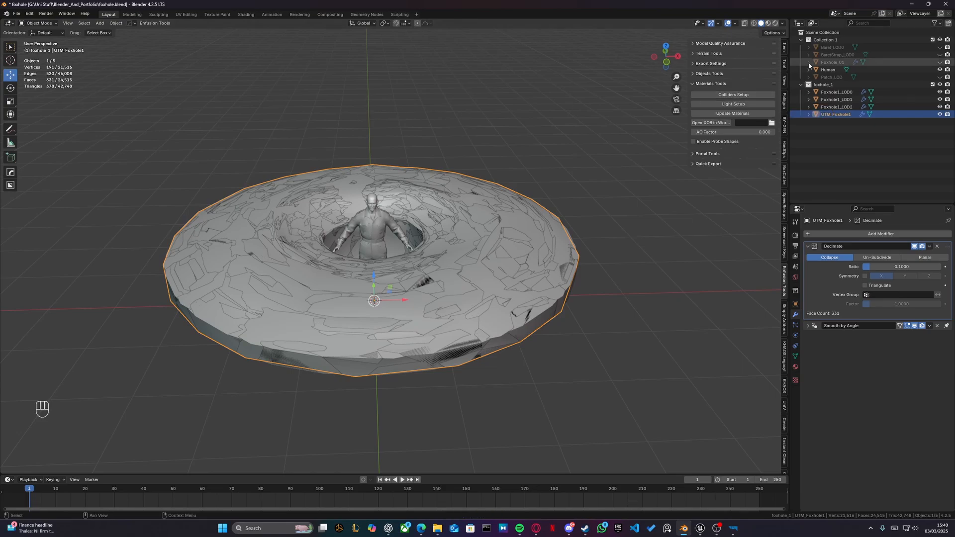
{"action": "left_click", "coordinate": [721, 96]}
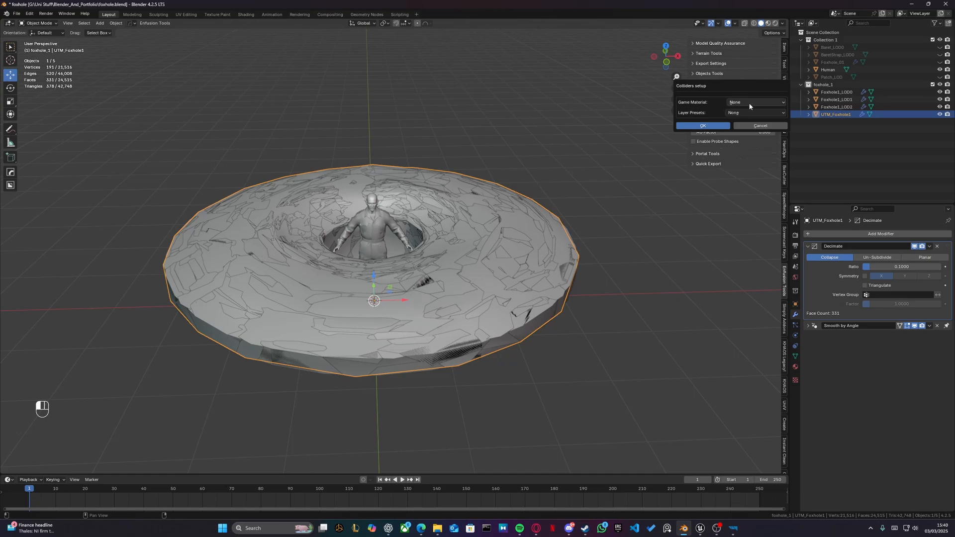
- Switch to Enfusion Workbench to look at the open project, and return to Blender
{"action": "mouse_move", "coordinate": [730, 526]}
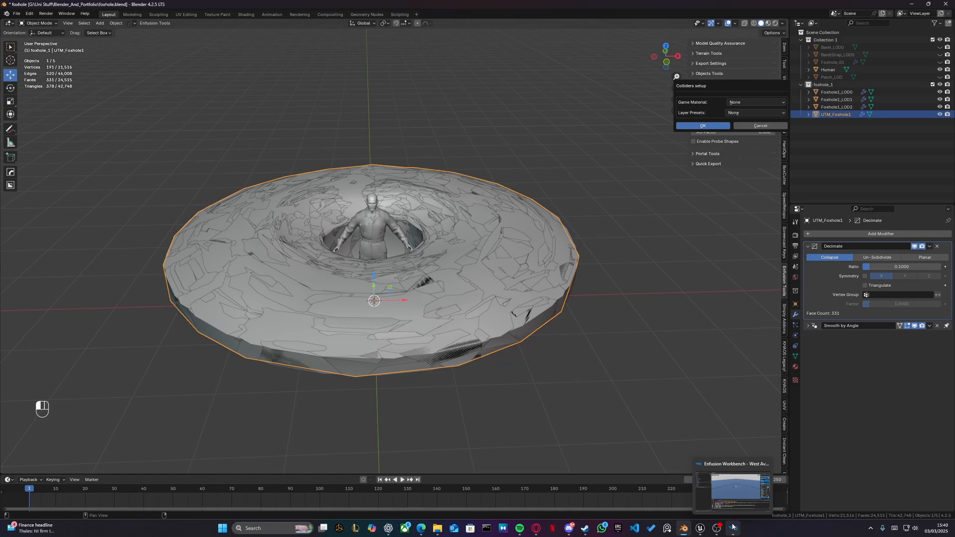
{"action": "left_click", "coordinate": [733, 527]}
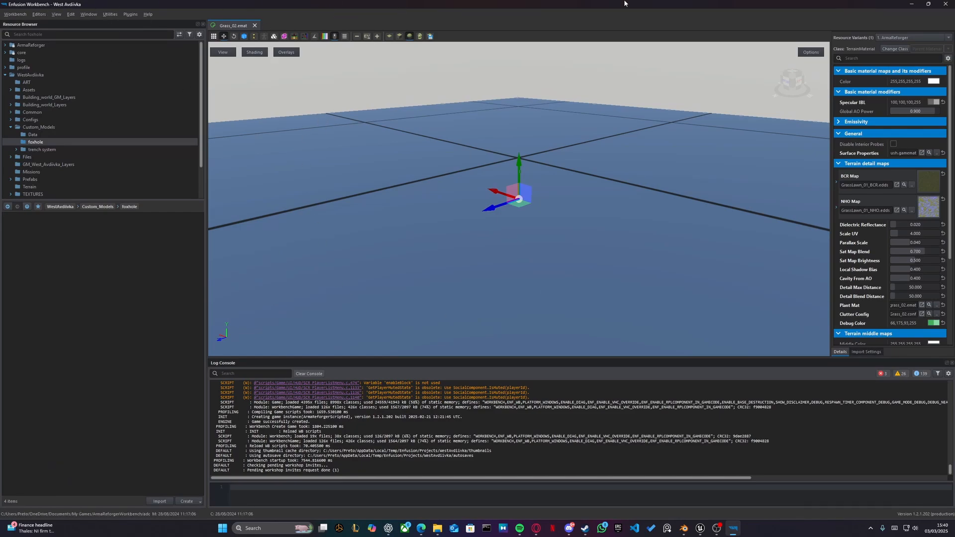
{"action": "left_click", "coordinate": [913, 3]}
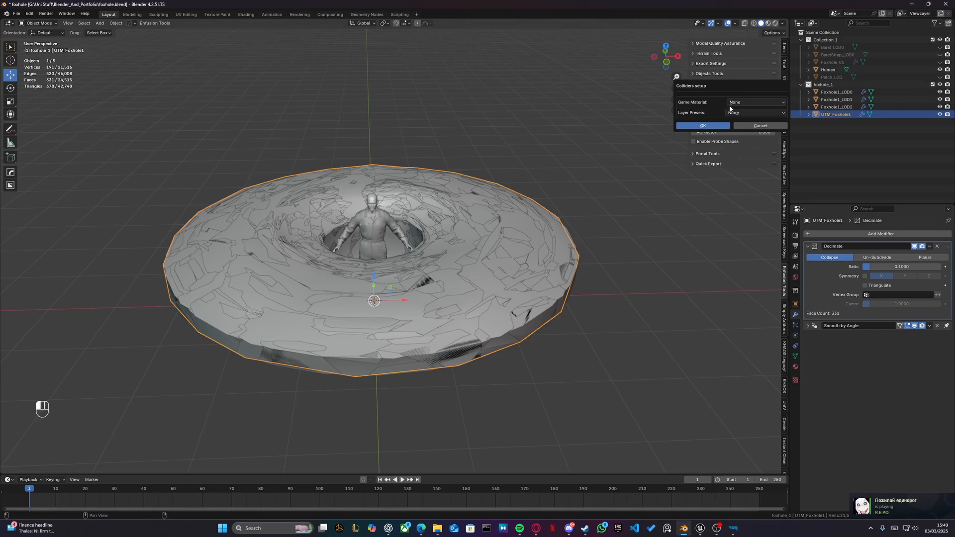
- Apply the collider setup to UTM_Foxhole1 with game material Dirt and layer preset Terrain
{"action": "left_click", "coordinate": [753, 102]}
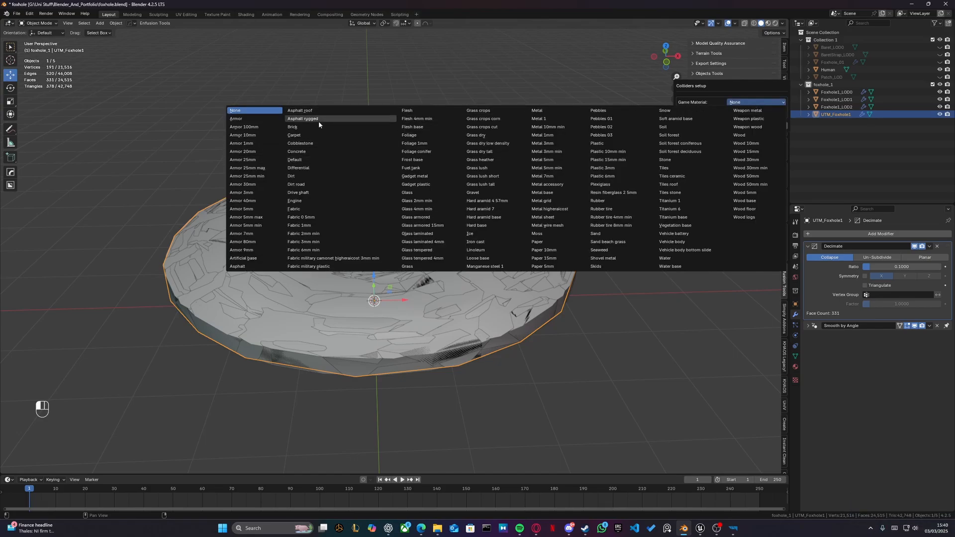
{"action": "left_click", "coordinate": [318, 176]}
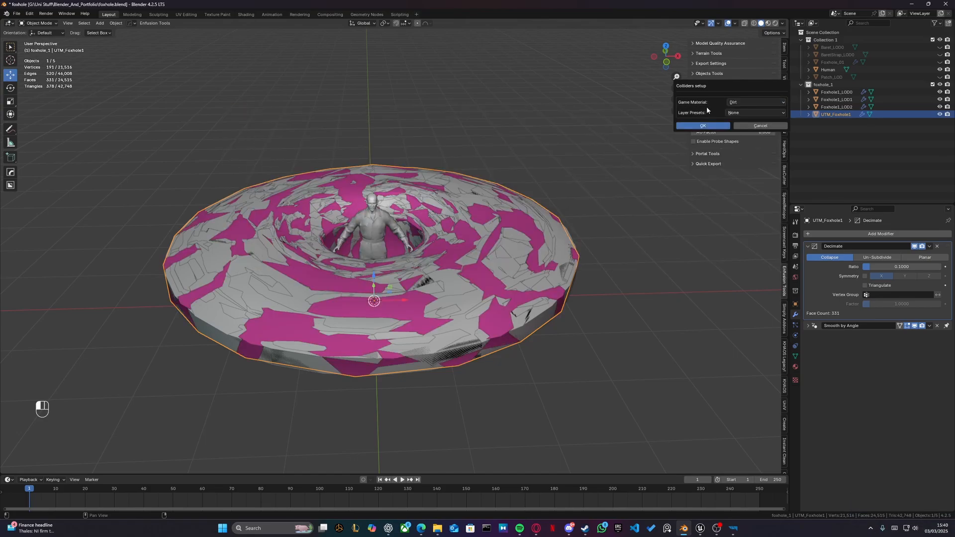
{"action": "left_click", "coordinate": [745, 112]}
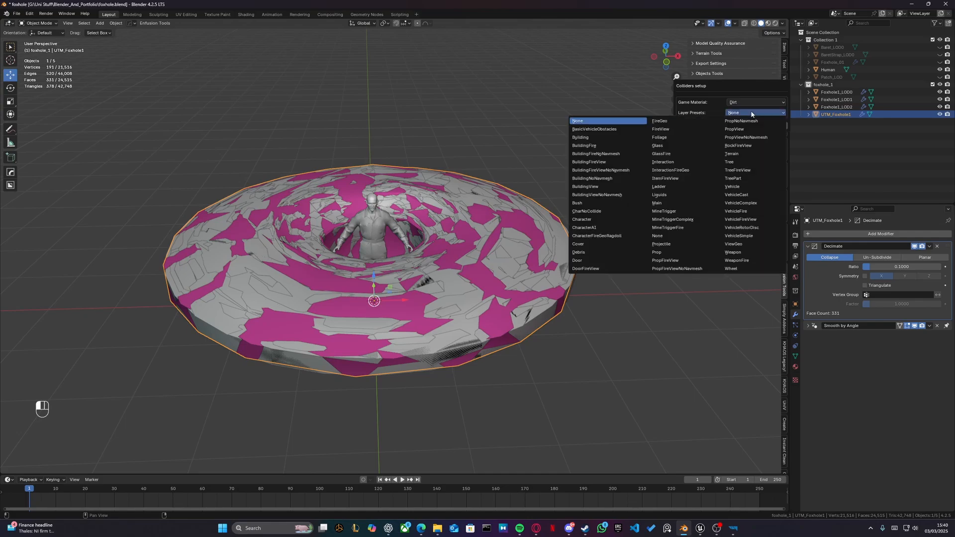
{"action": "left_click", "coordinate": [741, 157]}
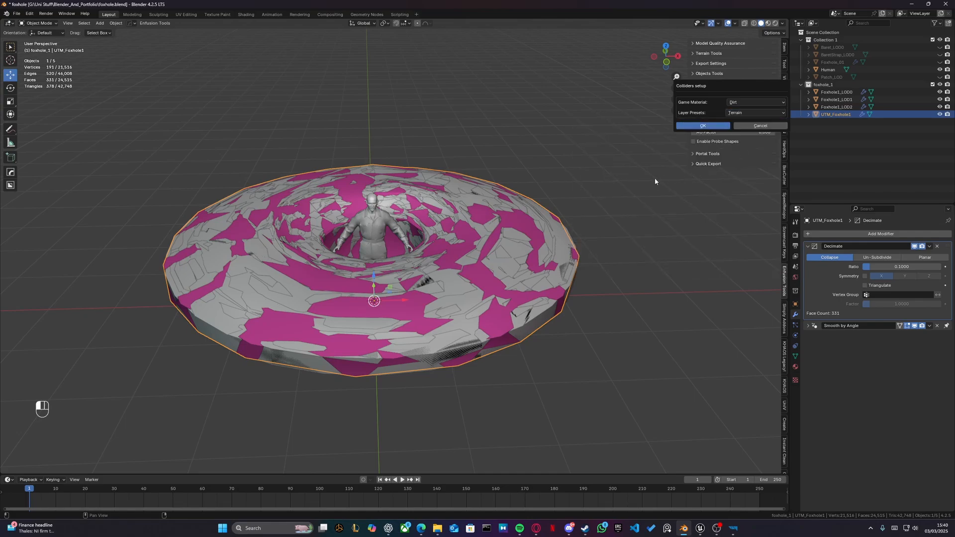
{"action": "left_click", "coordinate": [703, 126]}
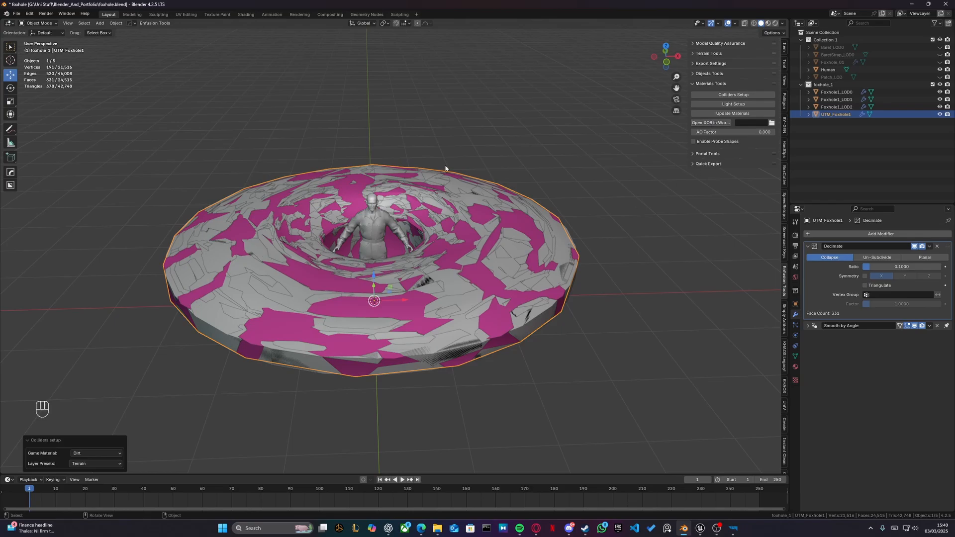
- Select the three foxhole LOD meshes together with UTM_Foxhole1, and save the file
{"action": "middle_click_drag", "start_coordinate": [473, 285], "coordinate": [397, 269]}
{"action": "scroll", "coordinate": [417, 313], "scroll_direction": "up", "scroll_amount": 5}
{"action": "scroll", "coordinate": [397, 269], "scroll_direction": "down", "scroll_amount": 3}
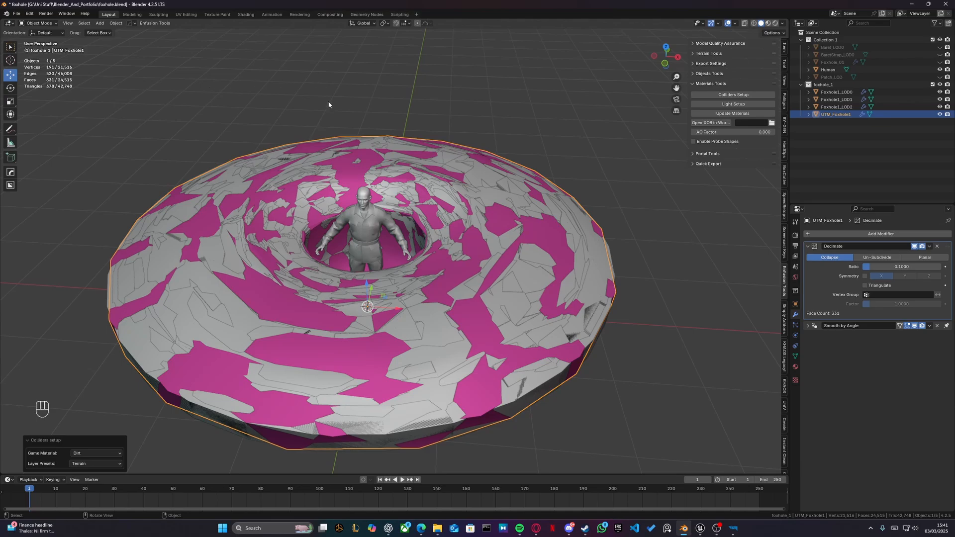
{"action": "left_click_drag", "start_coordinate": [331, 87], "coordinate": [403, 159]}
{"action": "key", "text": "ctrl+s"}
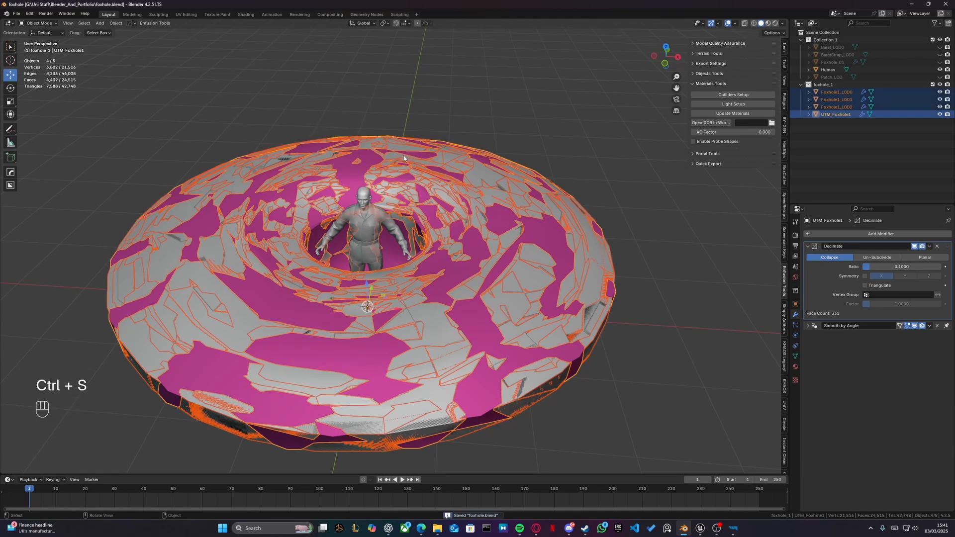
{"action": "left_click_drag", "start_coordinate": [279, 105], "coordinate": [399, 160]}
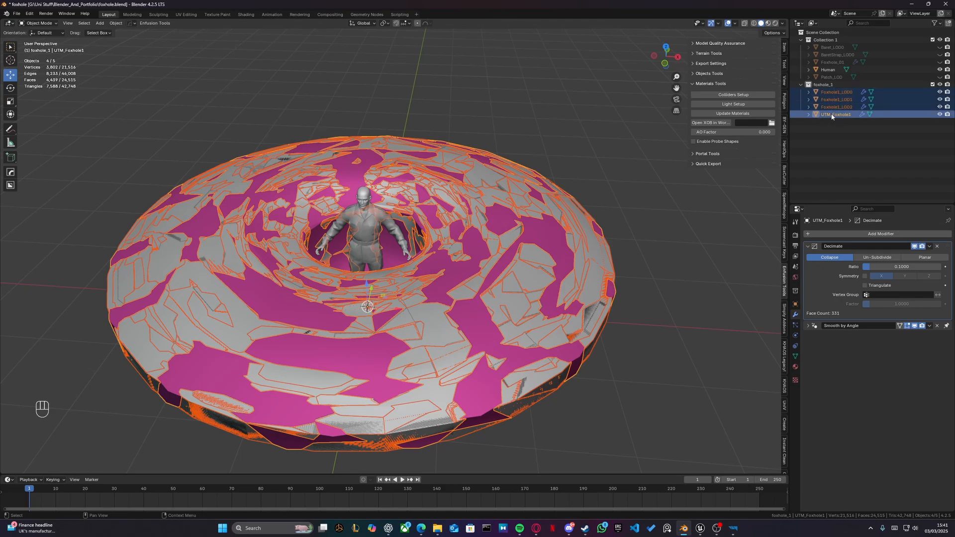
- Set up an FBX export limited to selected objects of types Empty, Armature, Mesh and Other, with custom properties on and animation and leaf bones off
{"action": "left_click", "coordinate": [17, 15]}
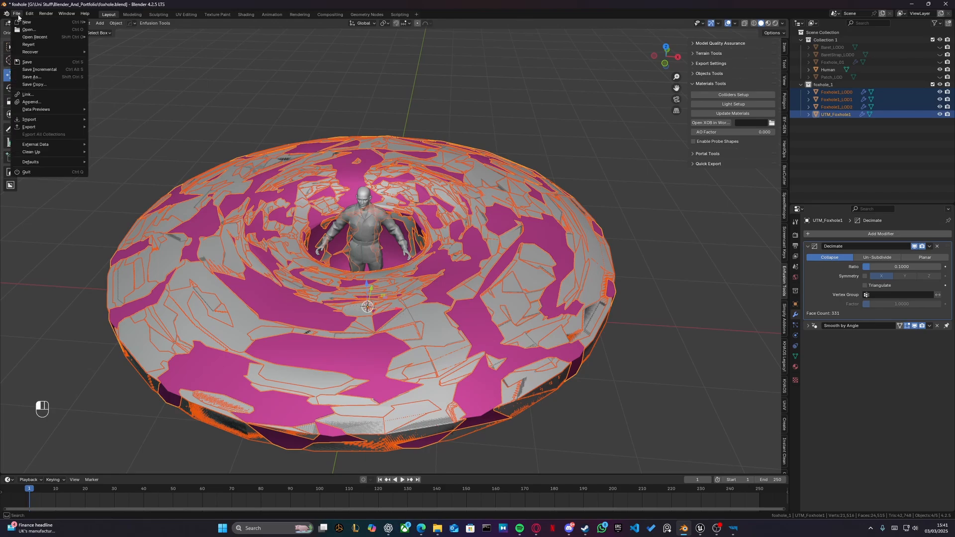
{"action": "mouse_move", "coordinate": [28, 130]}
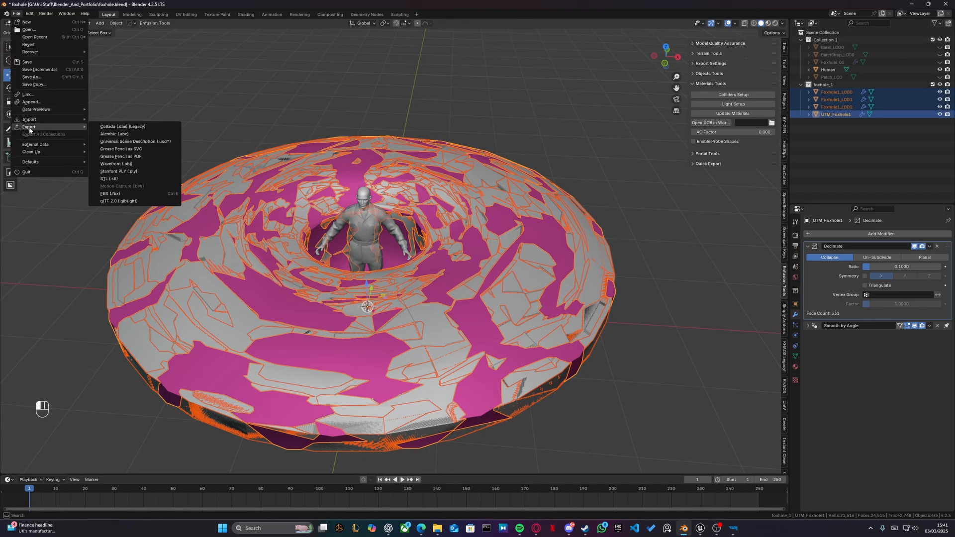
{"action": "left_click", "coordinate": [111, 194]}
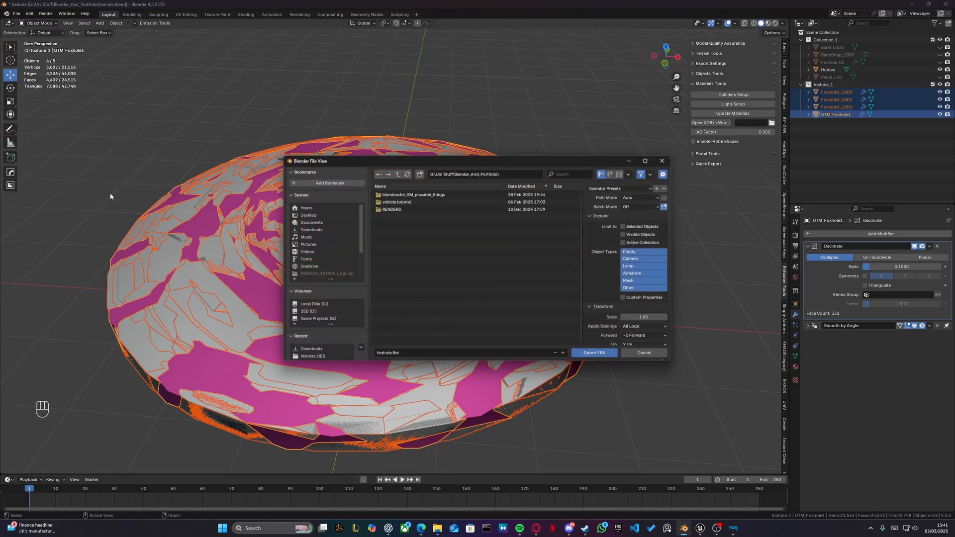
{"action": "left_click", "coordinate": [641, 254]}
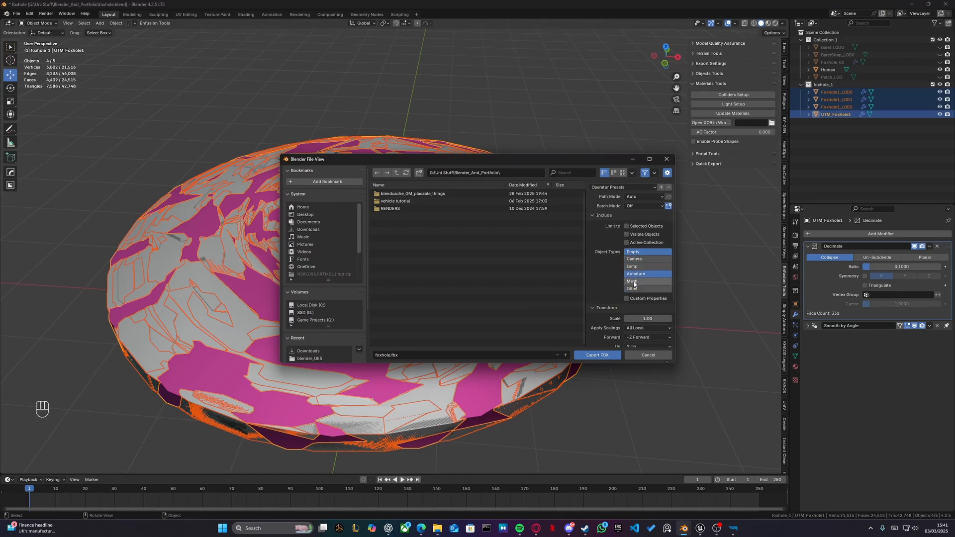
{"action": "left_click", "coordinate": [634, 282], "text": "shift"}
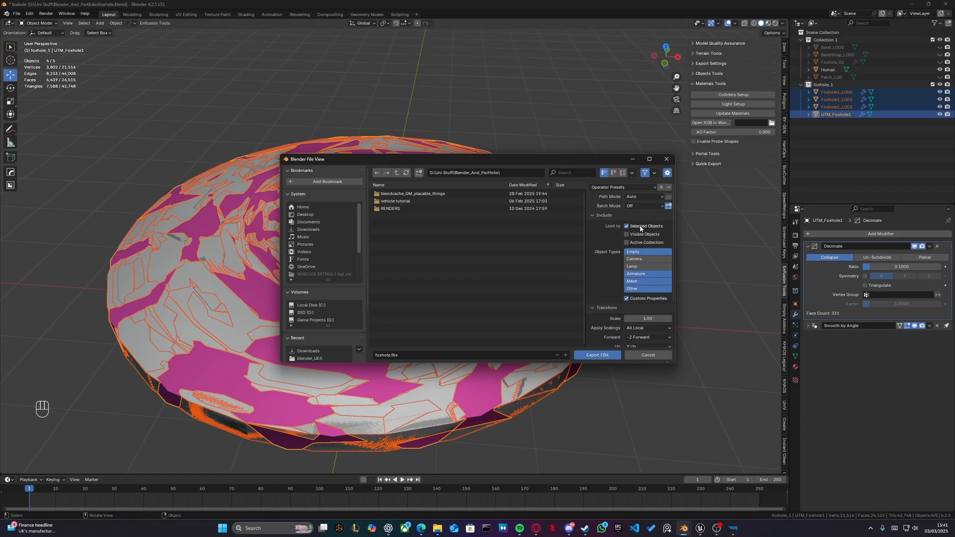
{"action": "scroll", "coordinate": [642, 287], "scroll_direction": "down", "scroll_amount": 3}
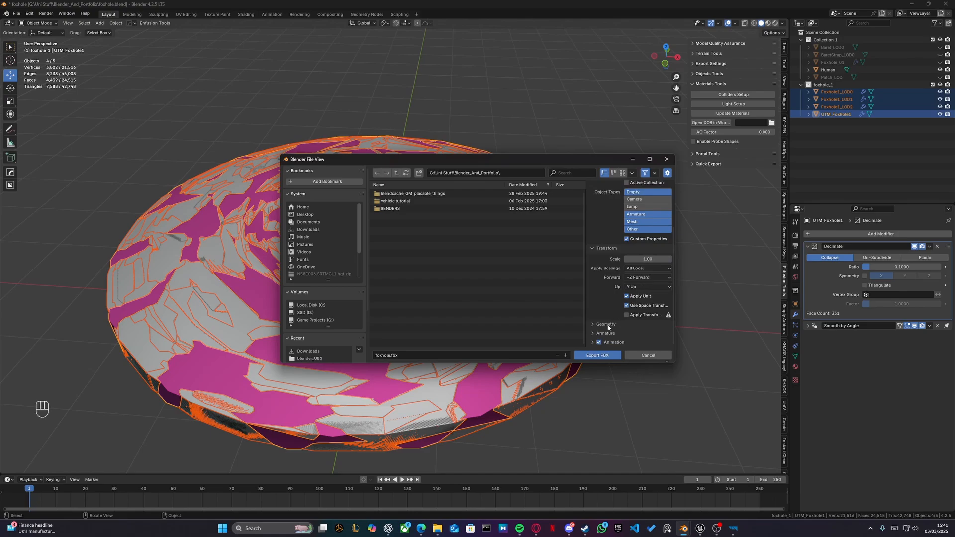
{"action": "left_click", "coordinate": [595, 336]}
{"action": "scroll", "coordinate": [612, 338], "scroll_direction": "down", "scroll_amount": 2}
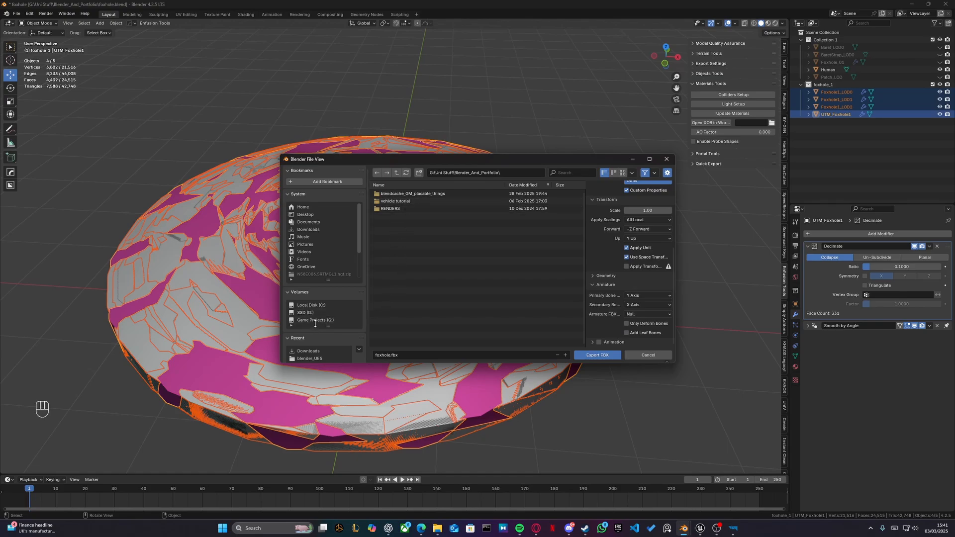
- Export the selection as foxhole.fbx to the G:\blender folder
{"action": "left_click", "coordinate": [310, 359]}
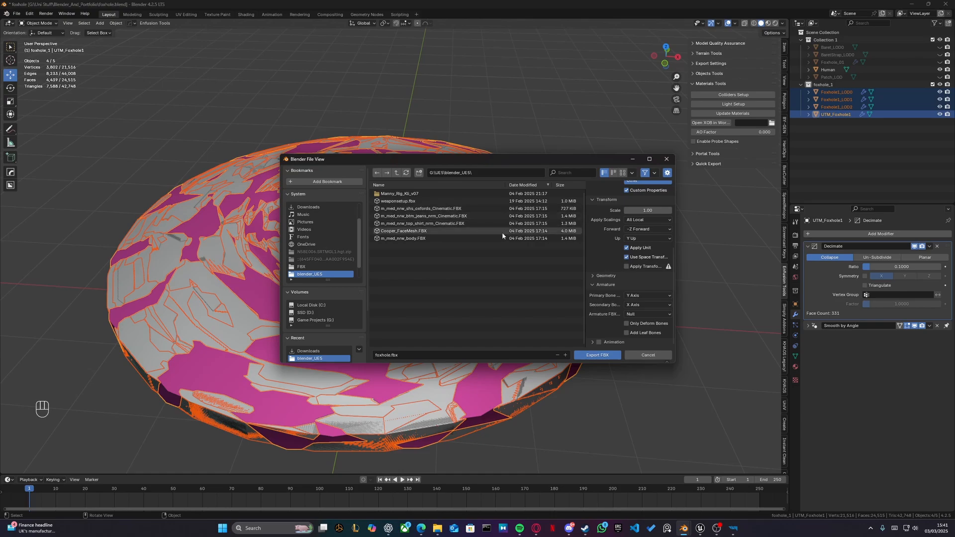
{"action": "left_click", "coordinate": [315, 267]}
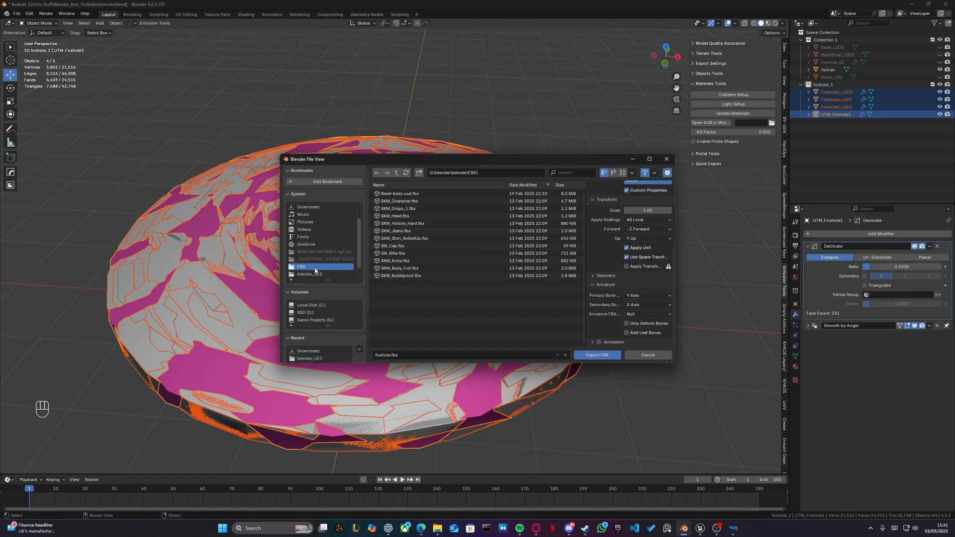
{"action": "left_click", "coordinate": [378, 172]}
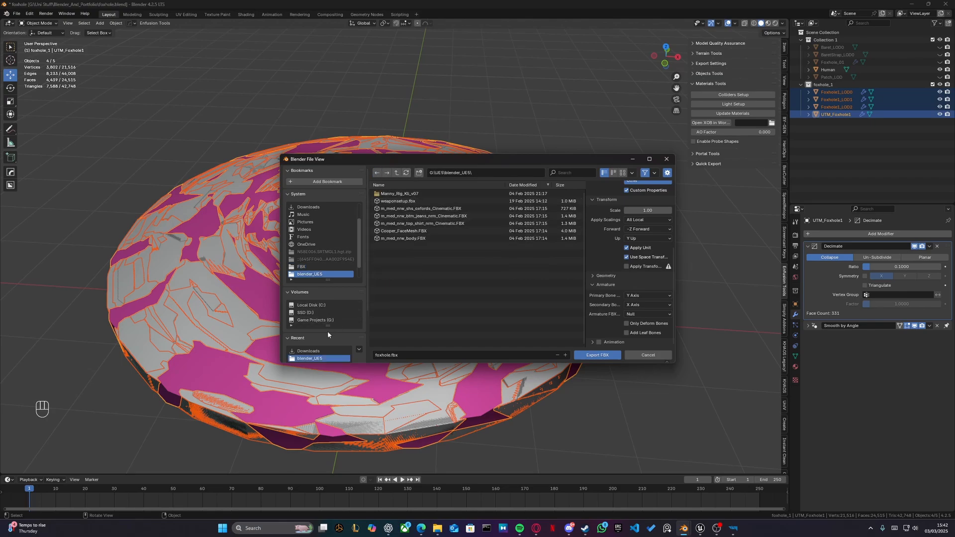
{"action": "left_click", "coordinate": [313, 320]}
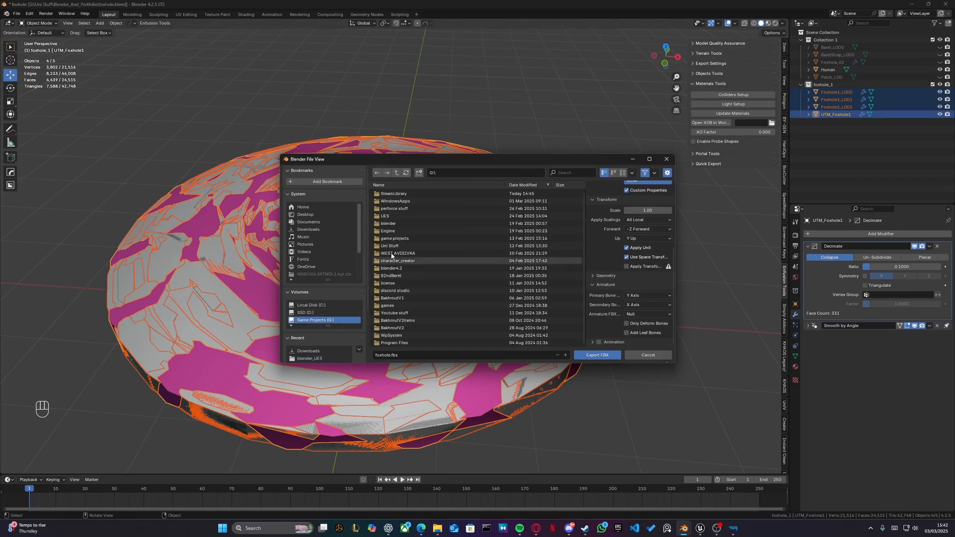
{"action": "double_click", "coordinate": [392, 223]}
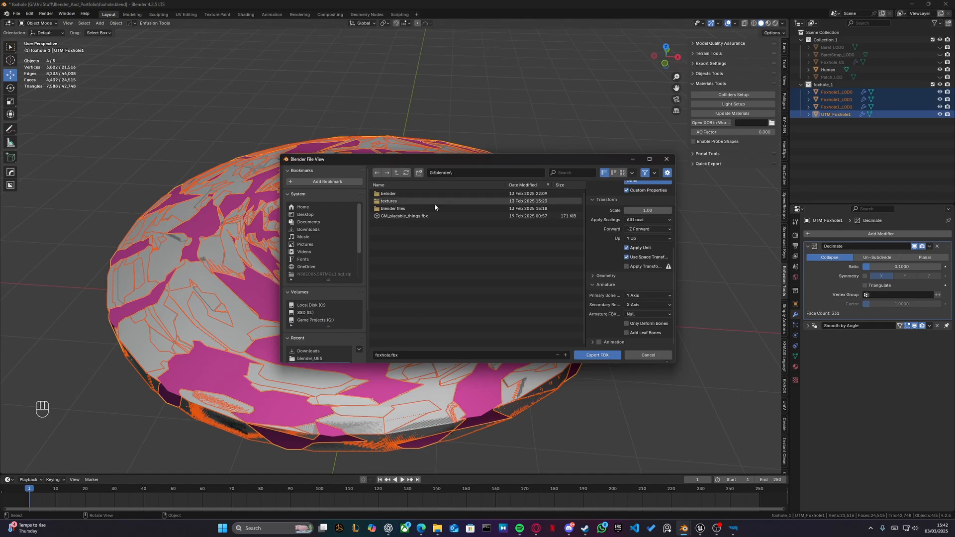
{"action": "left_click", "coordinate": [386, 355]}
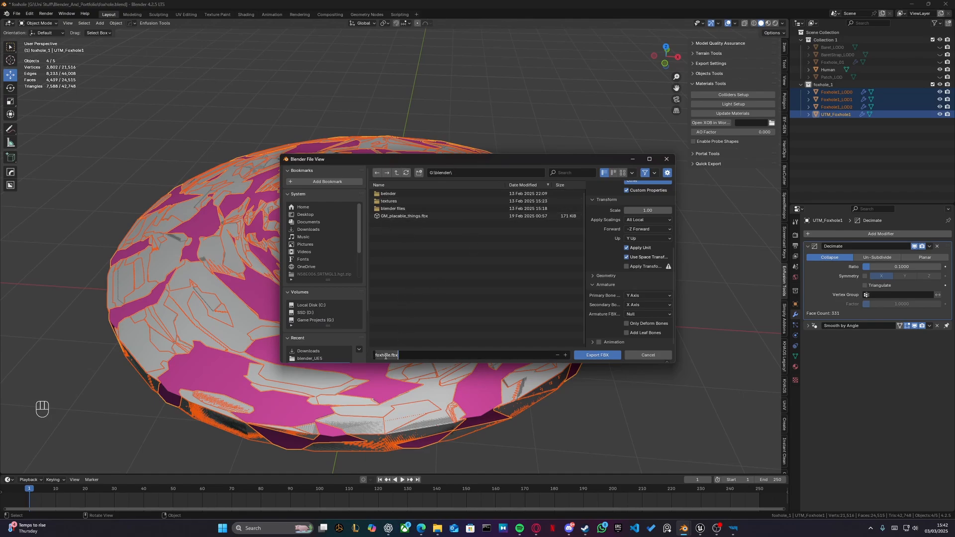
{"action": "left_click", "coordinate": [419, 265]}
{"action": "left_click", "coordinate": [598, 355]}
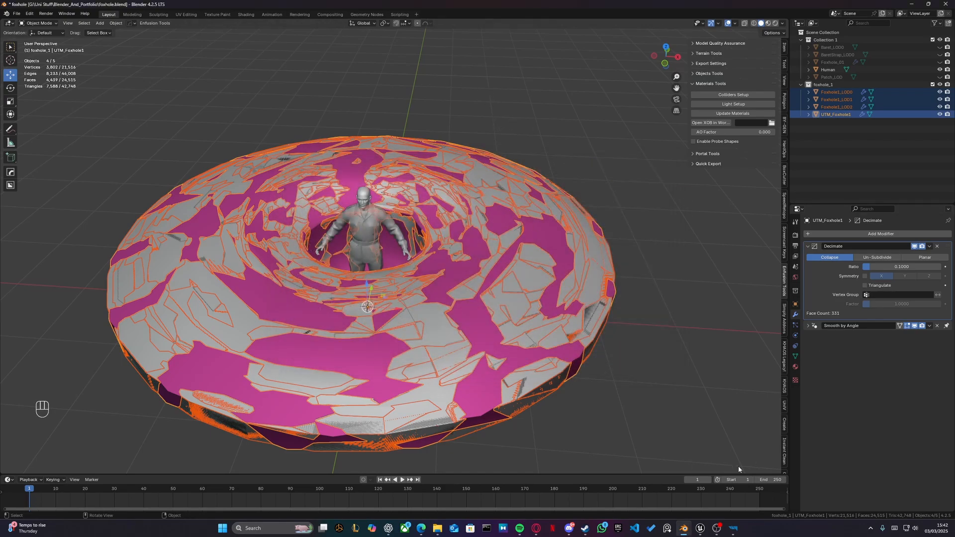
- Switch to Enfusion Workbench and import foxhole.fbx from G:\blender into the Custom_Models/foxhole folder
{"action": "left_click", "coordinate": [733, 528]}
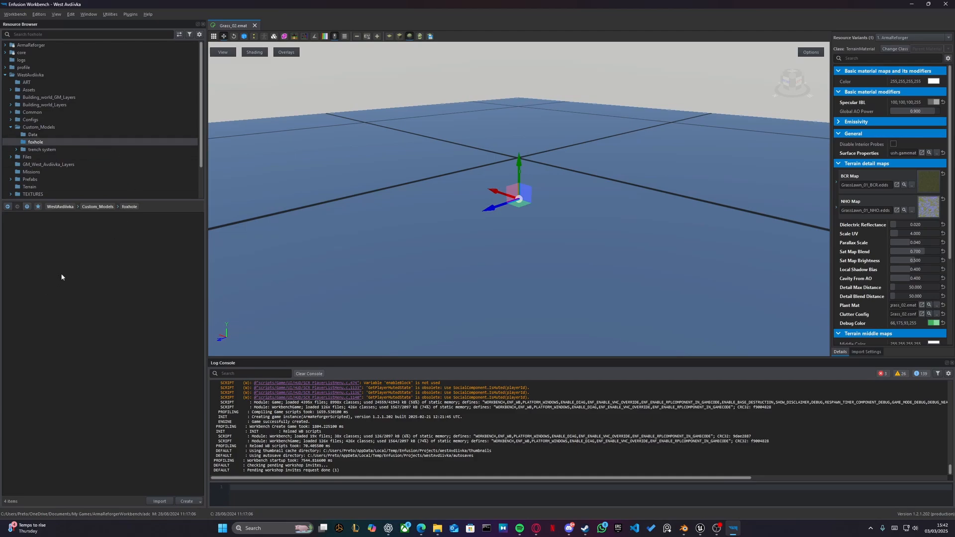
{"action": "right_click", "coordinate": [52, 236]}
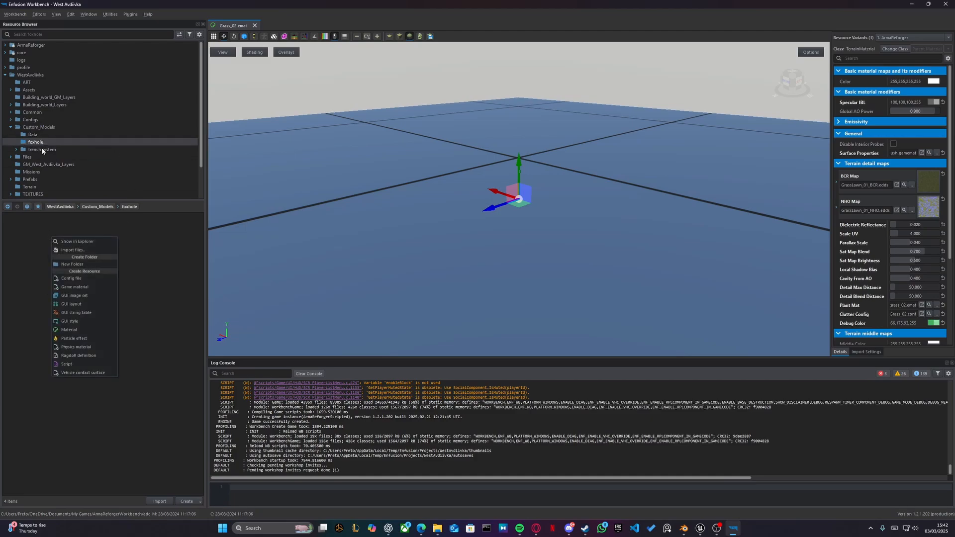
{"action": "left_click", "coordinate": [125, 252]}
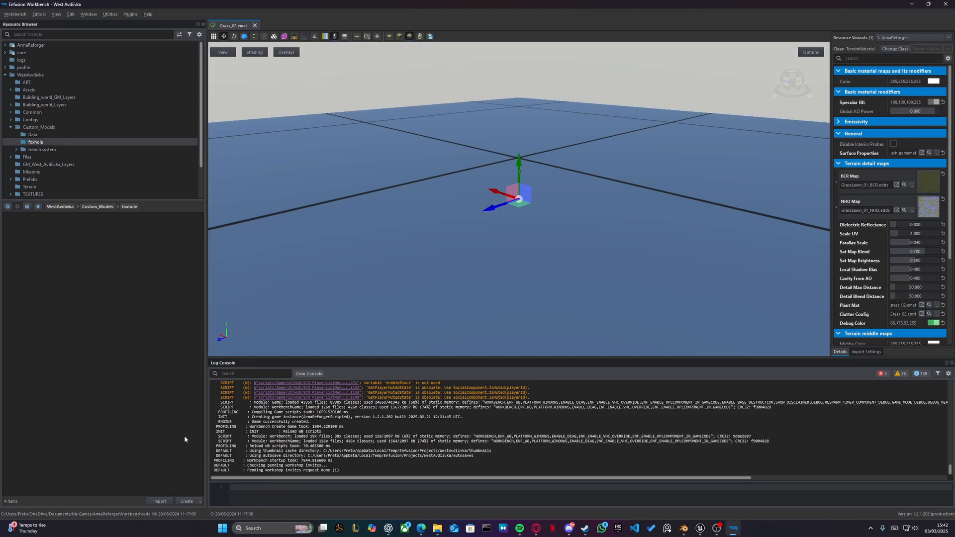
{"action": "left_click", "coordinate": [159, 501]}
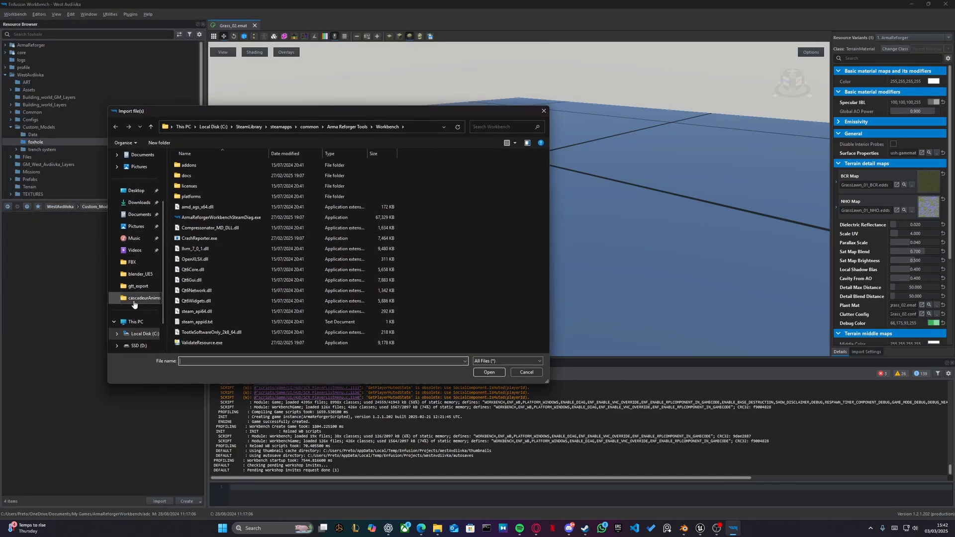
{"action": "scroll", "coordinate": [134, 318], "scroll_direction": "down", "scroll_amount": 2}
{"action": "left_click", "coordinate": [142, 310]}
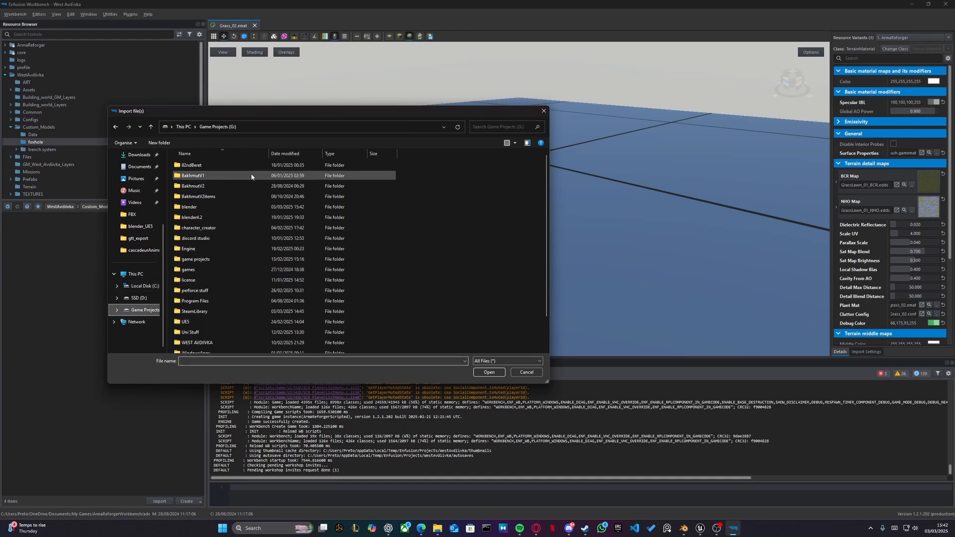
{"action": "double_click", "coordinate": [201, 207]}
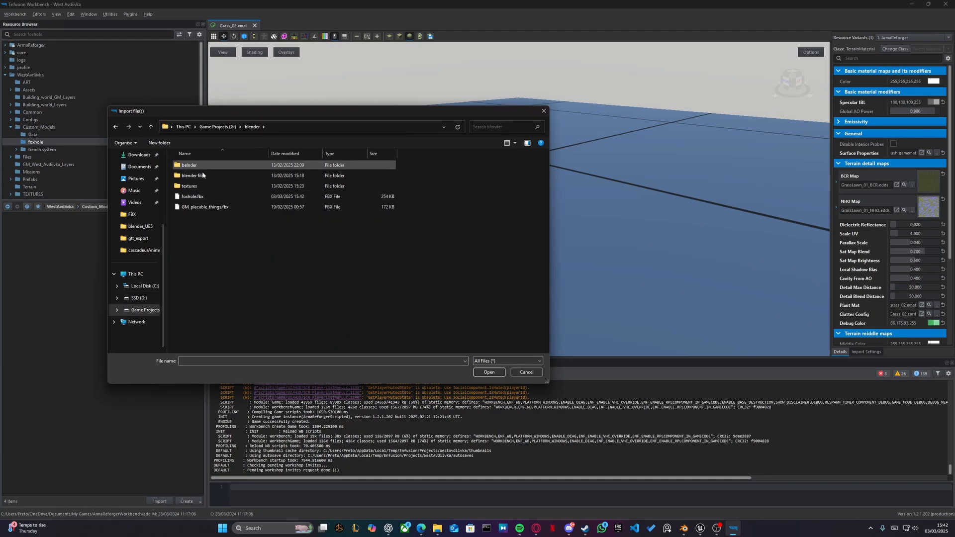
{"action": "left_click", "coordinate": [196, 198]}
{"action": "left_click", "coordinate": [488, 372]}
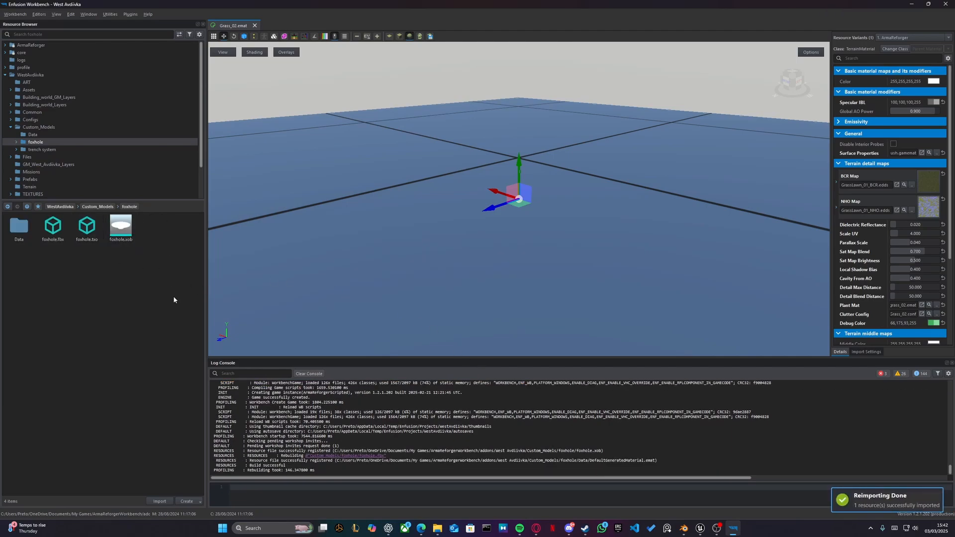
- Open foxhole.xob and examine the imported model and its LOD details
{"action": "left_click", "coordinate": [127, 241]}
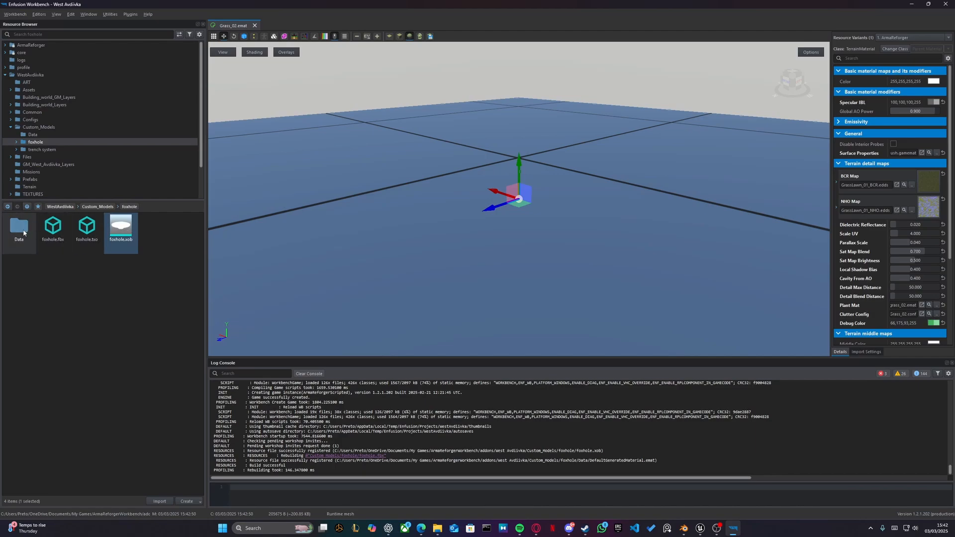
{"action": "double_click", "coordinate": [120, 228]}
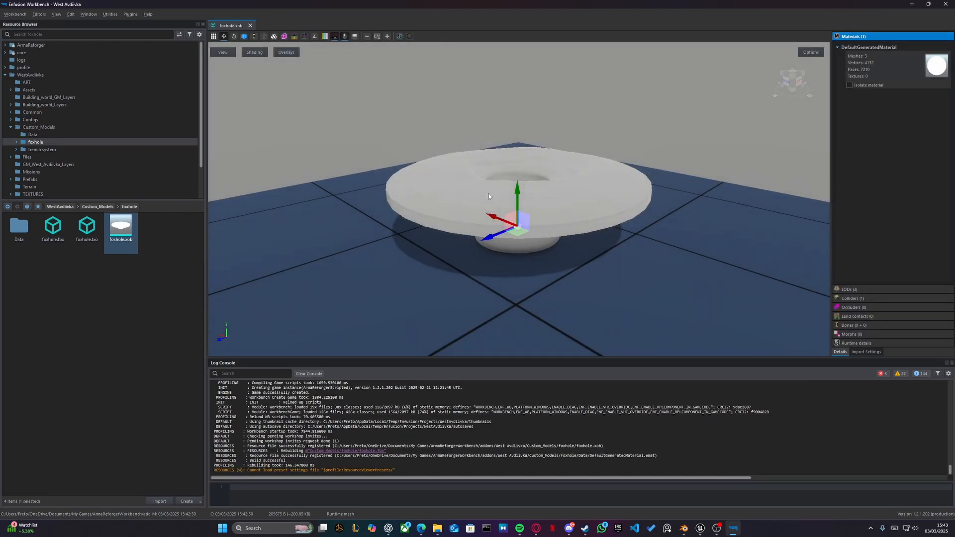
{"action": "right_click_drag", "start_coordinate": [489, 193], "coordinate": [527, 208]}
{"action": "left_click", "coordinate": [853, 289]}
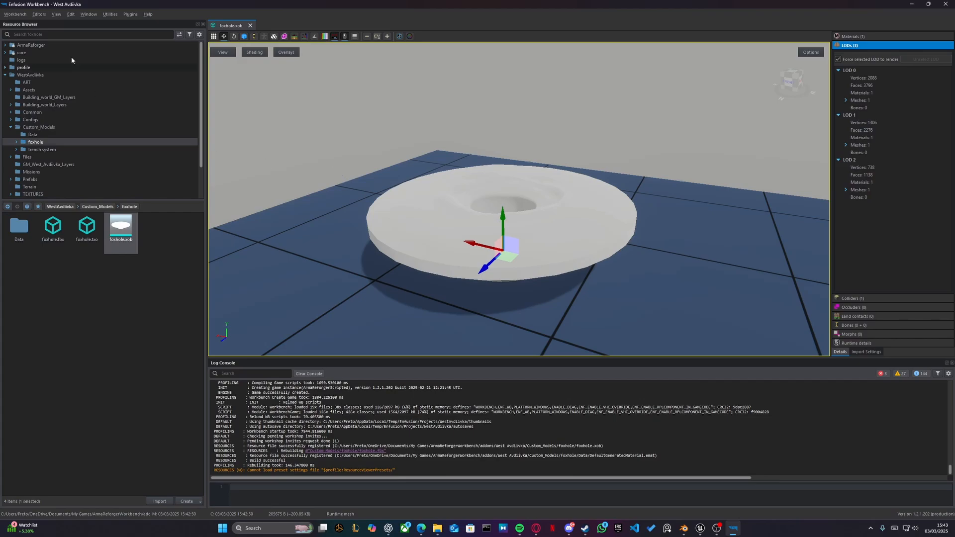
- Open the WestAvdiivkaConflict.ent world in the World Editor and fly the camera to an open grassy field
{"action": "left_click", "coordinate": [29, 74]}
{"action": "double_click", "coordinate": [154, 392]}
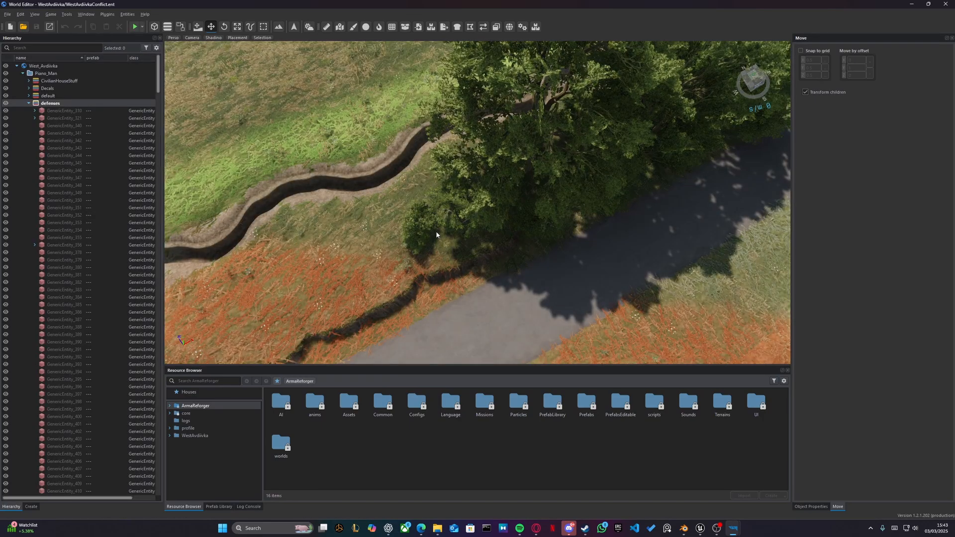
{"action": "key", "text": "w"}
{"action": "right_click_drag", "start_coordinate": [435, 231], "coordinate": [478, 204]}
{"action": "key", "text": "w"}
{"action": "key", "text": "q"}
{"action": "key", "text": "w"}
{"action": "key", "text": "w"}
{"action": "key", "text": "w"}
{"action": "key", "text": "w"}
{"action": "right_click_drag", "start_coordinate": [383, 191], "coordinate": [404, 224]}
- Place foxhole.xob from WestAvdiivka's Custom_Models/foxhole folder in the grassy field
{"action": "left_click", "coordinate": [202, 436]}
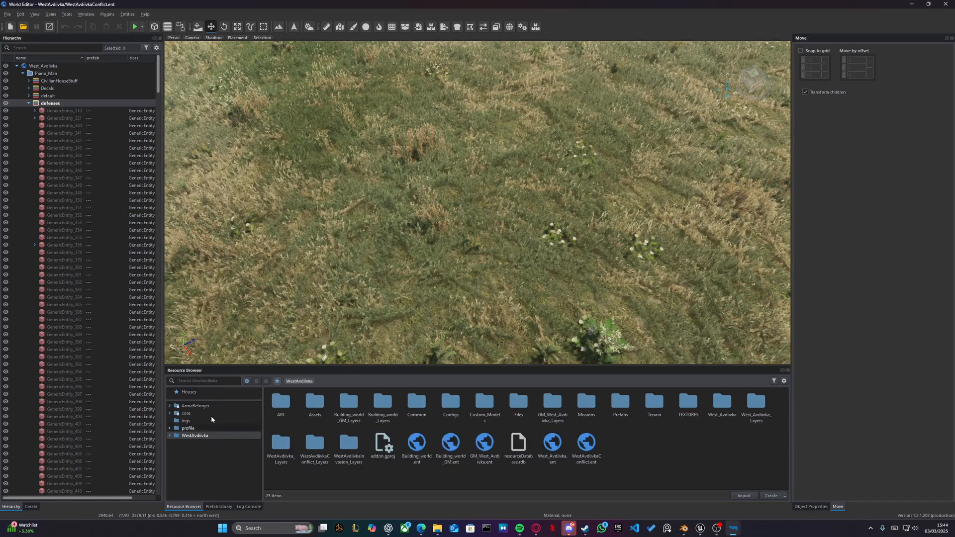
{"action": "double_click", "coordinate": [481, 407]}
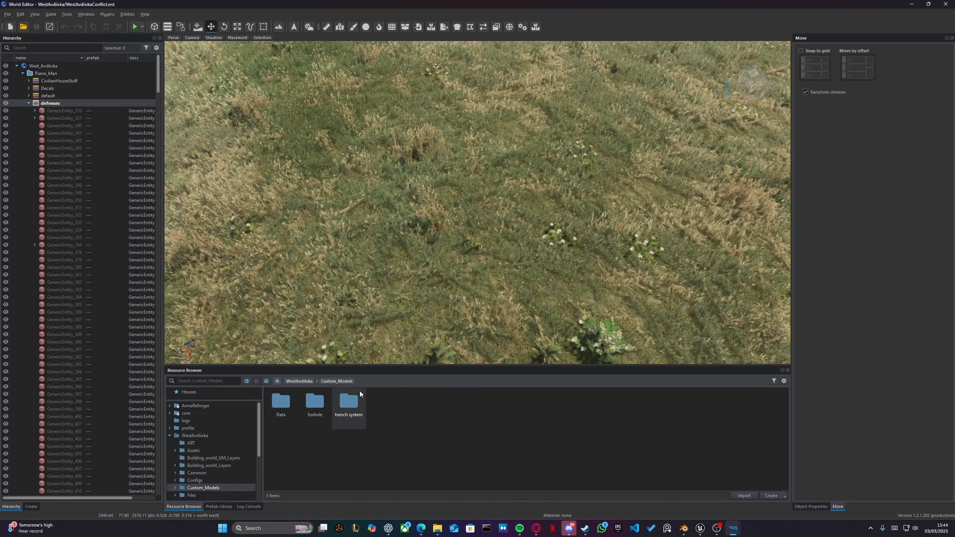
{"action": "double_click", "coordinate": [315, 404]}
{"action": "left_click_drag", "start_coordinate": [382, 402], "coordinate": [468, 223]}
{"action": "right_click_drag", "start_coordinate": [469, 223], "coordinate": [458, 266]}
{"action": "key", "text": "a"}
{"action": "key", "text": "w"}
{"action": "key", "text": "w"}
{"action": "key", "text": "s"}
- Paint the terrain beneath the foxhole with the Dirt_01 surface, using a brush radius of 3
{"action": "key", "text": "t"}
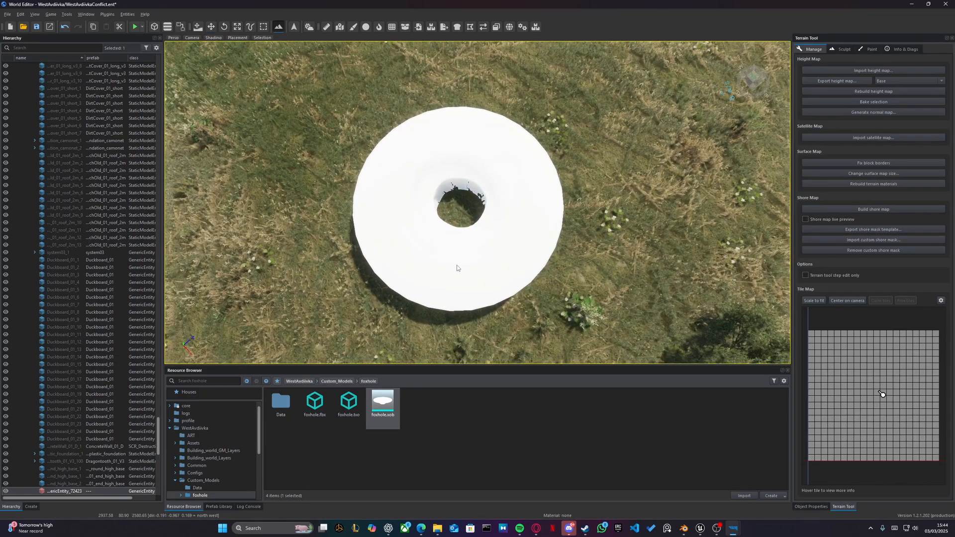
{"action": "left_click", "coordinate": [866, 48]}
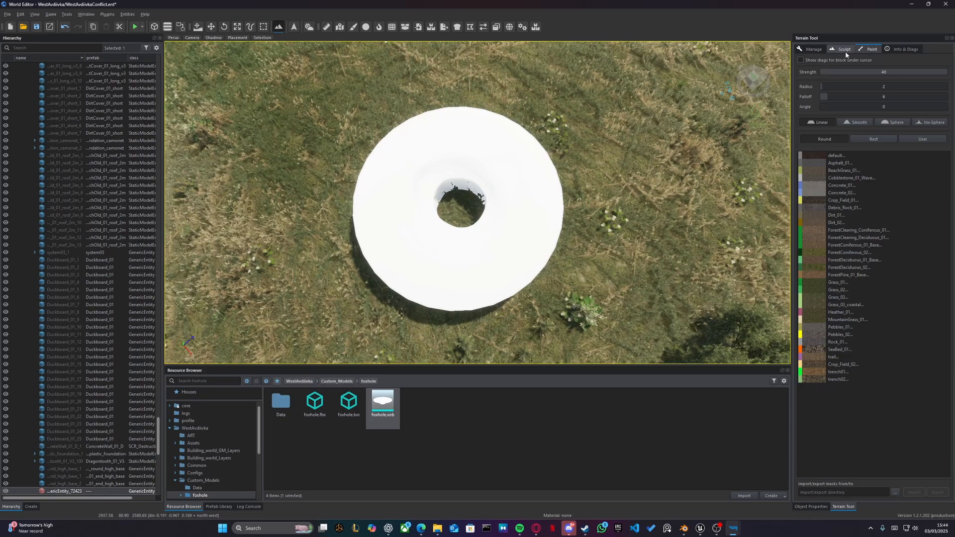
{"action": "left_click", "coordinate": [832, 216]}
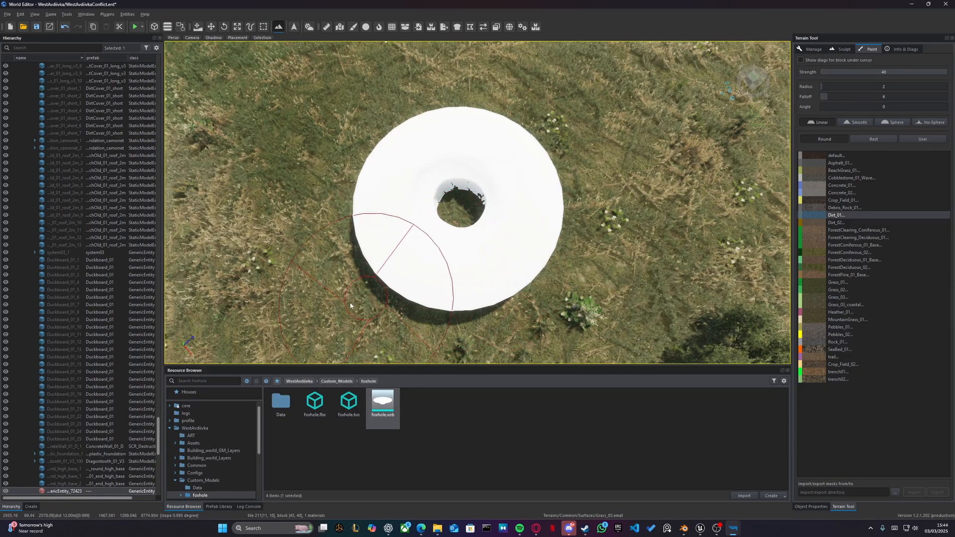
{"action": "left_click", "coordinate": [321, 303]}
{"action": "key", "text": "ctrl+z"}
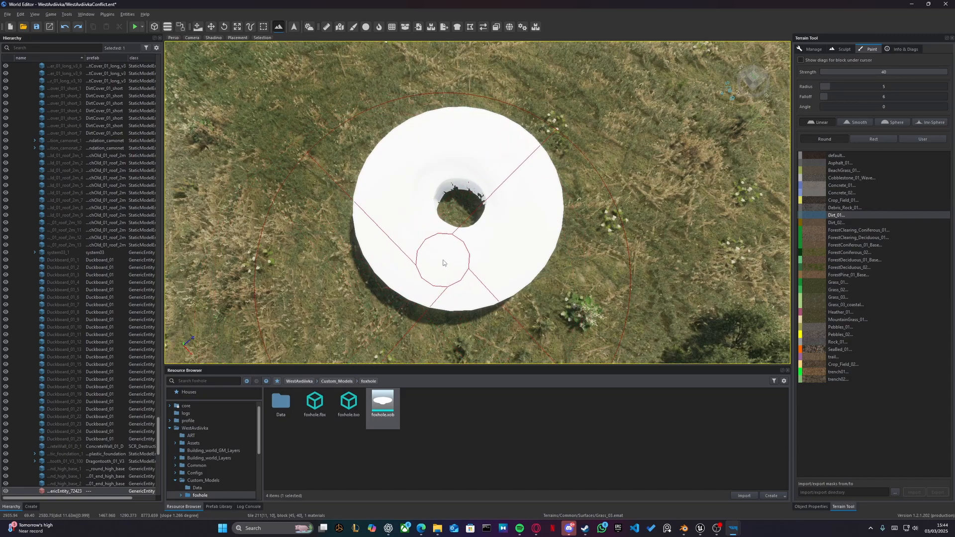
{"action": "scroll", "coordinate": [445, 256], "scroll_direction": "up", "scroll_amount": 3, "text": "ctrl"}
{"action": "scroll", "coordinate": [448, 257], "scroll_direction": "down", "scroll_amount": 2, "text": "ctrl"}
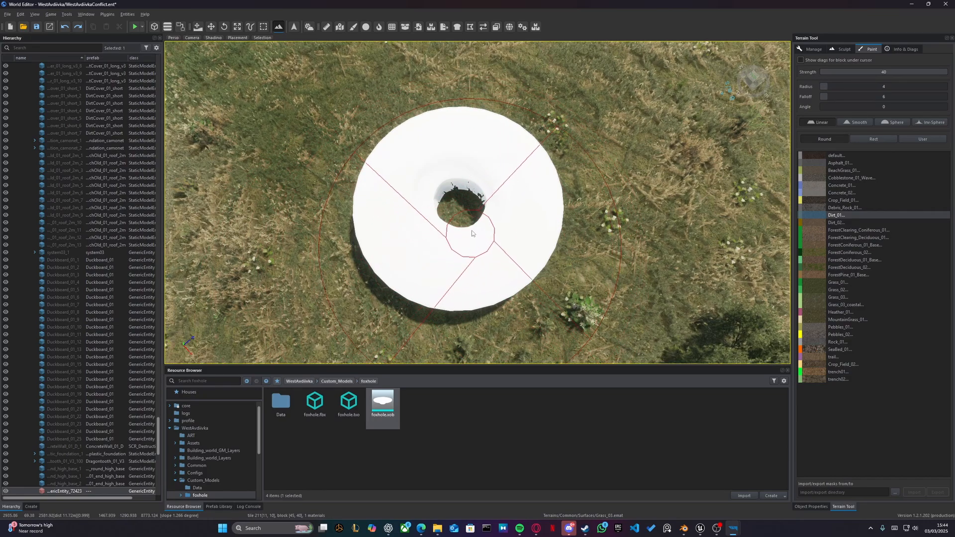
{"action": "left_click_drag", "start_coordinate": [457, 208], "coordinate": [458, 222]}
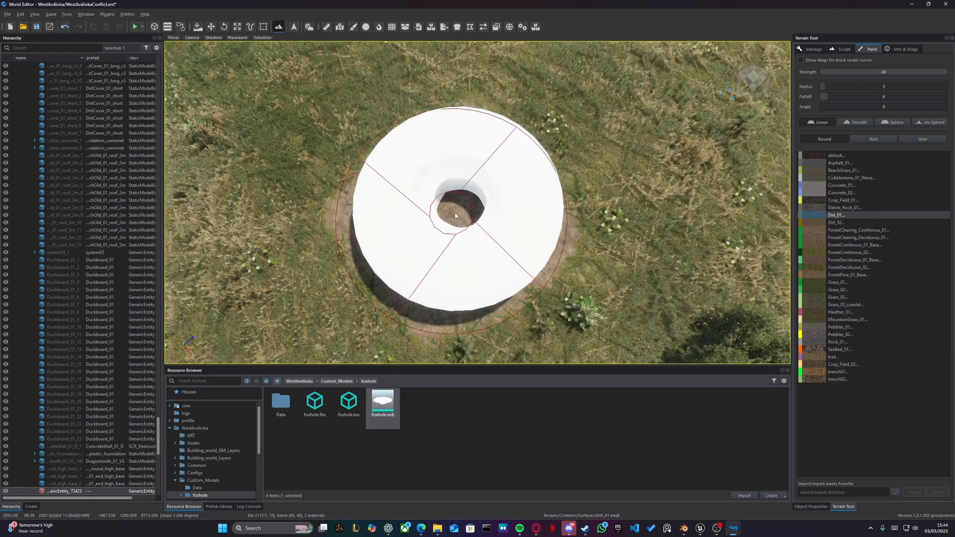
- Return to the Move tool and show the MeshObject component properties of the placed foxhole
{"action": "key", "text": "w"}
{"action": "left_click", "coordinate": [385, 405]}
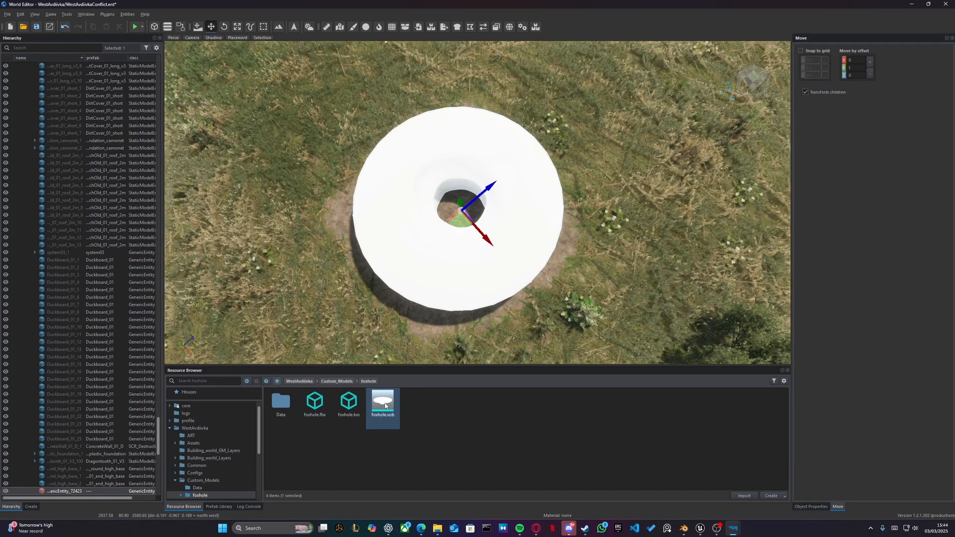
{"action": "left_click", "coordinate": [816, 508]}
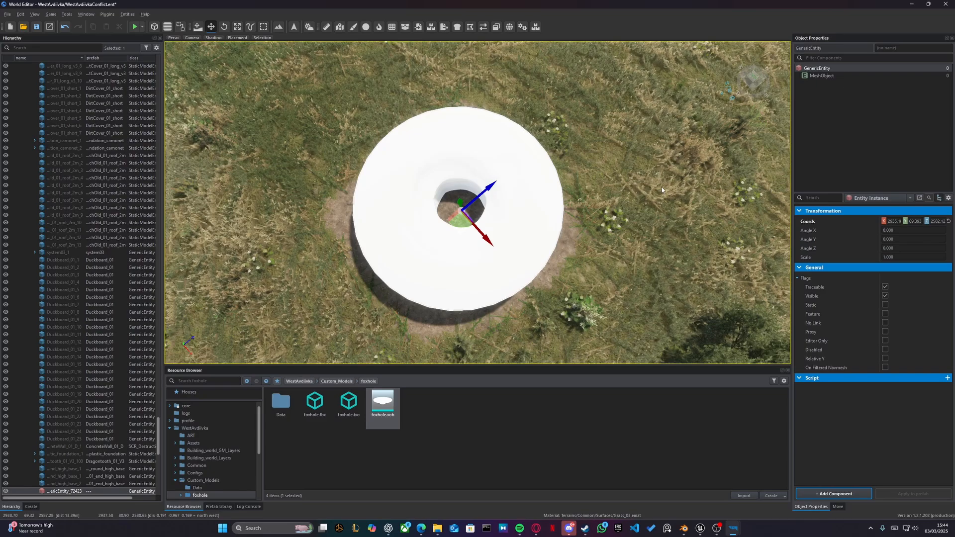
{"action": "left_click", "coordinate": [836, 76]}
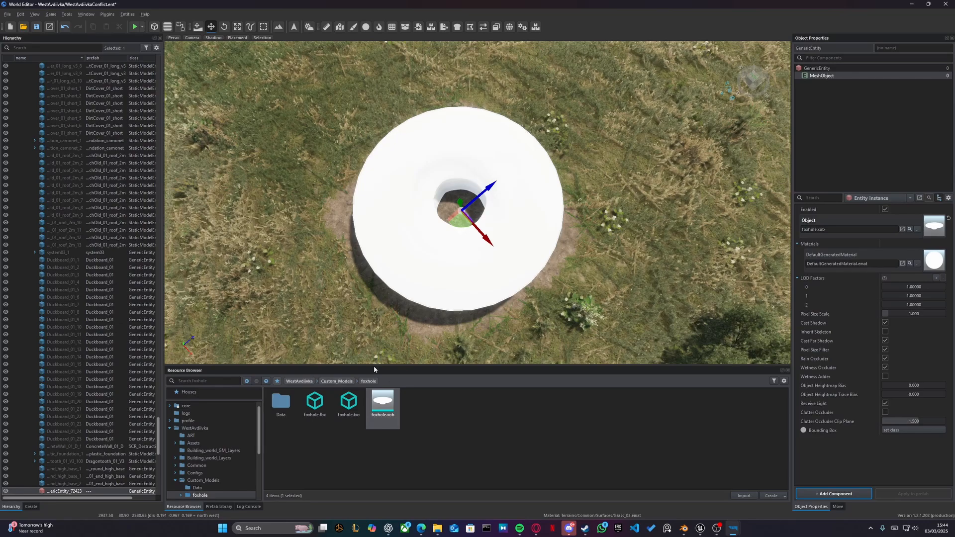
- Select an eroded embankment beside the road and examine the materials assigned to its mesh
{"action": "left_click", "coordinate": [335, 381]}
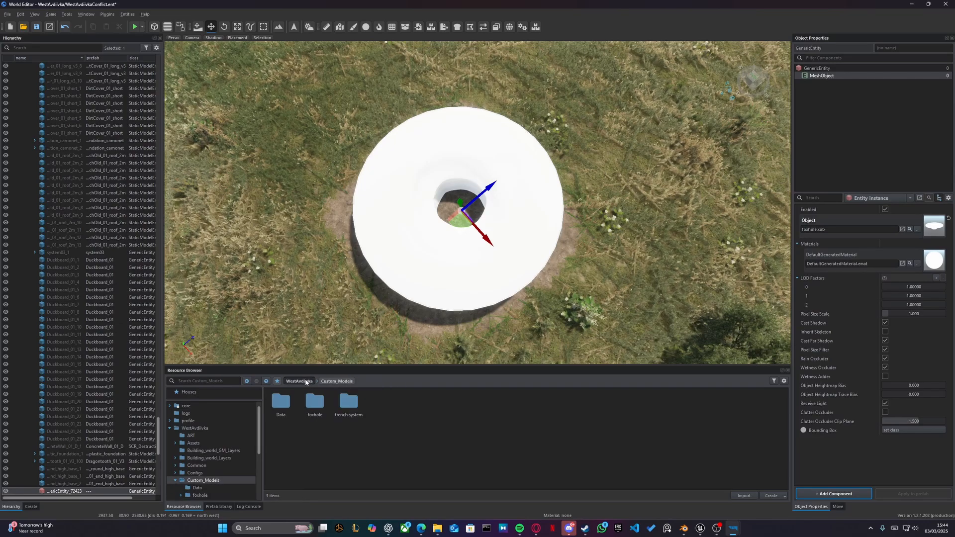
{"action": "left_click", "coordinate": [299, 381]}
{"action": "right_click_drag", "start_coordinate": [462, 270], "coordinate": [527, 204]}
{"action": "mouse_move", "coordinate": [676, 201]}
{"action": "left_mouse_down"}
{"action": "mouse_move", "coordinate": [652, 212]}
{"action": "mouse_move", "coordinate": [678, 203]}
{"action": "left_mouse_up"}
{"action": "right_click_drag", "start_coordinate": [450, 219], "coordinate": [463, 213]}
{"action": "left_click", "coordinate": [454, 203]}
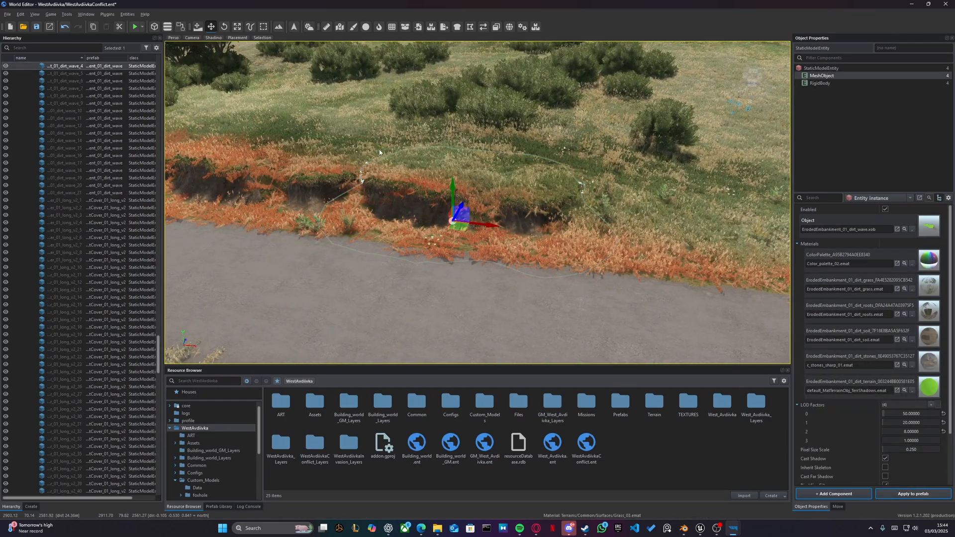
{"action": "right_click_drag", "start_coordinate": [380, 152], "coordinate": [376, 172]}
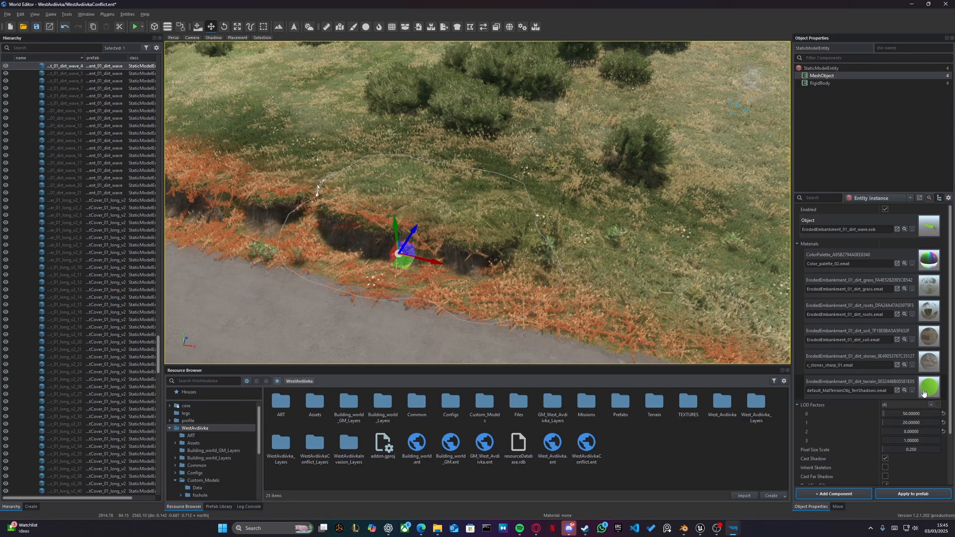
- Locate the embankment's default_MatTerrainObj_TerrShadows.emat material in the ArmaReforger resources and review the operations available for it
{"action": "left_click", "coordinate": [905, 391]}
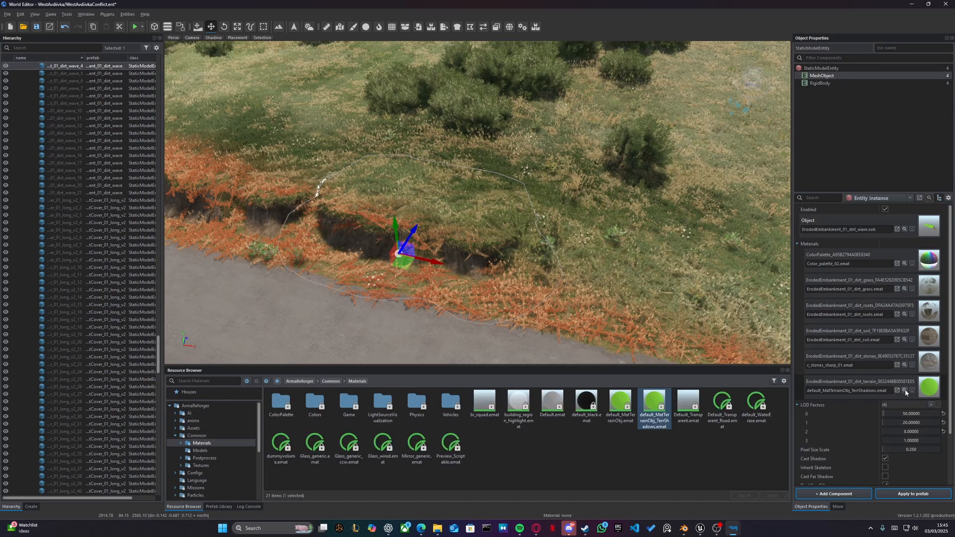
{"action": "right_click", "coordinate": [653, 414]}
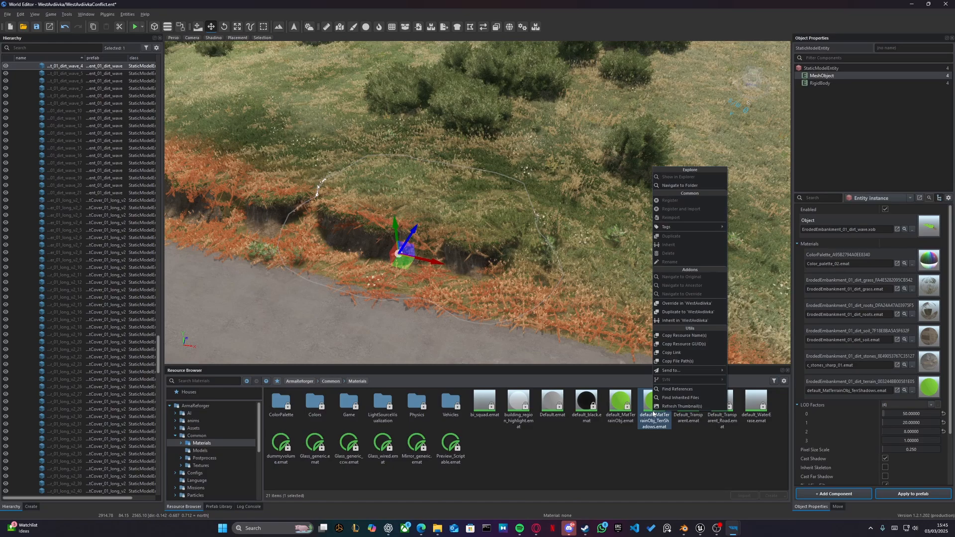
{"action": "left_click", "coordinate": [662, 452]}
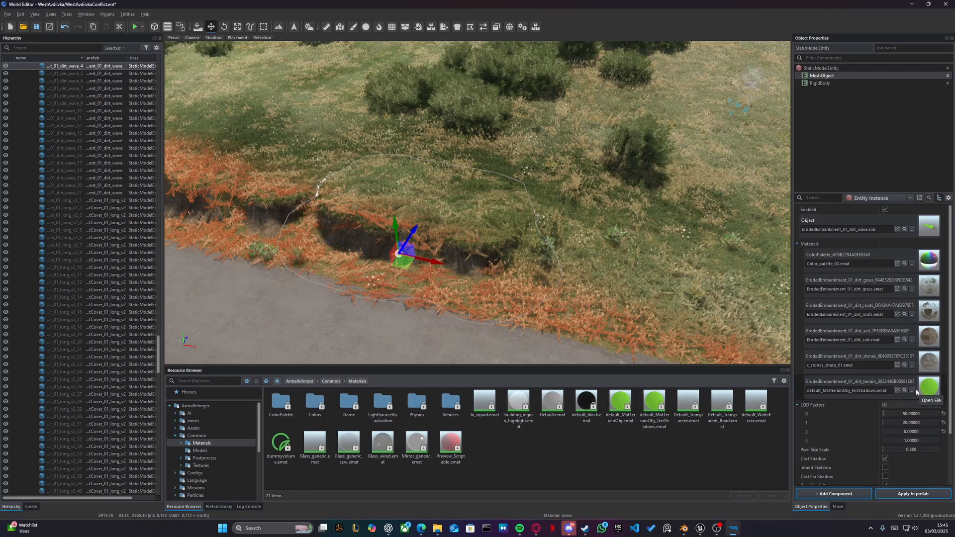
{"action": "left_click", "coordinate": [655, 400]}
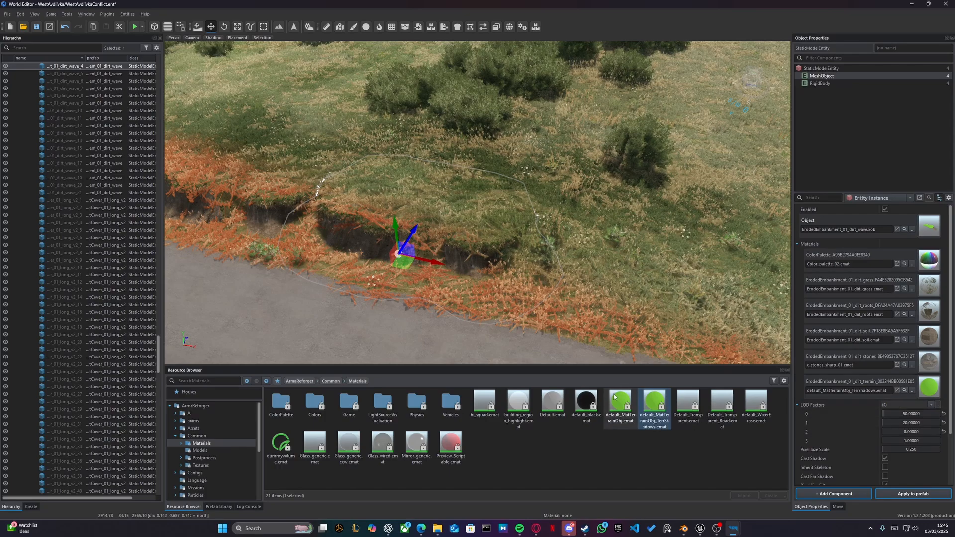
{"action": "right_click", "coordinate": [657, 403]}
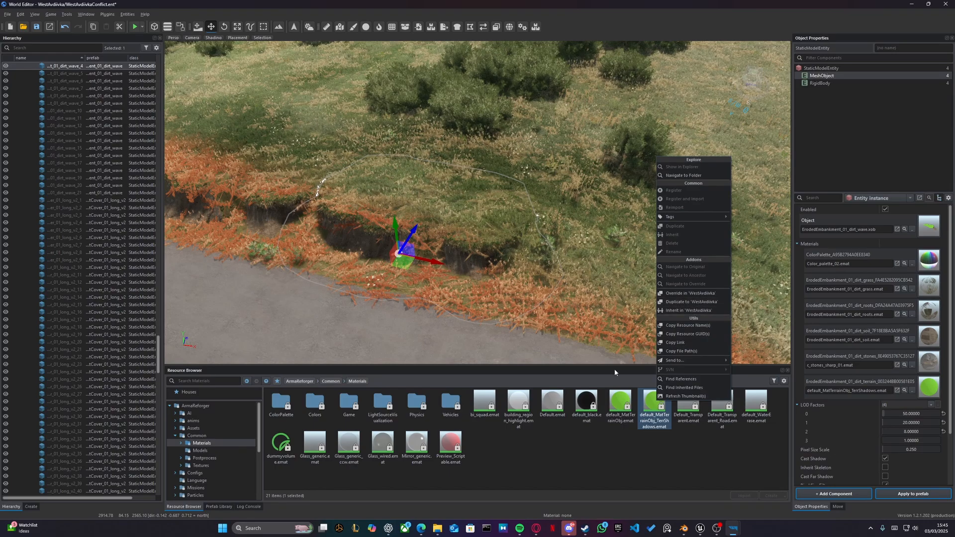
{"action": "left_click", "coordinate": [566, 419]}
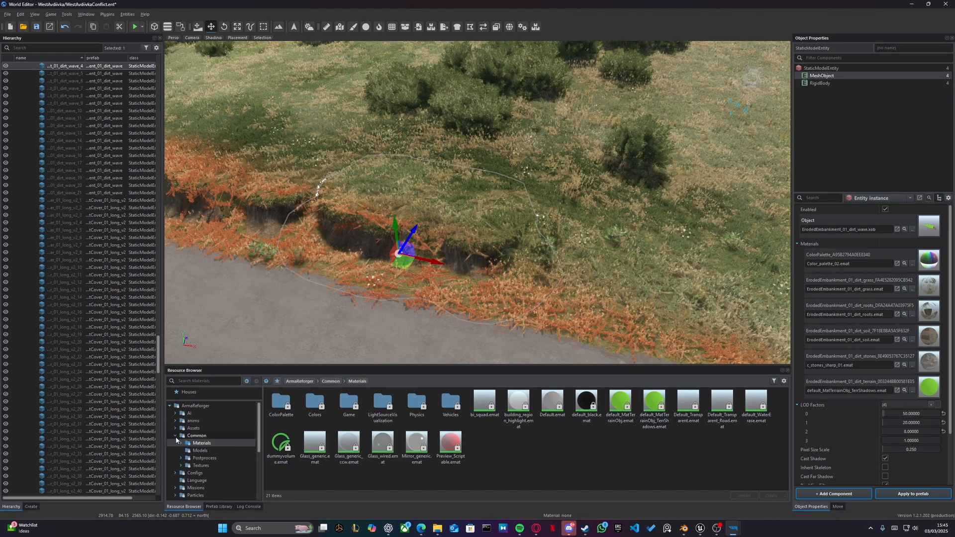
- Find the project's copy of the terrain material by browsing WestAvdiivka to Custom_Models/trench system/TRENCHPIECES
{"action": "left_click", "coordinate": [170, 406]}
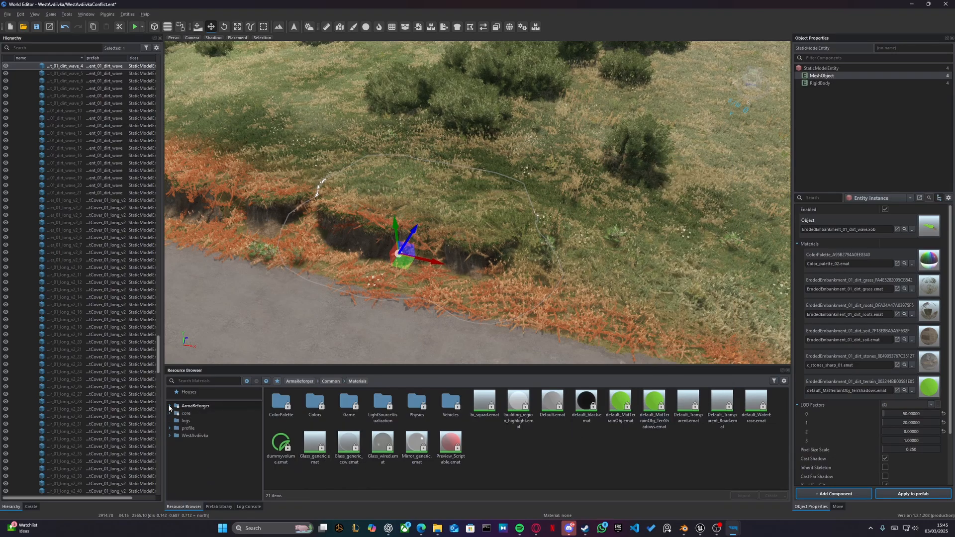
{"action": "left_click", "coordinate": [169, 436]}
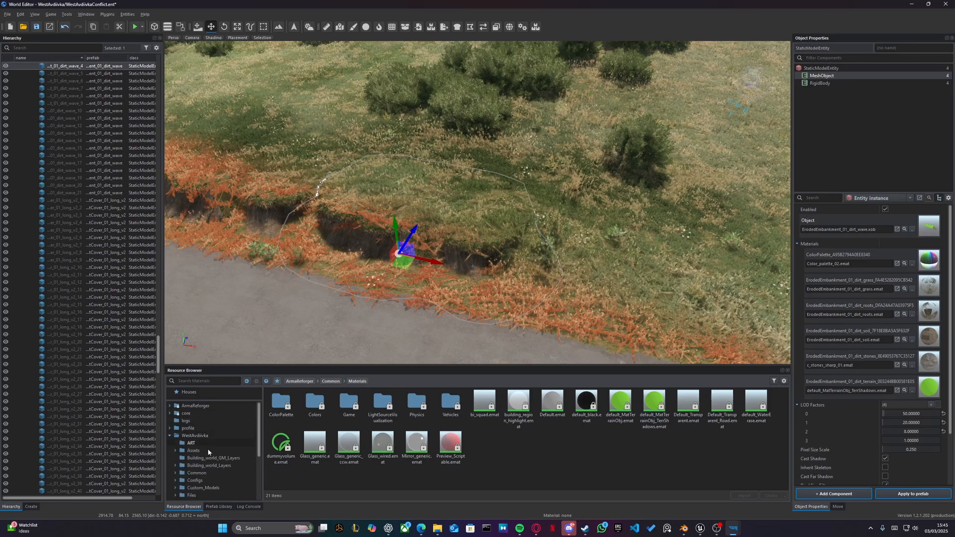
{"action": "left_click", "coordinate": [201, 489]}
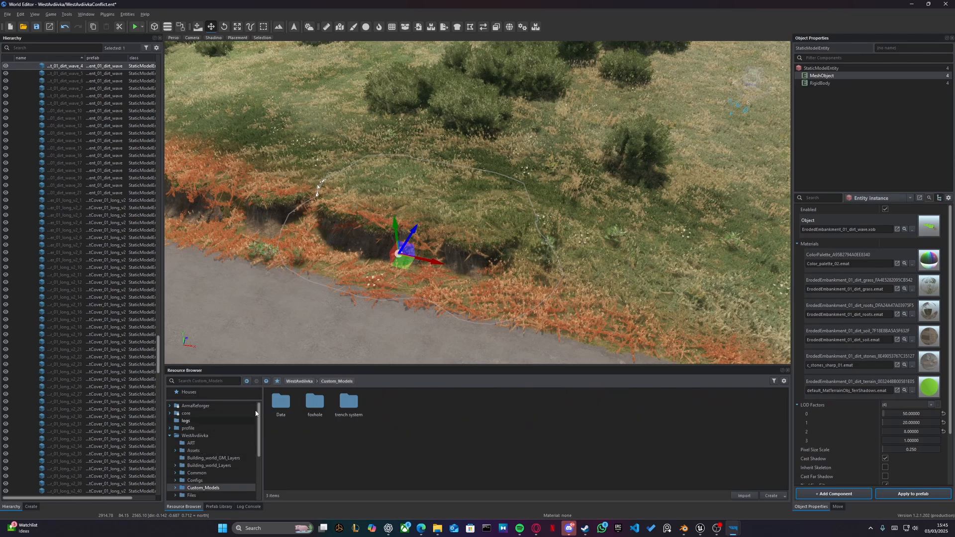
{"action": "left_click", "coordinate": [198, 474]}
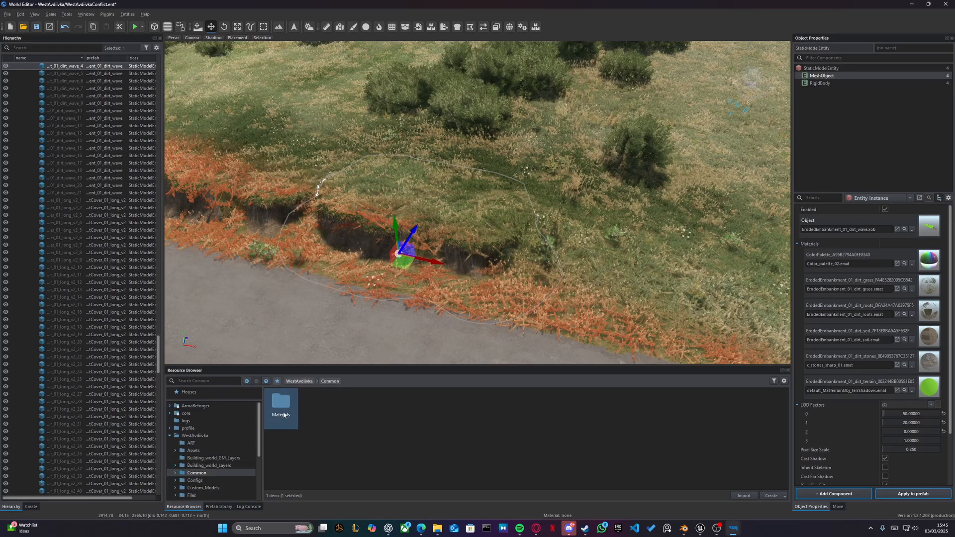
{"action": "double_click", "coordinate": [281, 401]}
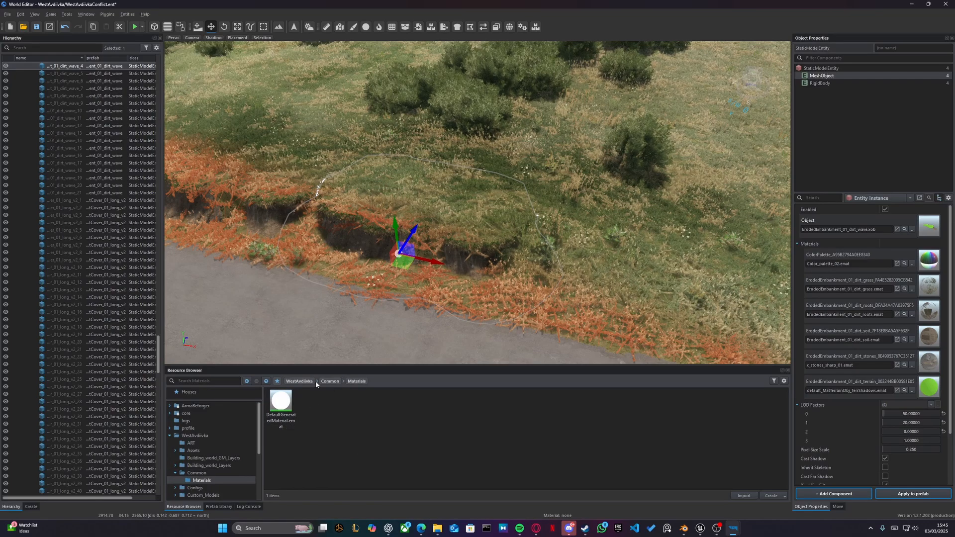
{"action": "left_click", "coordinate": [196, 436]}
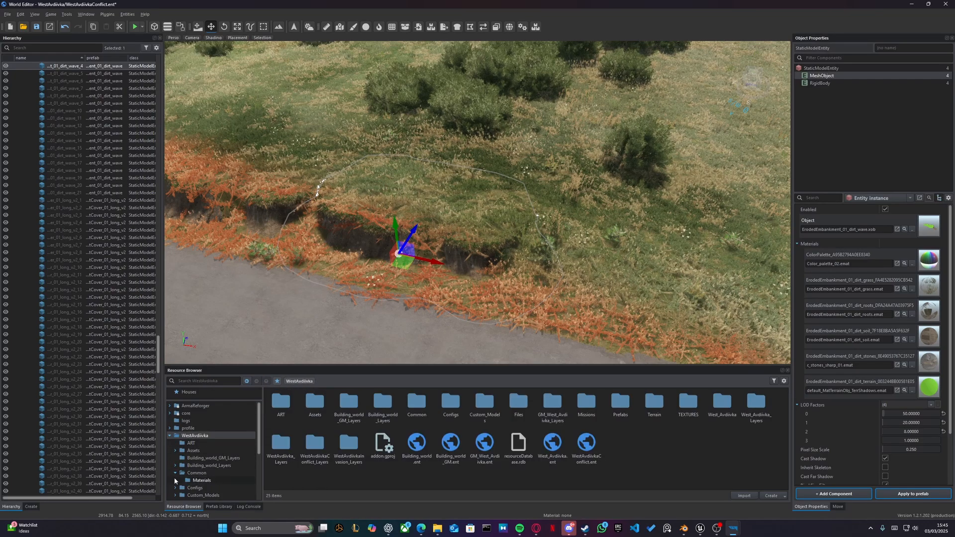
{"action": "left_click", "coordinate": [200, 487]}
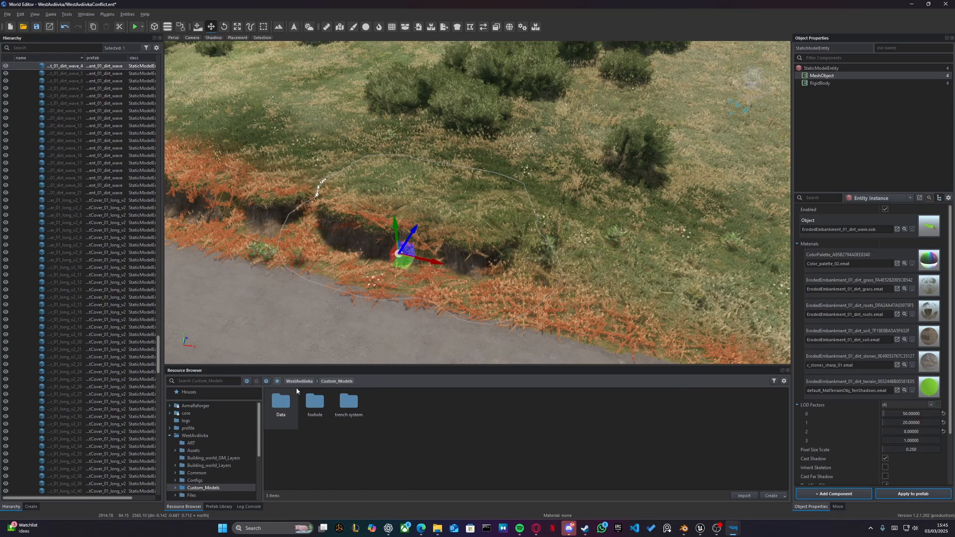
{"action": "double_click", "coordinate": [348, 401]}
{"action": "double_click", "coordinate": [389, 404]}
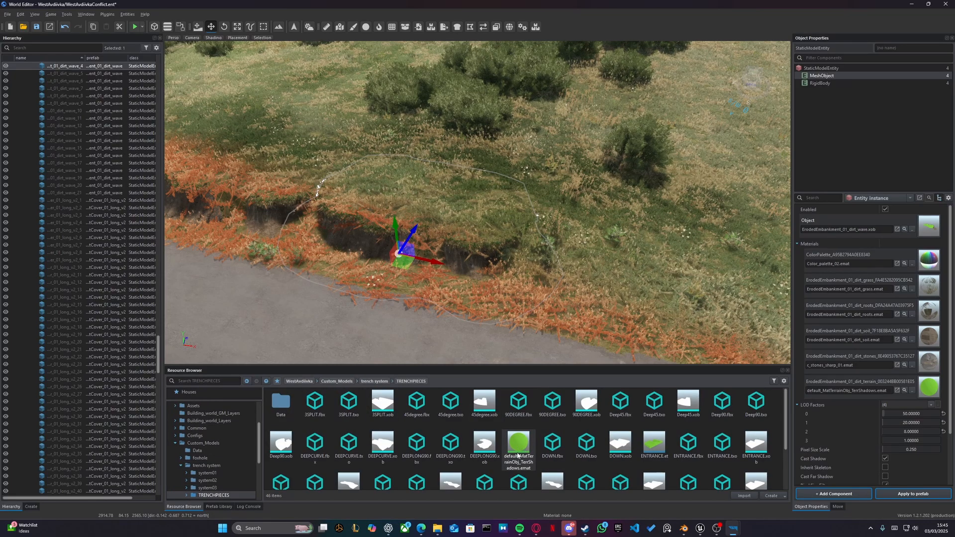
- Assign default_MatTerrainObj_TerrShadows.emat to the foxhole's DefaultGeneratedMaterial slot
{"action": "right_click_drag", "start_coordinate": [512, 279], "coordinate": [493, 281]}
{"action": "key", "text": "d"}
{"action": "left_click", "coordinate": [505, 253]}
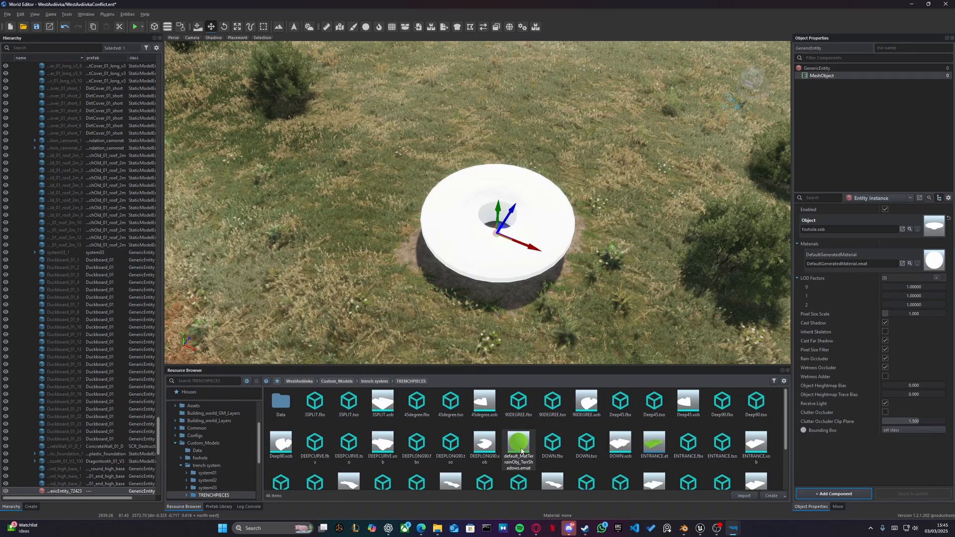
{"action": "left_click_drag", "start_coordinate": [521, 451], "coordinate": [523, 416]}
{"action": "left_click_drag", "start_coordinate": [841, 182], "coordinate": [850, 260]}
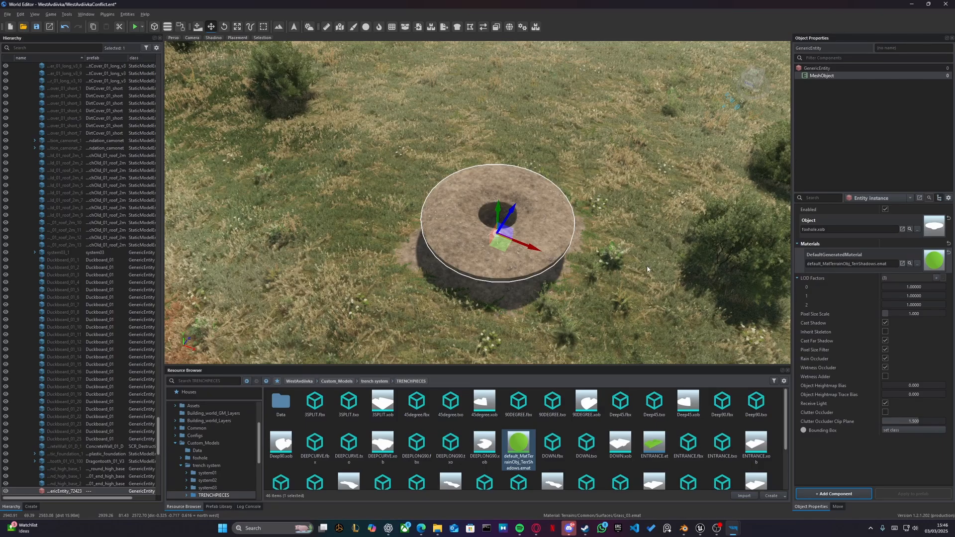
- Lower the foxhole vertically into the painted dirt patch and fine-tune its height against the ground
{"action": "right_click_drag", "start_coordinate": [648, 269], "coordinate": [609, 229]}
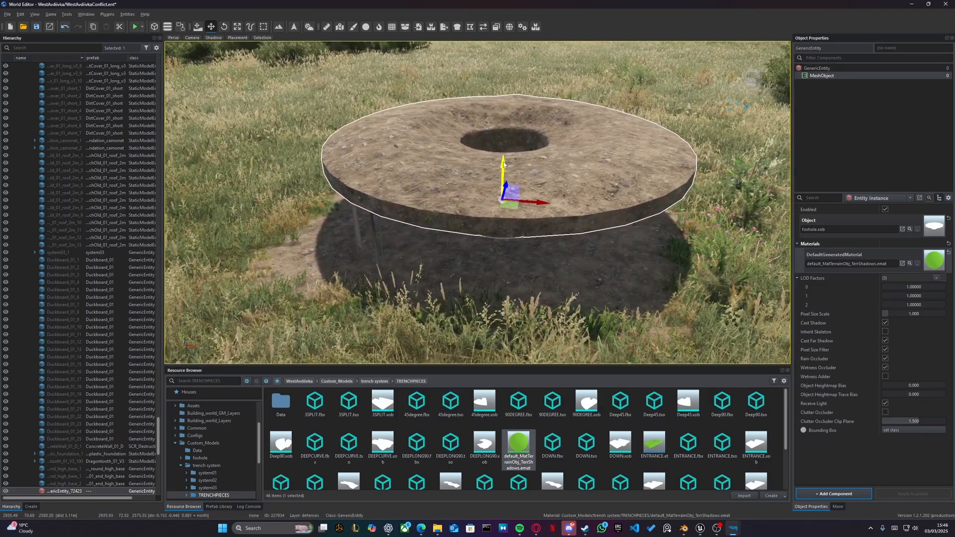
{"action": "left_click_drag", "start_coordinate": [504, 164], "coordinate": [514, 230]}
{"action": "right_click_drag", "start_coordinate": [514, 230], "coordinate": [617, 244]}
{"action": "key", "text": "w"}
{"action": "key", "text": "a"}
{"action": "key", "text": "d"}
{"action": "left_click_drag", "start_coordinate": [433, 218], "coordinate": [433, 214]}
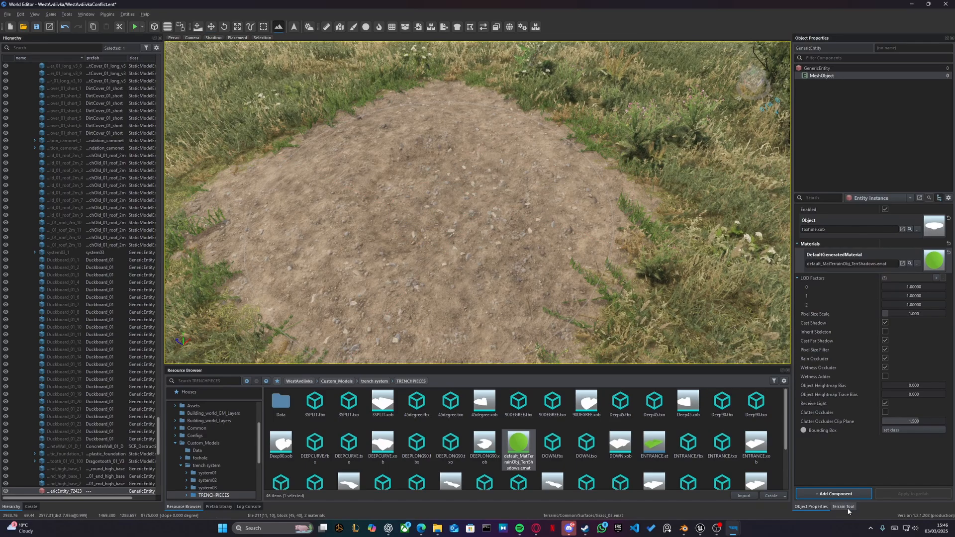
- Set the terrain sculpting brush to radius 1 and lower the ground in the middle of the dirt patch to expose the foxhole's pit
{"action": "left_click", "coordinate": [844, 507]}
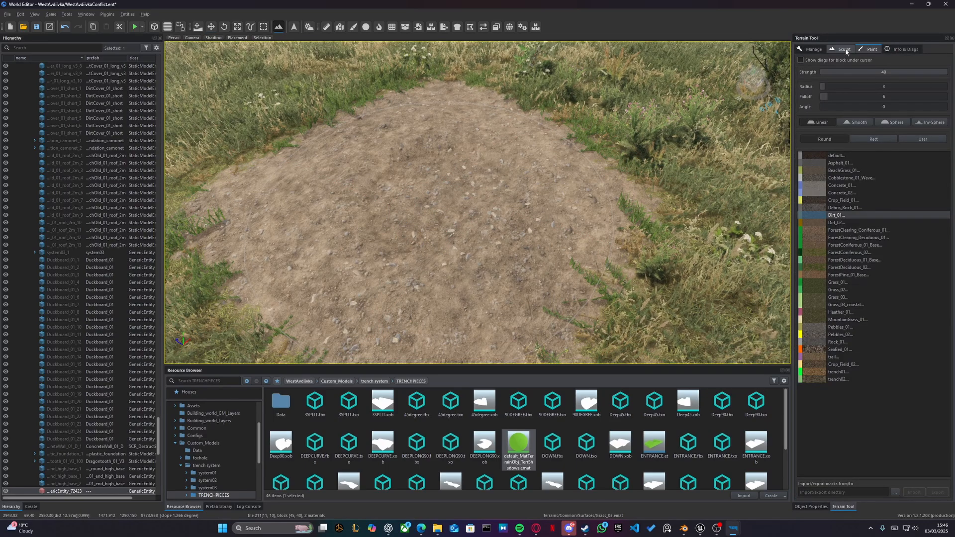
{"action": "left_click", "coordinate": [844, 50]}
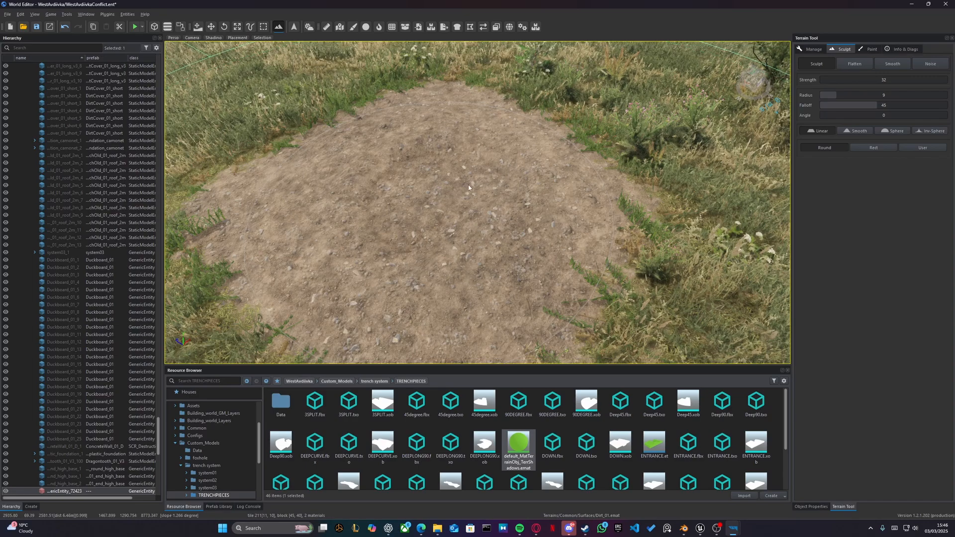
{"action": "scroll", "coordinate": [469, 188], "scroll_direction": "down", "scroll_amount": 8, "text": "ctrl"}
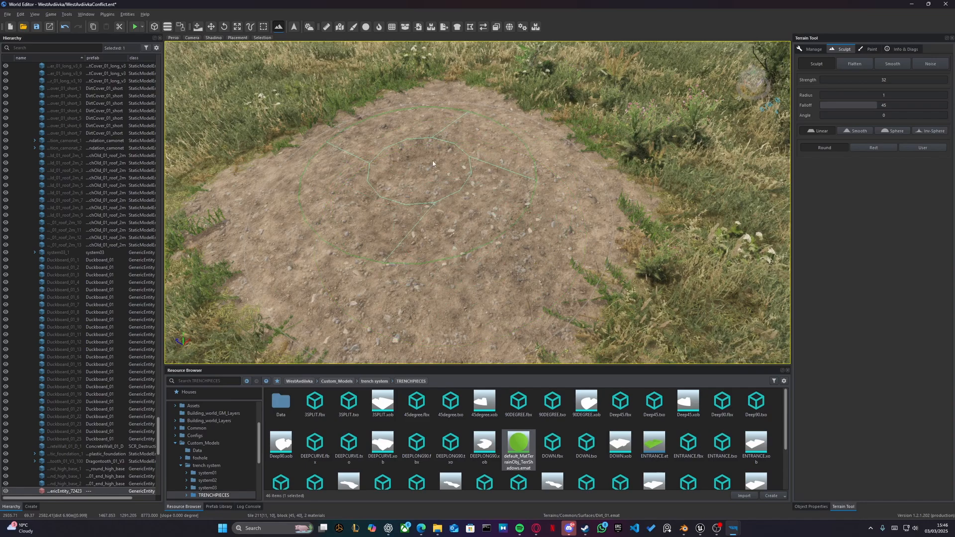
{"action": "left_click", "coordinate": [428, 237]}
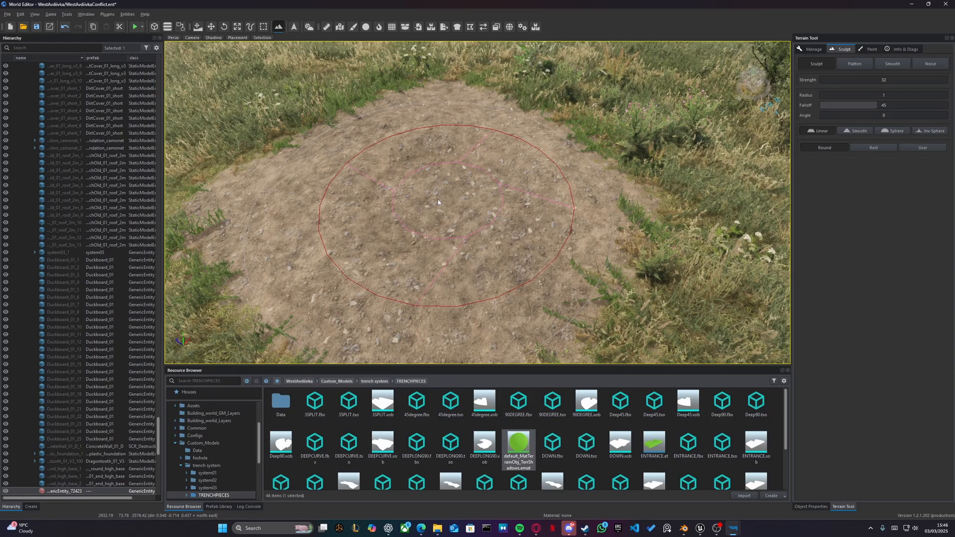
{"action": "mouse_move", "coordinate": [439, 203]}
{"action": "left_mouse_down"}
{"action": "mouse_move", "coordinate": [448, 198]}
{"action": "mouse_move", "coordinate": [428, 213]}
{"action": "mouse_move", "coordinate": [440, 230]}
{"action": "left_mouse_up"}
{"action": "right_click_drag", "start_coordinate": [440, 229], "coordinate": [408, 226]}
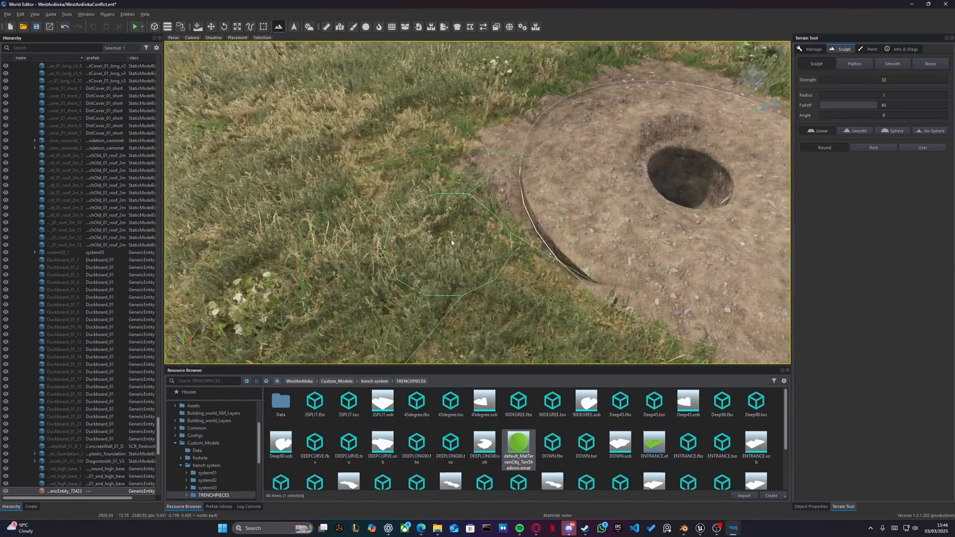
{"action": "key", "text": "d"}
{"action": "right_click_drag", "start_coordinate": [553, 228], "coordinate": [521, 216]}
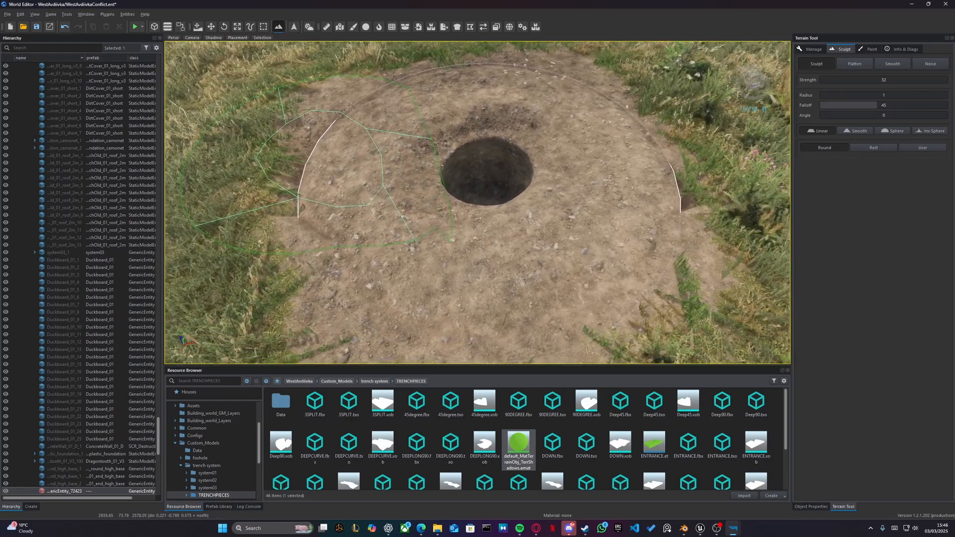
- Smooth the terrain around the foxhole's pit with a smoothing brush of radius 2, strength 16 and falloff 25
{"action": "key", "text": "shift"}
{"action": "scroll", "coordinate": [481, 206], "scroll_direction": "down", "scroll_amount": 12, "text": "shift"}
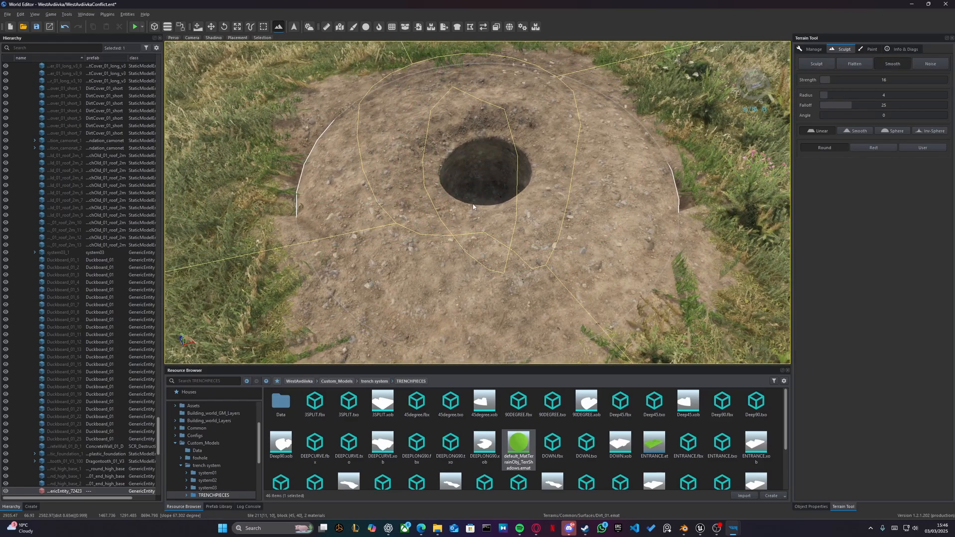
{"action": "key", "text": "s"}
{"action": "right_click_drag", "start_coordinate": [473, 207], "coordinate": [480, 213]}
{"action": "scroll", "coordinate": [485, 215], "scroll_direction": "down", "scroll_amount": 2, "text": "shift"}
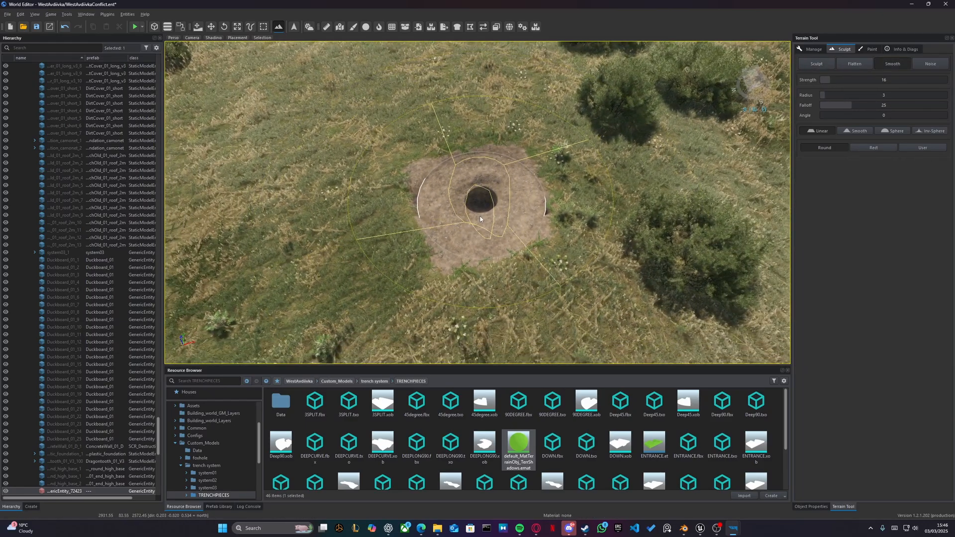
{"action": "left_click_drag", "start_coordinate": [491, 216], "coordinate": [482, 215]}
{"action": "key", "text": "w"}
{"action": "right_click_drag", "start_coordinate": [482, 216], "coordinate": [482, 216]}
- Lower the terrain further around the foxhole's pit and check the mound's rim from several sides
{"action": "left_click_drag", "start_coordinate": [456, 202], "coordinate": [446, 209], "text": "ctrl"}
{"action": "mouse_move", "coordinate": [446, 209]}
{"action": "right_mouse_down"}
{"action": "mouse_move", "coordinate": [408, 214]}
{"action": "mouse_move", "coordinate": [520, 194]}
{"action": "mouse_move", "coordinate": [488, 195]}
{"action": "mouse_move", "coordinate": [513, 193]}
{"action": "mouse_move", "coordinate": [501, 183]}
{"action": "mouse_move", "coordinate": [449, 184]}
{"action": "mouse_move", "coordinate": [461, 193]}
{"action": "right_mouse_up"}
{"action": "key", "text": "w"}
{"action": "key", "text": "d"}
{"action": "key", "text": "s"}
{"action": "key", "text": "a"}
{"action": "key", "text": "w"}
{"action": "key", "text": "w"}
{"action": "key", "text": "a"}
{"action": "key", "text": "w"}
{"action": "key", "text": "s"}
{"action": "key", "text": "d"}
{"action": "key", "text": "a"}
{"action": "key", "text": "w"}
{"action": "key", "text": "d"}
{"action": "key", "text": "w"}
{"action": "key", "text": "d"}
{"action": "key", "text": "w"}
{"action": "key", "text": "d"}
{"action": "key", "text": "a"}
{"action": "key", "text": "s"}
{"action": "key", "text": "a"}
{"action": "key", "text": "t"}
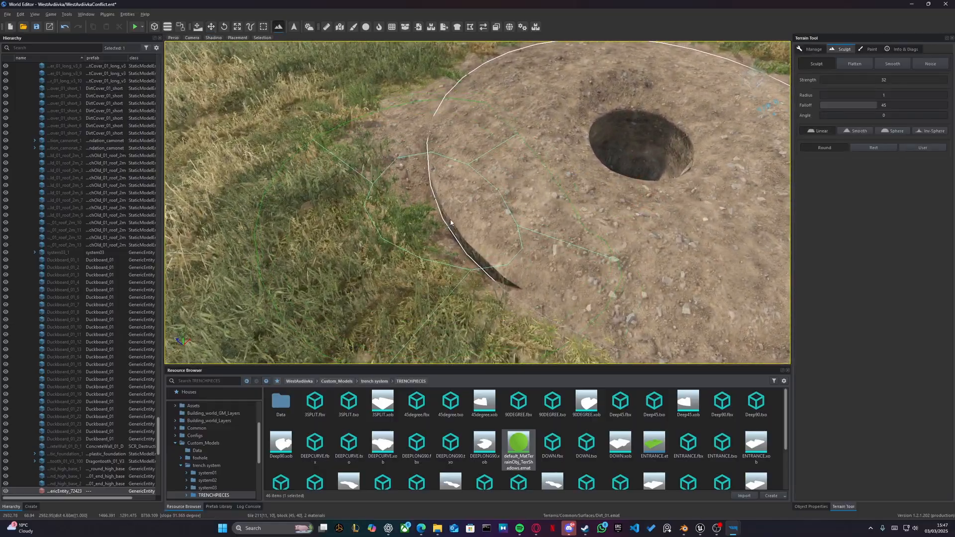
- Sculpt the ground along the foxhole's outer edge with a radius 1 brush to blend the mound into the terrain
{"action": "mouse_move", "coordinate": [513, 231]}
{"action": "left_mouse_down"}
{"action": "mouse_move", "coordinate": [480, 236]}
{"action": "mouse_move", "coordinate": [455, 226]}
{"action": "left_mouse_up"}
{"action": "key", "text": "d"}
{"action": "mouse_move", "coordinate": [456, 226]}
{"action": "right_mouse_down"}
{"action": "mouse_move", "coordinate": [437, 229]}
{"action": "mouse_move", "coordinate": [482, 231]}
{"action": "right_mouse_up"}
{"action": "key", "text": "a"}
{"action": "key", "text": "s"}
{"action": "mouse_move", "coordinate": [485, 231]}
{"action": "left_mouse_down", "text": "ctrl"}
{"action": "mouse_move", "coordinate": [475, 241]}
{"action": "mouse_move", "coordinate": [472, 233]}
{"action": "left_mouse_up", "text": "ctrl"}
{"action": "key", "text": "s"}
{"action": "mouse_move", "coordinate": [475, 242]}
{"action": "right_mouse_down"}
{"action": "mouse_move", "coordinate": [453, 244]}
{"action": "mouse_move", "coordinate": [483, 234]}
{"action": "mouse_move", "coordinate": [430, 239]}
{"action": "mouse_move", "coordinate": [467, 237]}
{"action": "mouse_move", "coordinate": [461, 239]}
{"action": "right_mouse_up"}
{"action": "key", "text": "w"}
{"action": "key", "text": "w"}
{"action": "key", "text": "s"}
{"action": "key", "text": "a"}
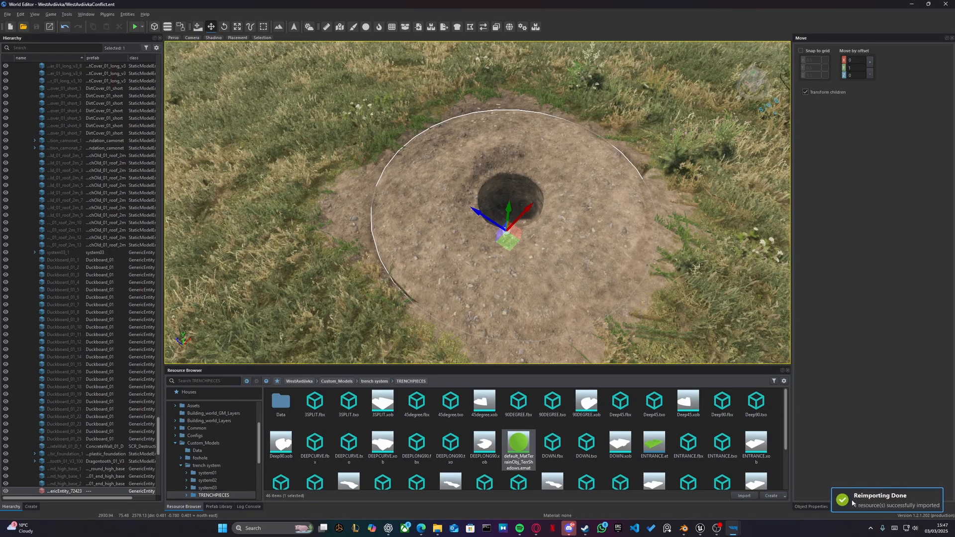
- Change the foxhole entity's class to StaticModelEntity
{"action": "left_click", "coordinate": [823, 508]}
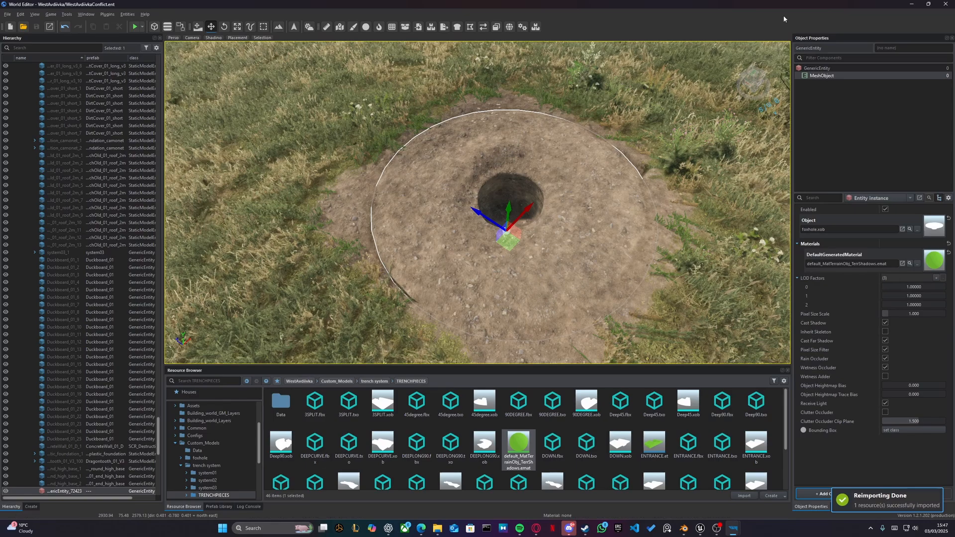
{"action": "right_click", "coordinate": [829, 71]}
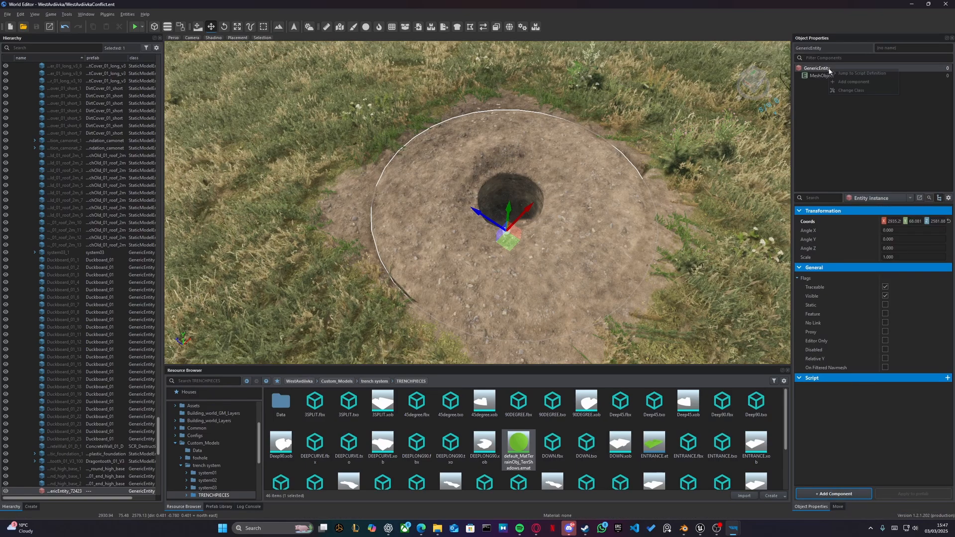
{"action": "left_click", "coordinate": [858, 90]}
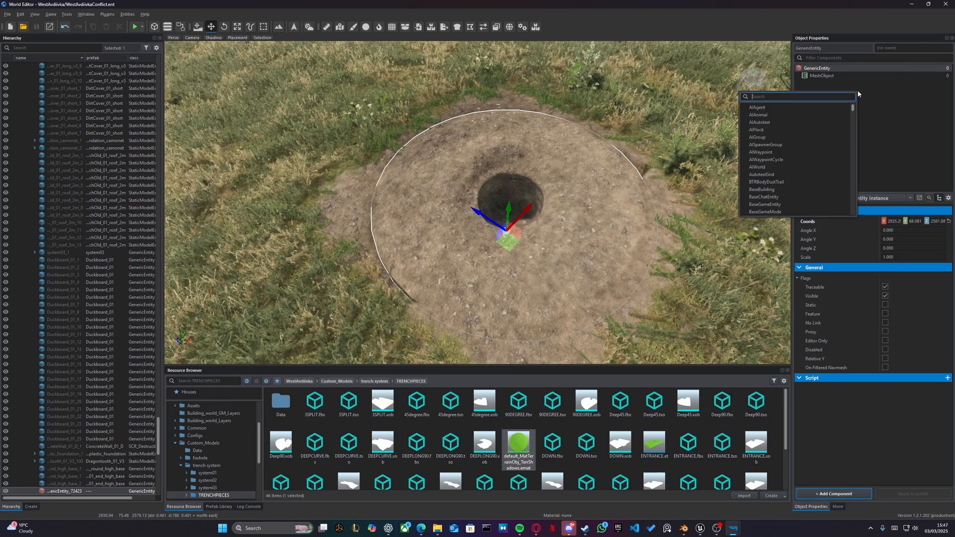
{"action": "type", "text": "static"}
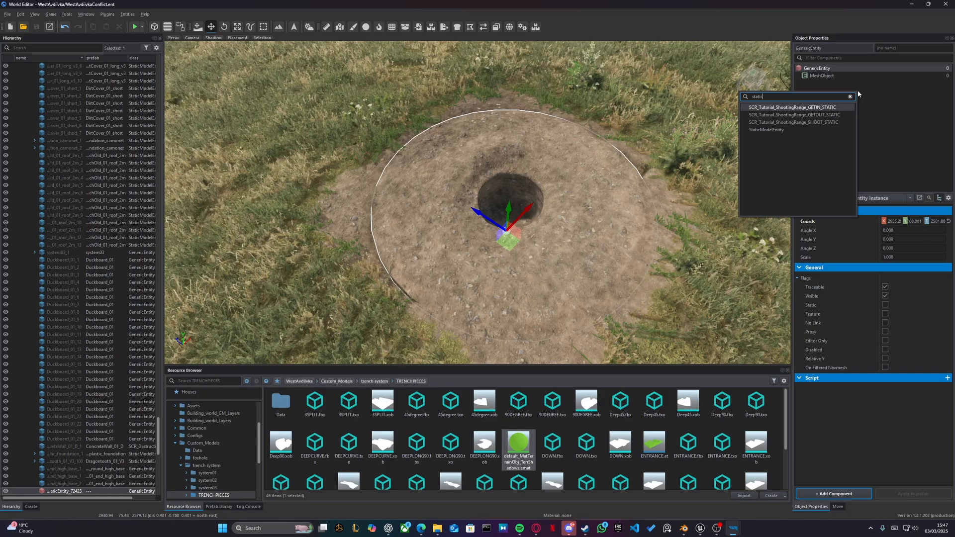
{"action": "left_click", "coordinate": [767, 132]}
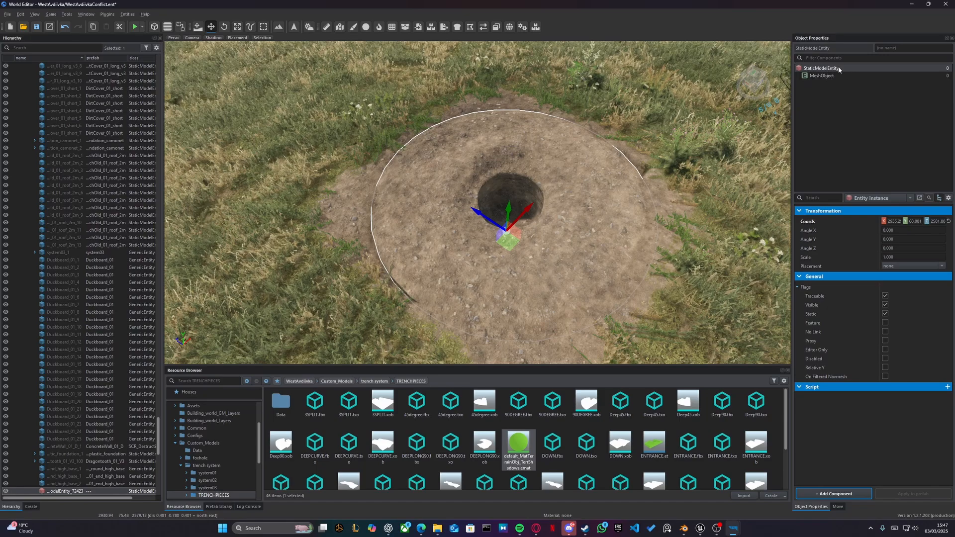
- Add a RigidBody component to the foxhole, with Static and Model Geometry enabled and Terrain as its collision layer
{"action": "right_click", "coordinate": [867, 82]}
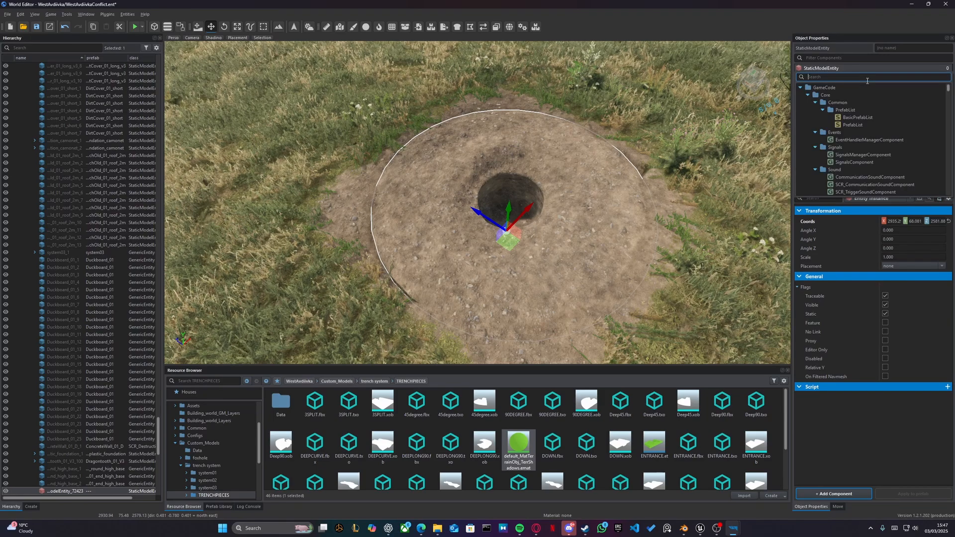
{"action": "type", "text": "rigid"}
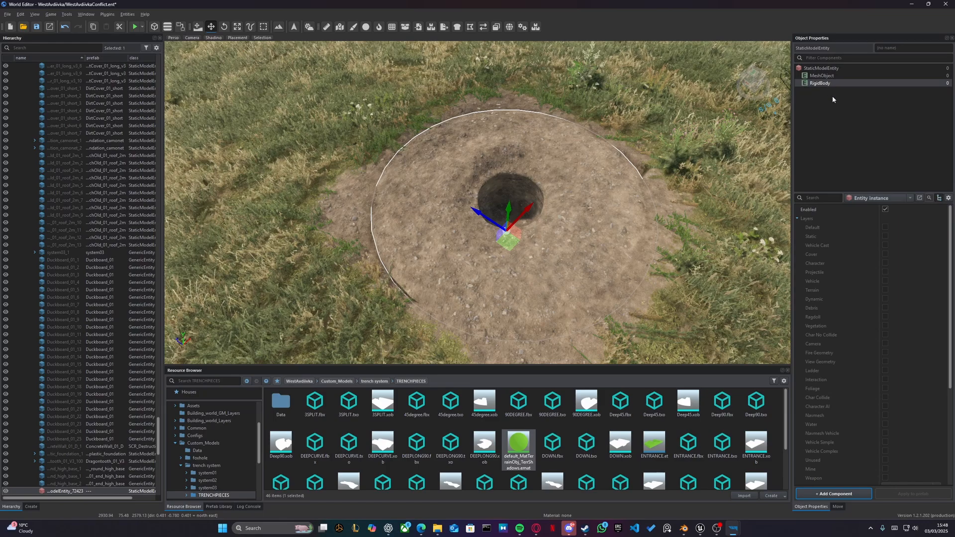
{"action": "scroll", "coordinate": [845, 398], "scroll_direction": "down", "scroll_amount": 3}
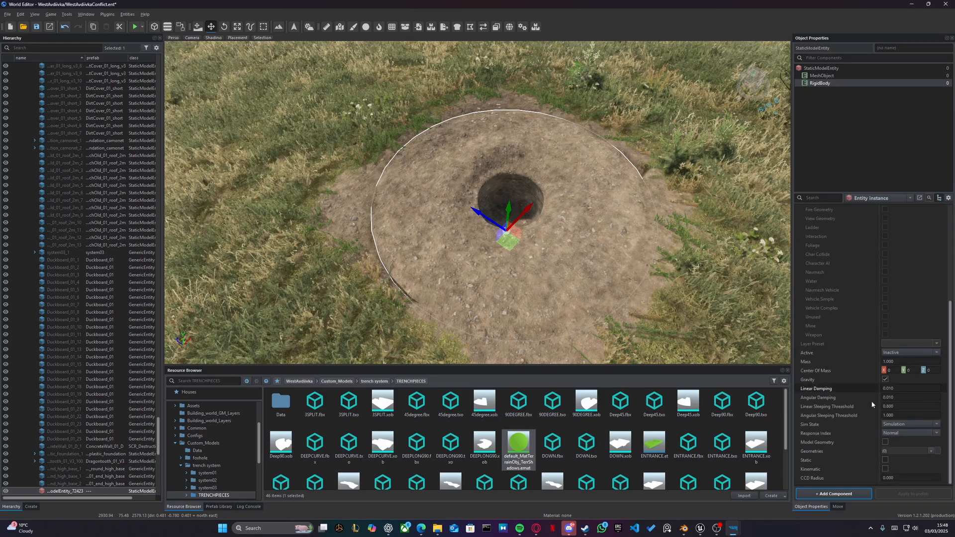
{"action": "left_click", "coordinate": [886, 459]}
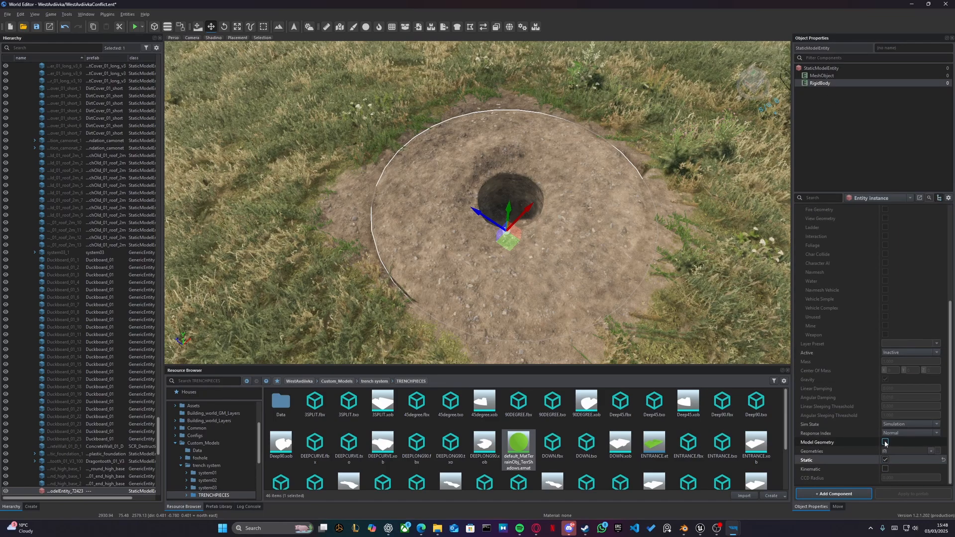
{"action": "scroll", "coordinate": [860, 398], "scroll_direction": "up", "scroll_amount": 5}
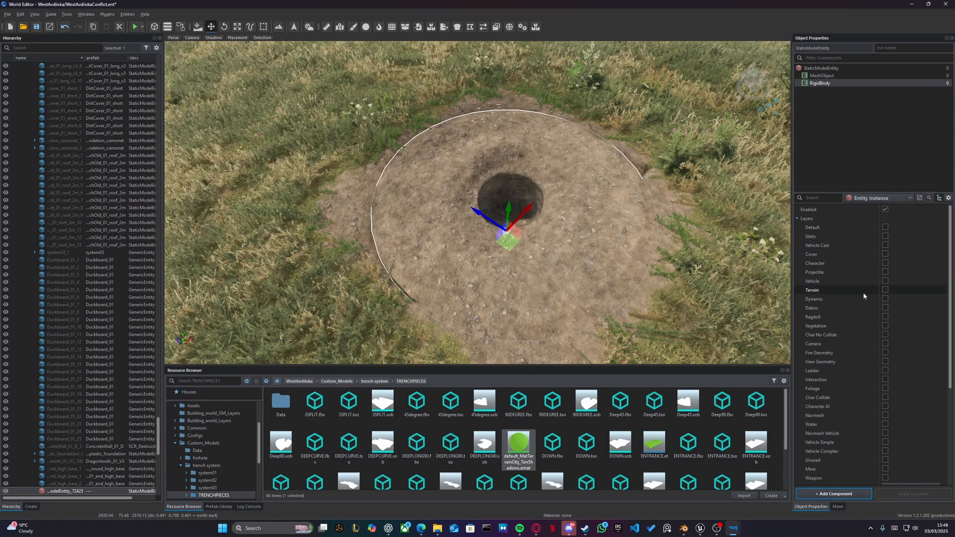
{"action": "left_click", "coordinate": [885, 290]}
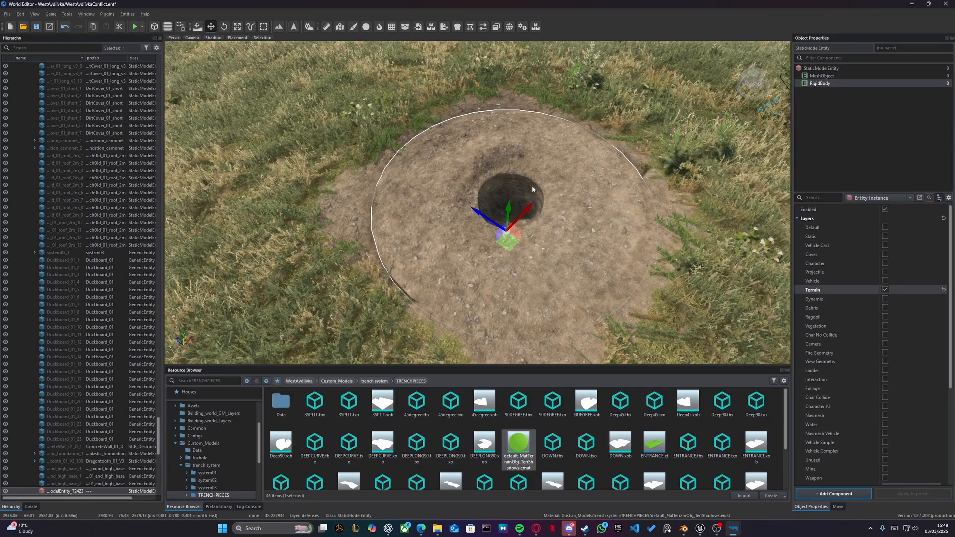
- Examine the foxhole's rim up close for gaps between the mesh edge and the surrounding terrain
{"action": "right_click_drag", "start_coordinate": [533, 190], "coordinate": [592, 192]}
{"action": "key", "text": "d"}
{"action": "key", "text": "a"}
{"action": "key", "text": "d"}
{"action": "key", "text": "a"}
{"action": "key", "text": "d"}
{"action": "key", "text": "w"}
{"action": "key", "text": "s"}
{"action": "key", "text": "a"}
{"action": "key", "text": "w"}
{"action": "key", "text": "a"}
{"action": "key", "text": "w"}
{"action": "key", "text": "a"}
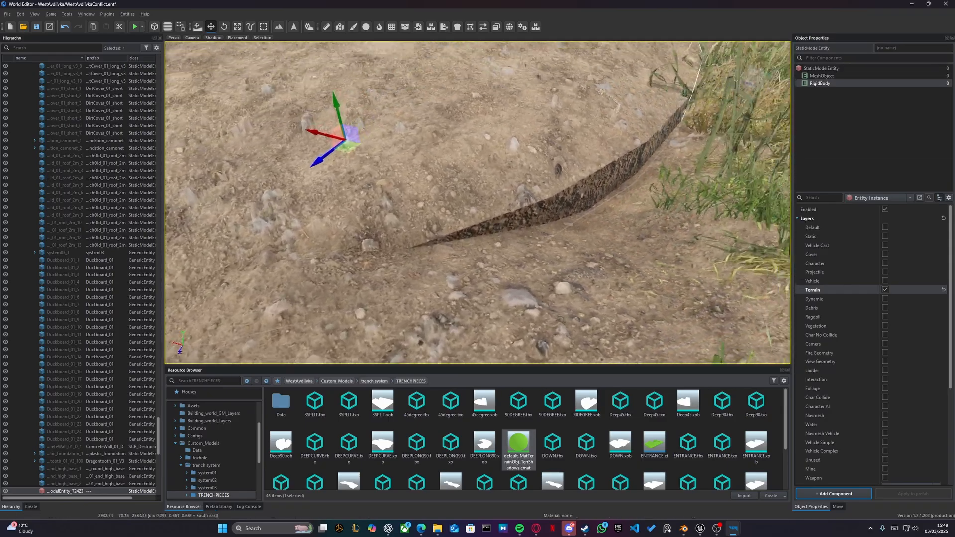
{"action": "key", "text": "s"}
{"action": "right_click_drag", "start_coordinate": [711, 176], "coordinate": [683, 172]}
{"action": "key", "text": "w"}
{"action": "key", "text": "a"}
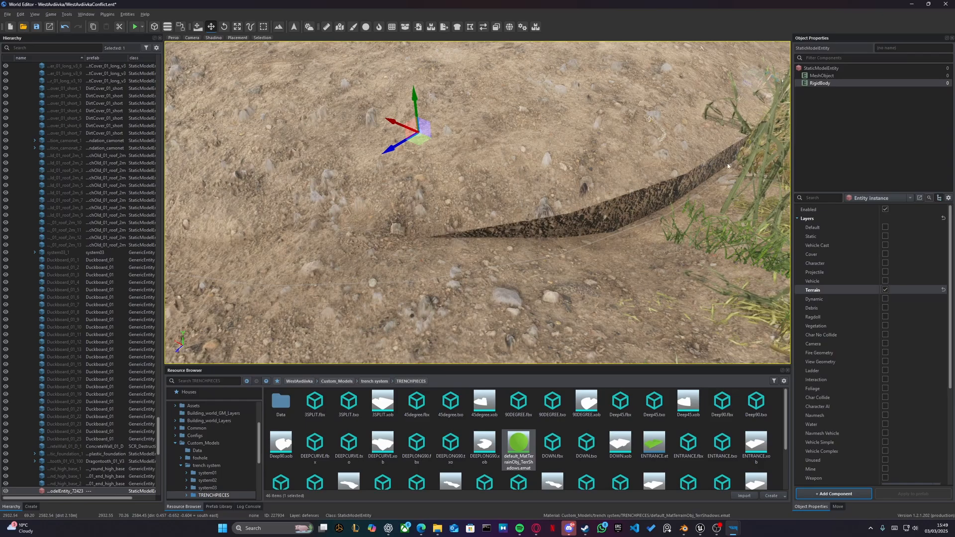
{"action": "right_click_drag", "start_coordinate": [728, 166], "coordinate": [531, 184]}
{"action": "key", "text": "s"}
{"action": "key", "text": "d"}
{"action": "key", "text": "w"}
{"action": "key", "text": "a"}
{"action": "key", "text": "d"}
{"action": "key", "text": "s"}
{"action": "key", "text": "d"}
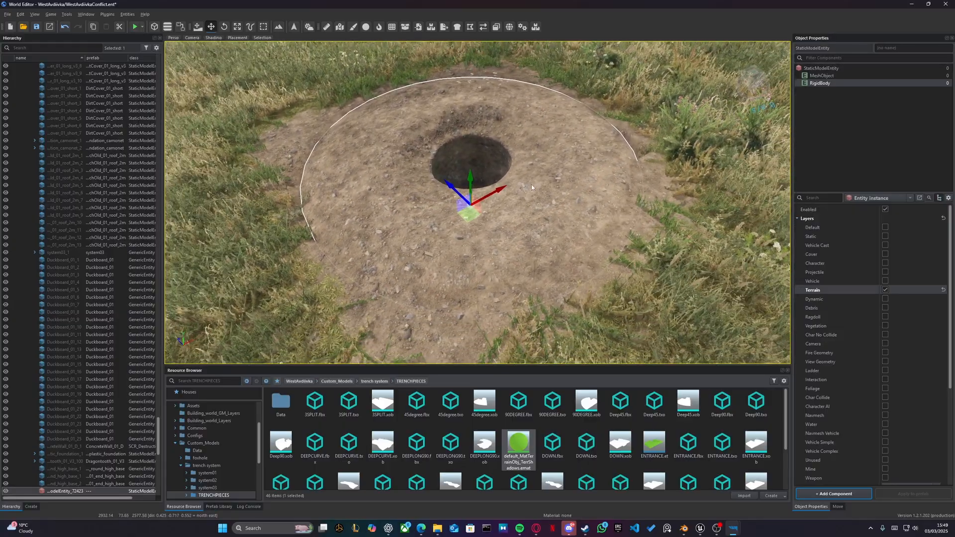
- Save the world, run a first playtest near the foxhole and return to the editor
{"action": "key", "text": "ctrl+s"}
{"action": "left_click", "coordinate": [135, 27]}
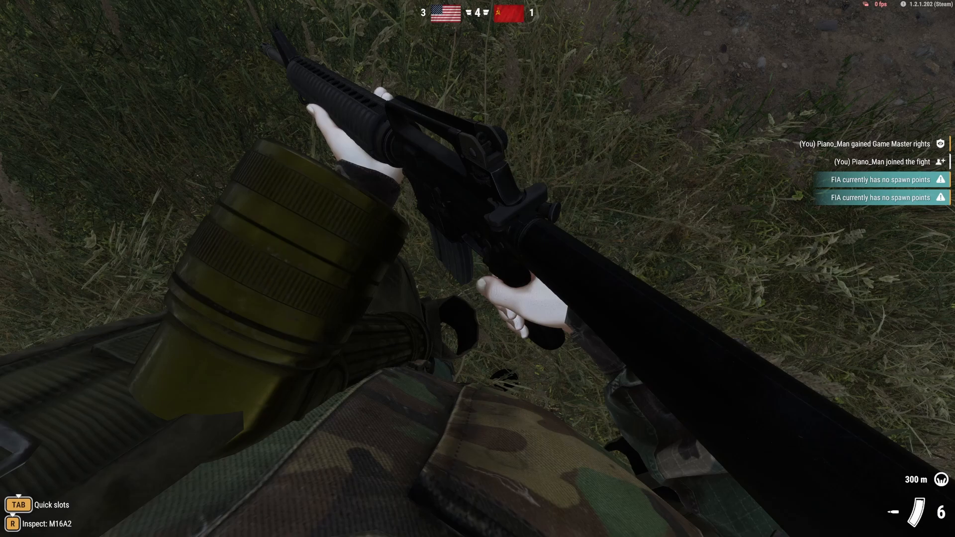
{"action": "key", "text": "Escape"}
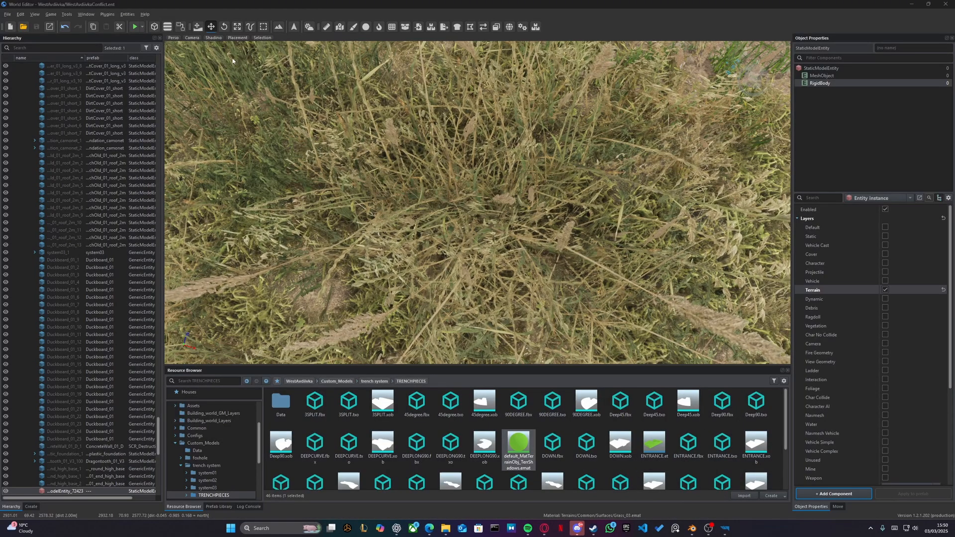
- Playtest the foxhole by walking into the pit, looking over its rim and climbing out, and return to the editor
{"action": "left_click", "coordinate": [135, 27]}
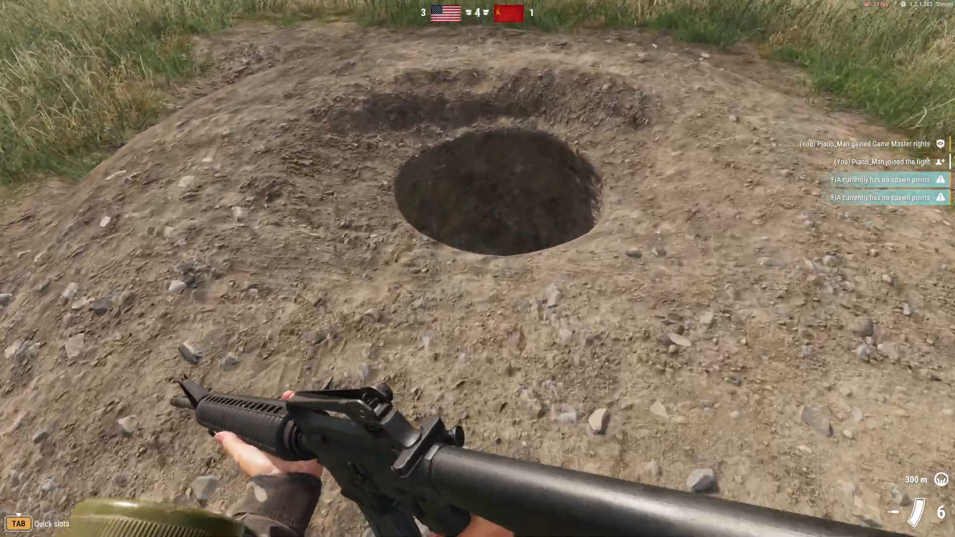
{"action": "key", "text": "w"}
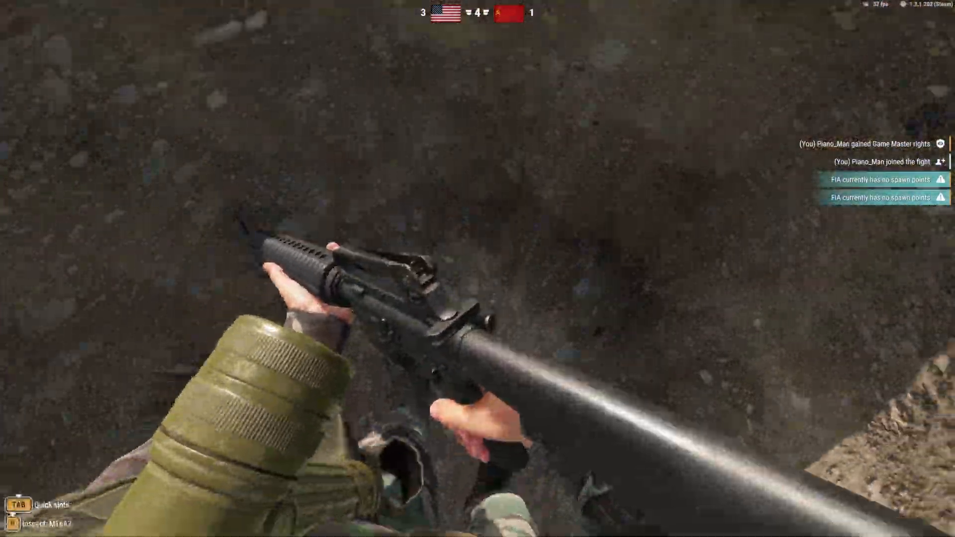
{"action": "key", "text": "w"}
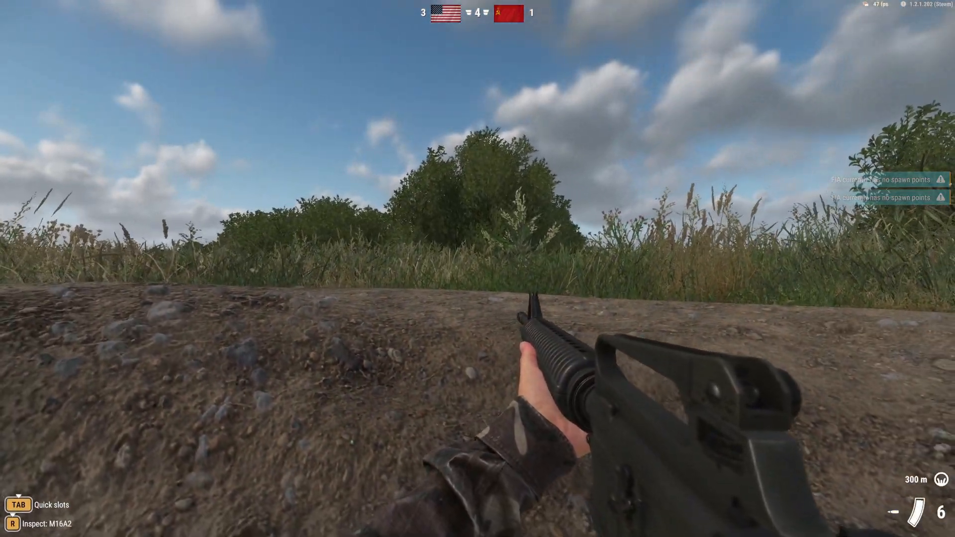
{"action": "key", "text": "r"}
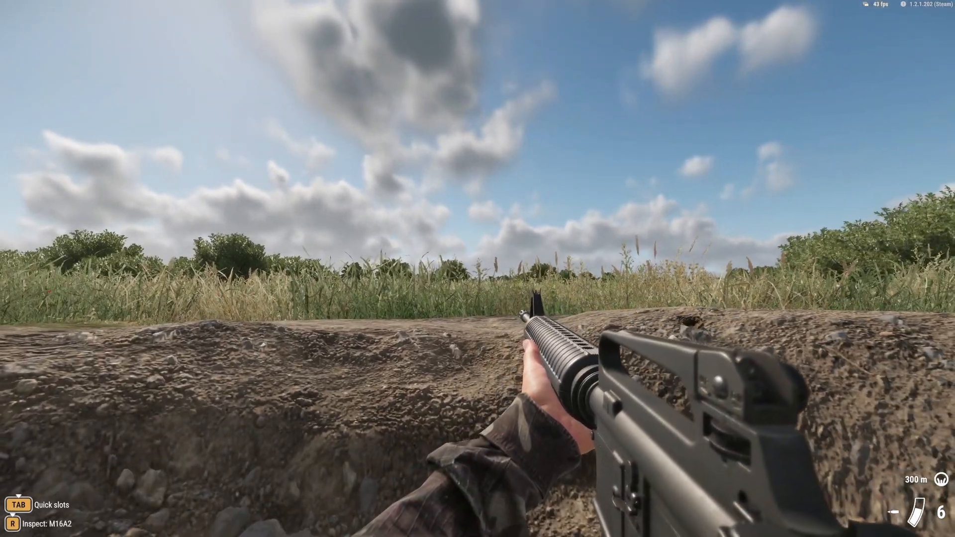
{"action": "left_click", "coordinate": [477, 269]}
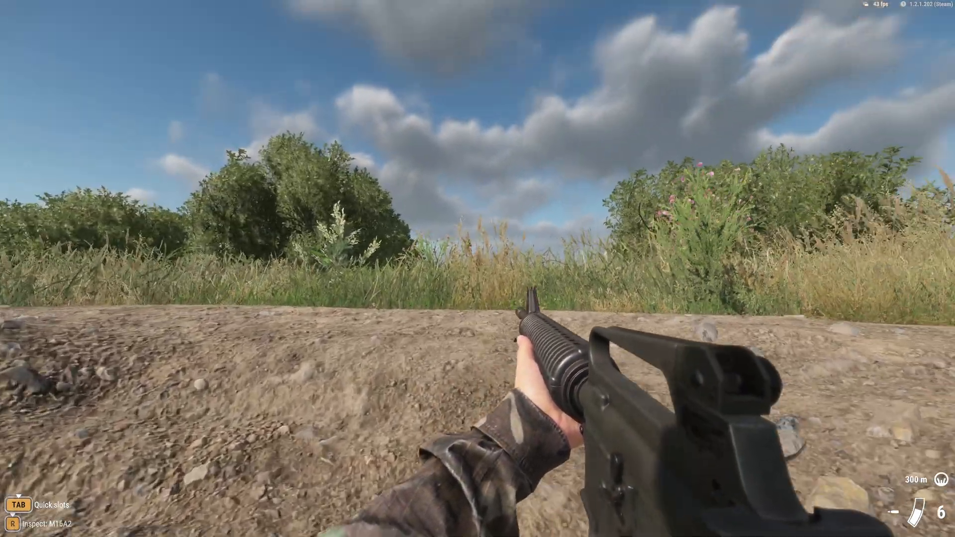
{"action": "left_click", "coordinate": [478, 269]}
{"action": "left_click", "coordinate": [478, 268]}
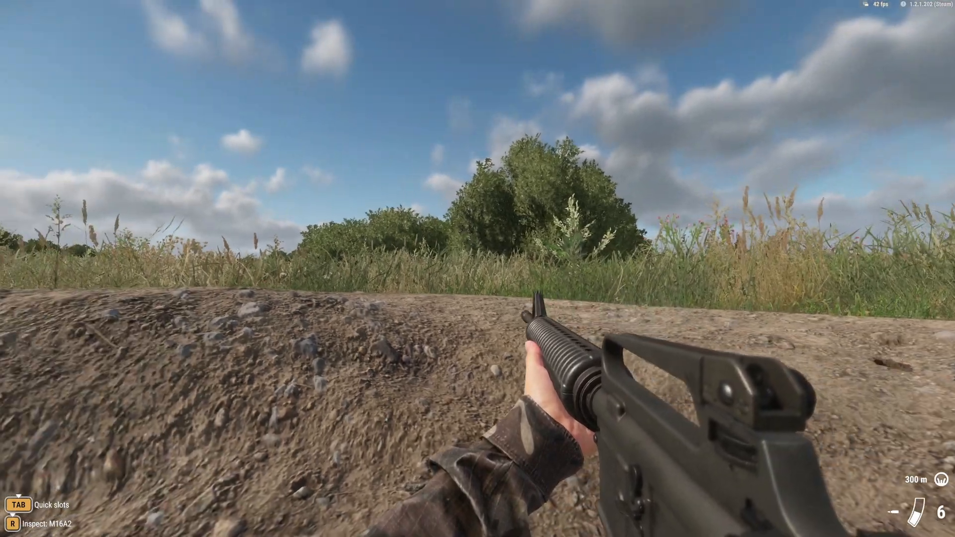
{"action": "key", "text": "r"}
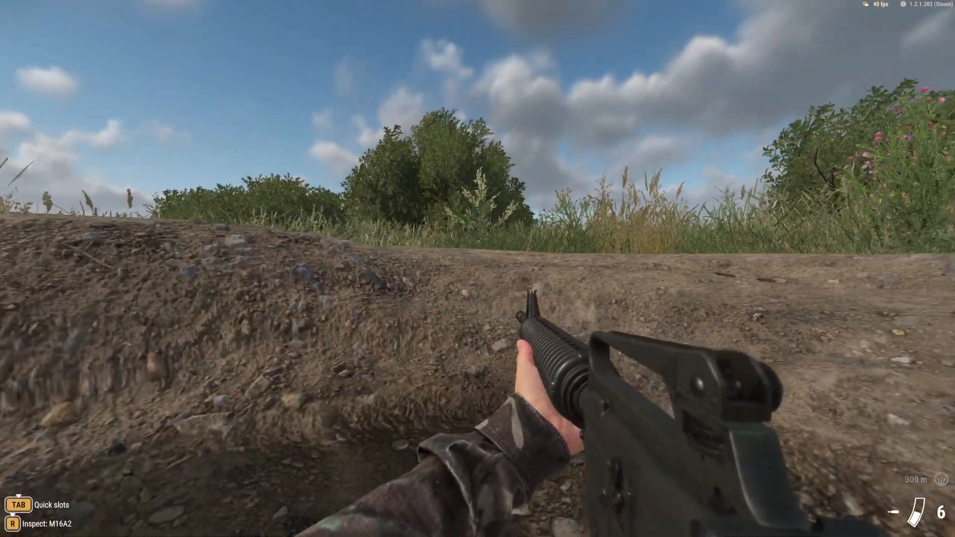
{"action": "key", "text": "space"}
{"action": "key", "text": "w"}
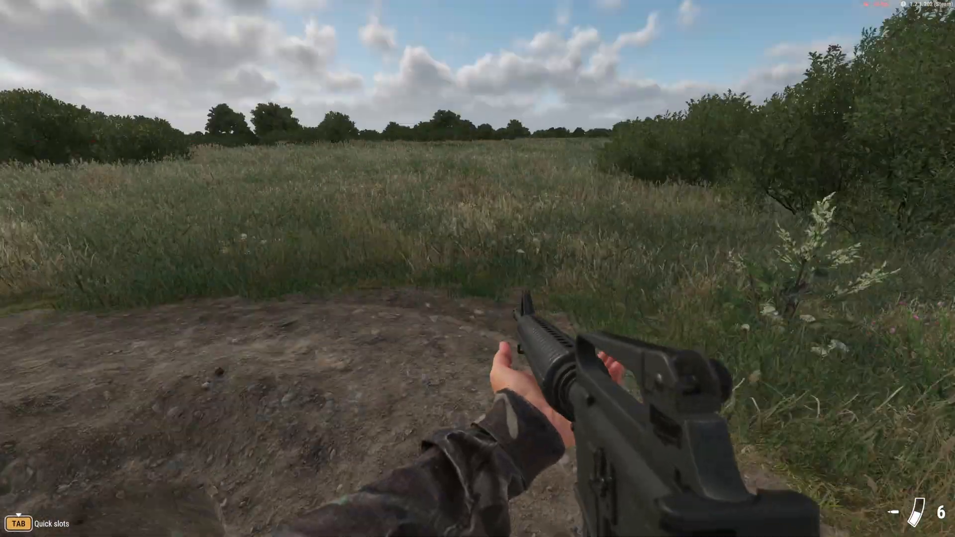
{"action": "key", "text": "Escape"}
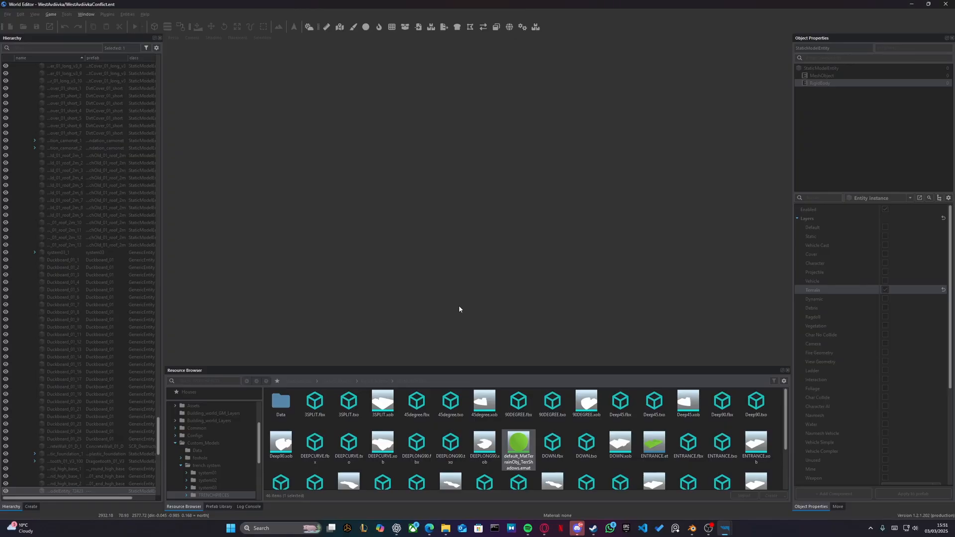
- Reframe the foxhole from above, open the Custom_Models/foxhole folder and select foxhole.xob
{"action": "right_click_drag", "start_coordinate": [458, 306], "coordinate": [508, 260]}
{"action": "key", "text": "s"}
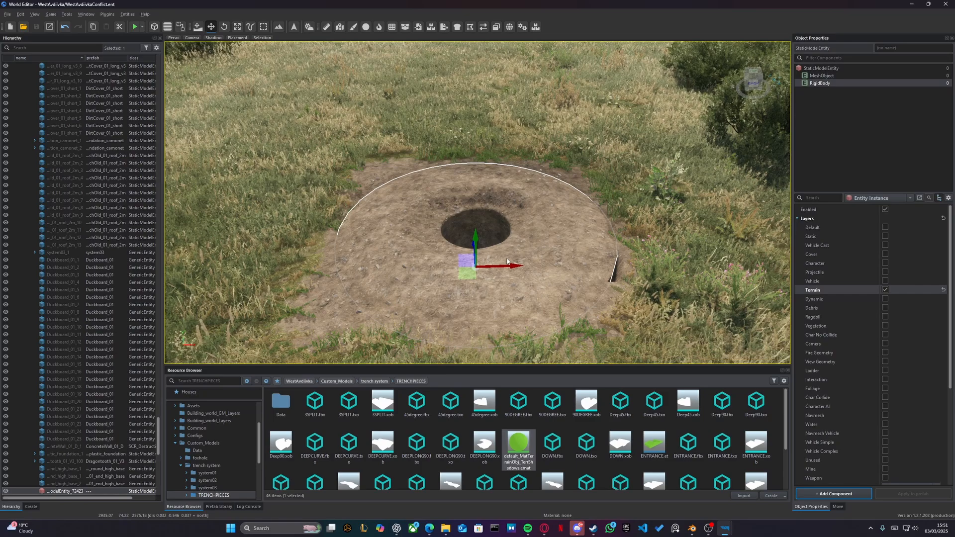
{"action": "left_click", "coordinate": [200, 458]}
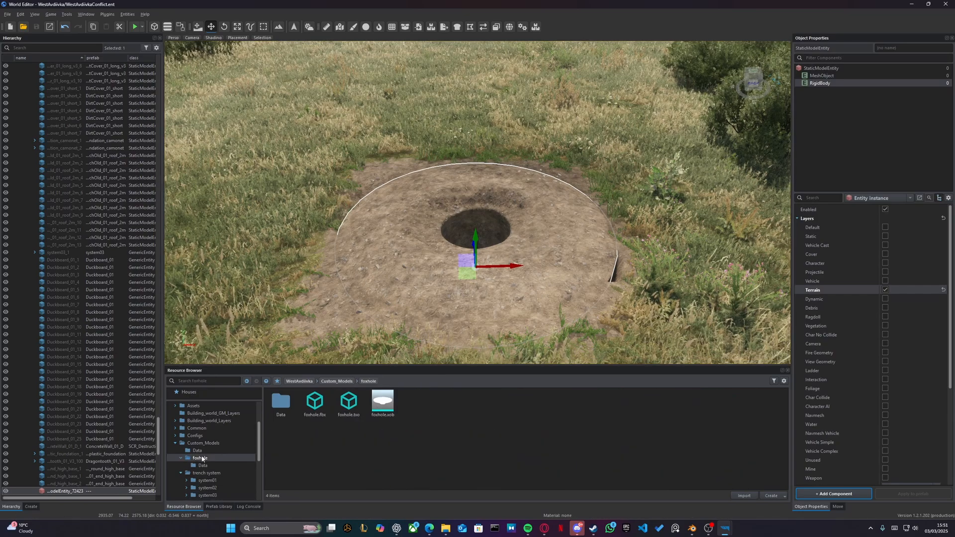
{"action": "left_click", "coordinate": [390, 406]}
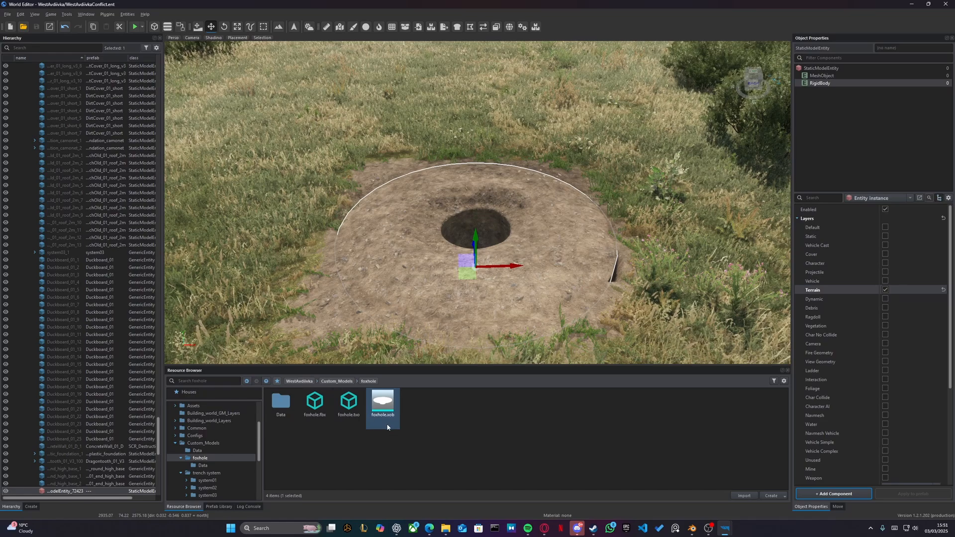
- Switch to Blender, select only the Foxhole1_LOD0 mesh to inspect it, and return to the World Editor
{"action": "left_click", "coordinate": [692, 528]}
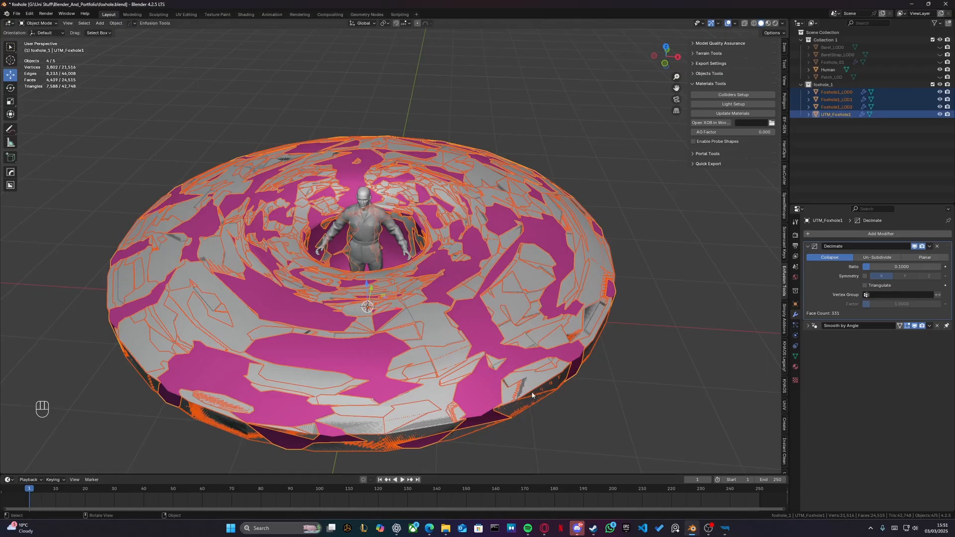
{"action": "left_click", "coordinate": [833, 93], "text": "ctrl"}
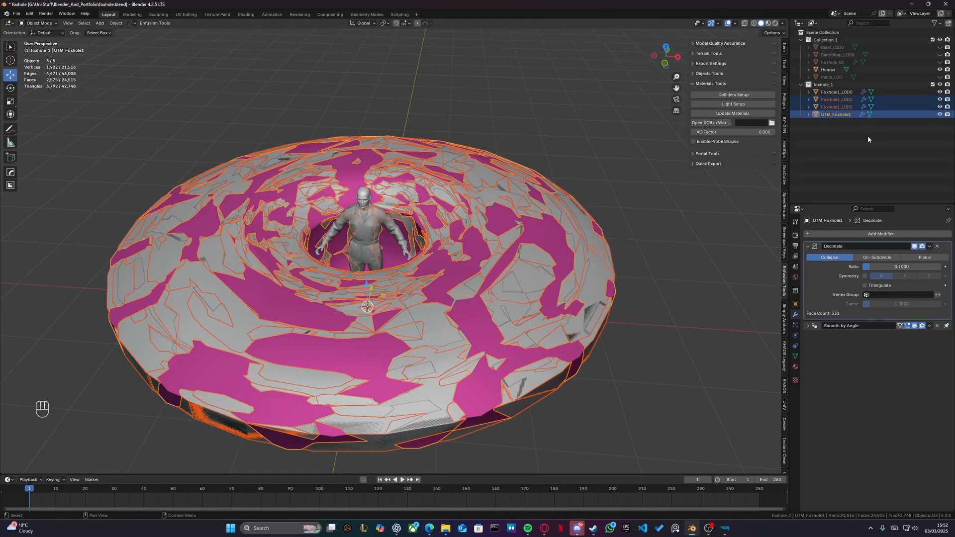
{"action": "left_click", "coordinate": [564, 378]}
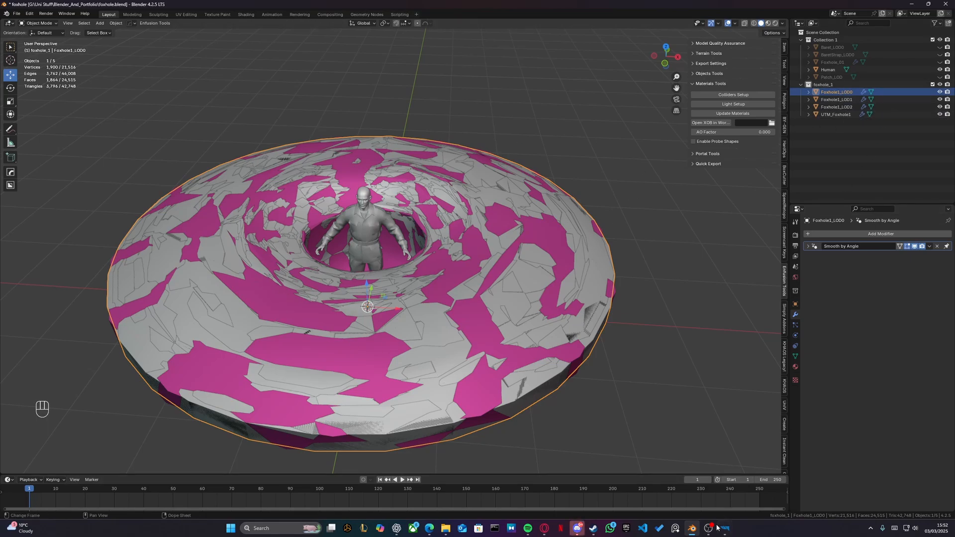
{"action": "mouse_move", "coordinate": [722, 529]}
{"action": "left_click", "coordinate": [766, 490]}
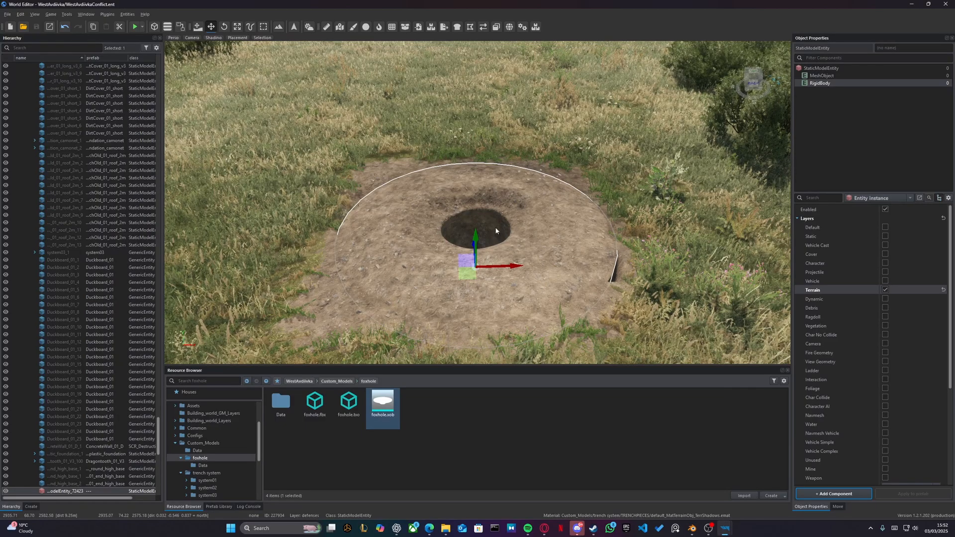